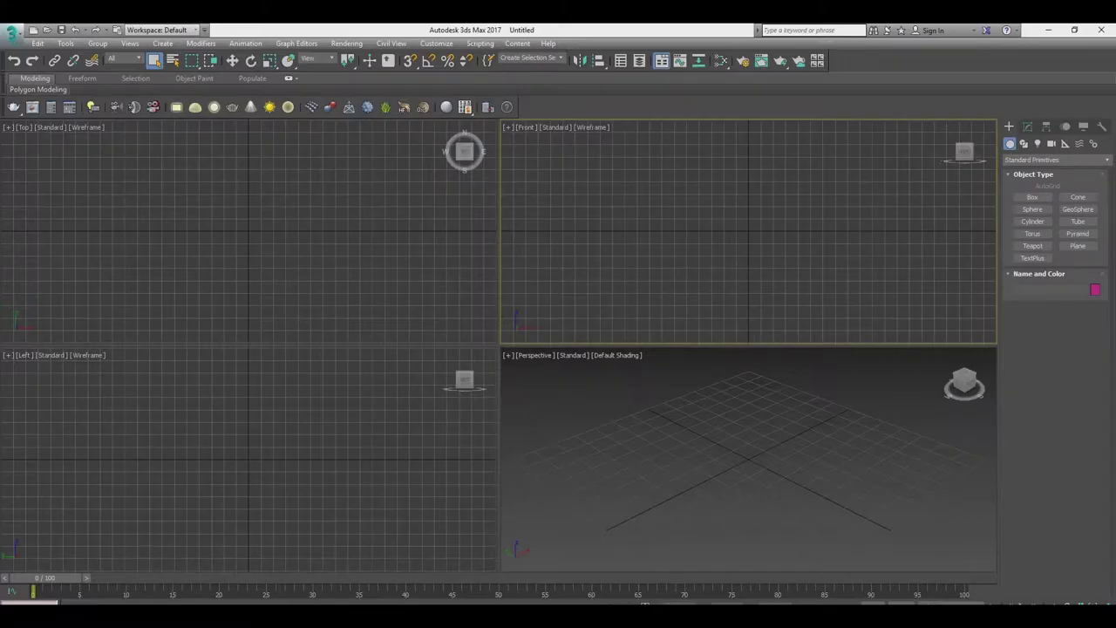
Maximize the Front viewport and draw a plane across it.
{"action": "key", "text": "alt+w"}
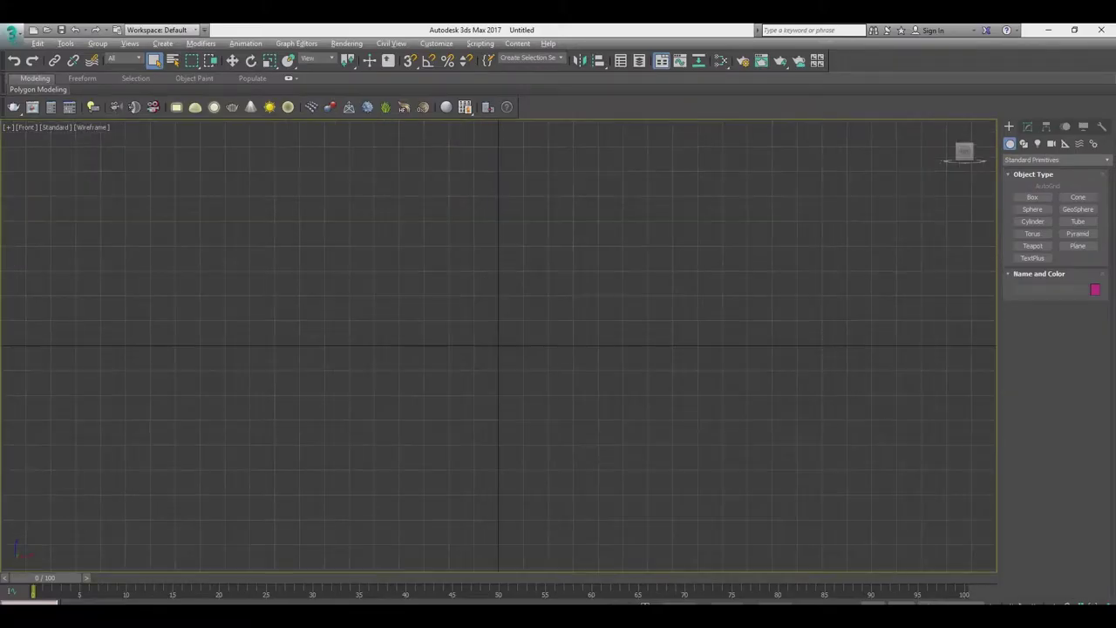
{"action": "left_click", "coordinate": [1078, 246]}
{"action": "left_click_drag", "start_coordinate": [444, 133], "coordinate": [563, 324]}
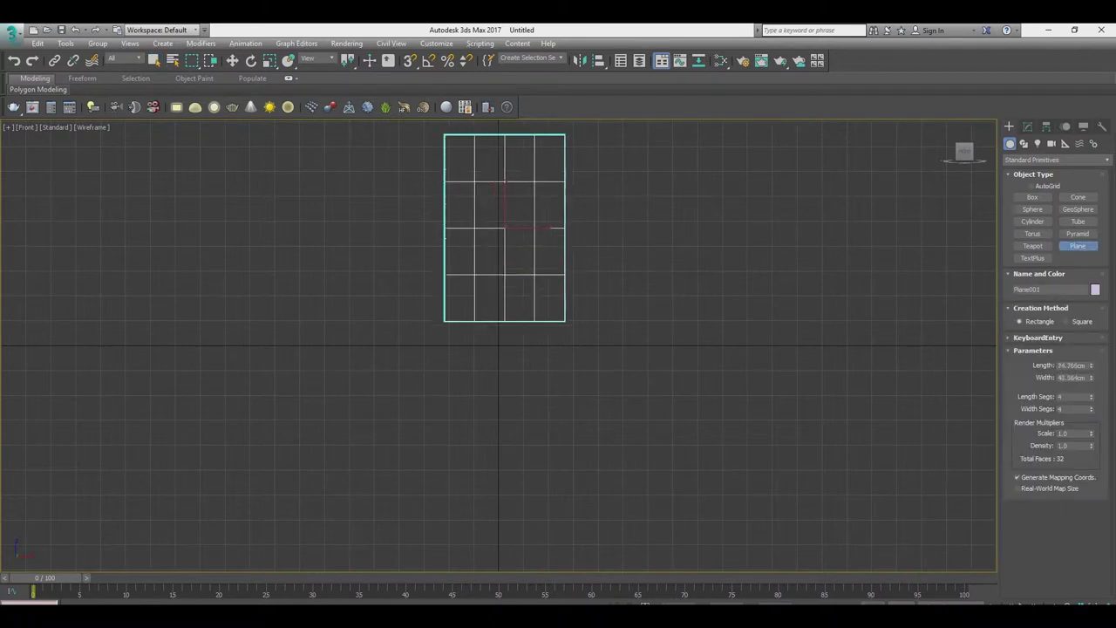
{"action": "key", "text": "q"}
{"action": "mouse_move", "coordinate": [498, 346]}
{"action": "middle_mouse_down"}
{"action": "mouse_move", "coordinate": [400, 432]}
{"action": "mouse_move", "coordinate": [299, 429]}
{"action": "middle_mouse_up"}
Assign a new VRayMtl to the plane and switch the Front view to Default Shading.
{"action": "key", "text": "m"}
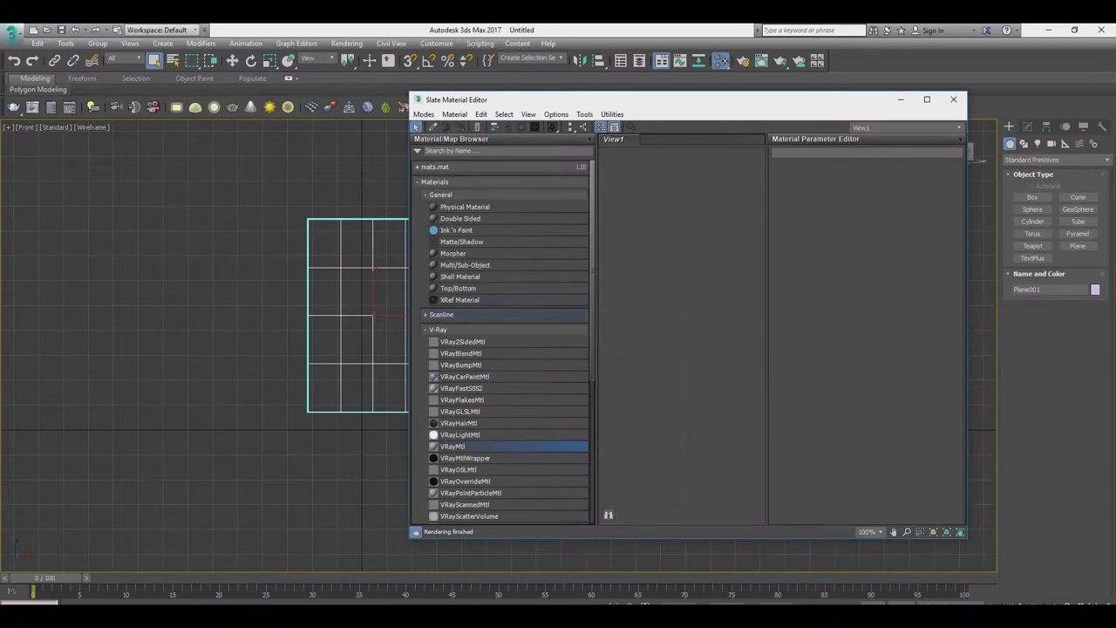
{"action": "mouse_move", "coordinate": [453, 445]}
{"action": "left_mouse_down"}
{"action": "mouse_move", "coordinate": [654, 323]}
{"action": "mouse_move", "coordinate": [700, 219]}
{"action": "left_mouse_up"}
{"action": "right_click", "coordinate": [701, 220]}
{"action": "left_click", "coordinate": [755, 234]}
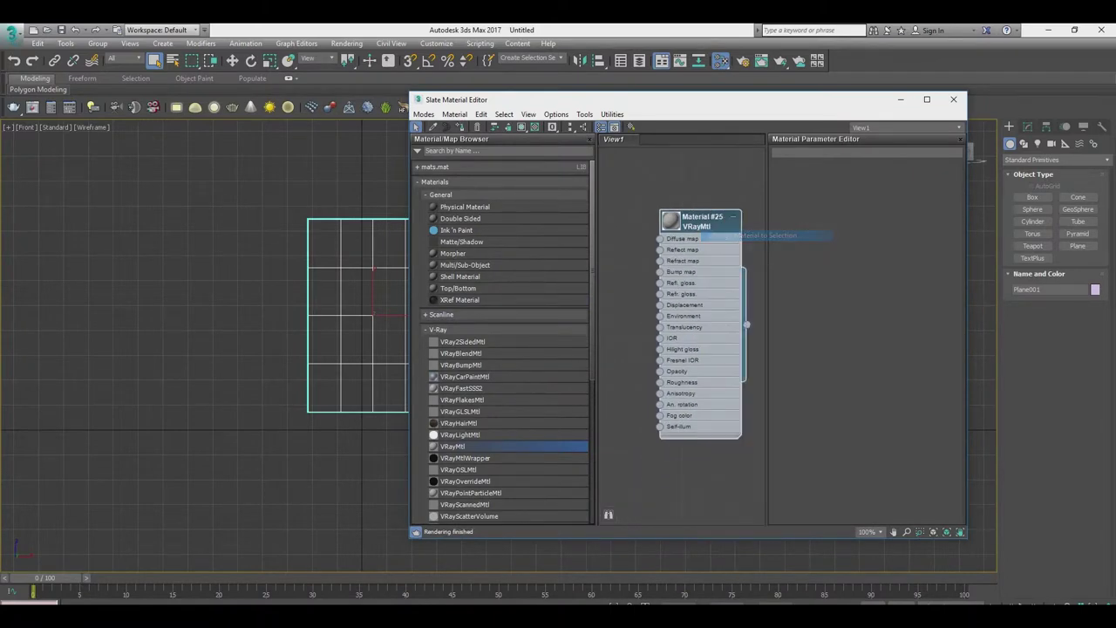
{"action": "left_click", "coordinate": [91, 128]}
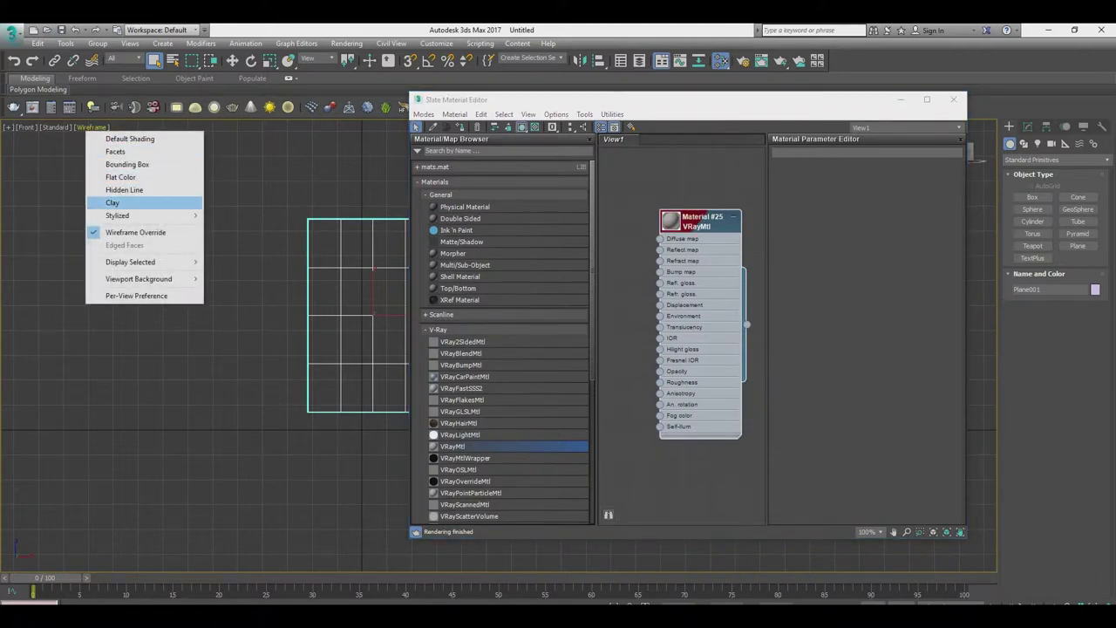
{"action": "left_click", "coordinate": [130, 138]}
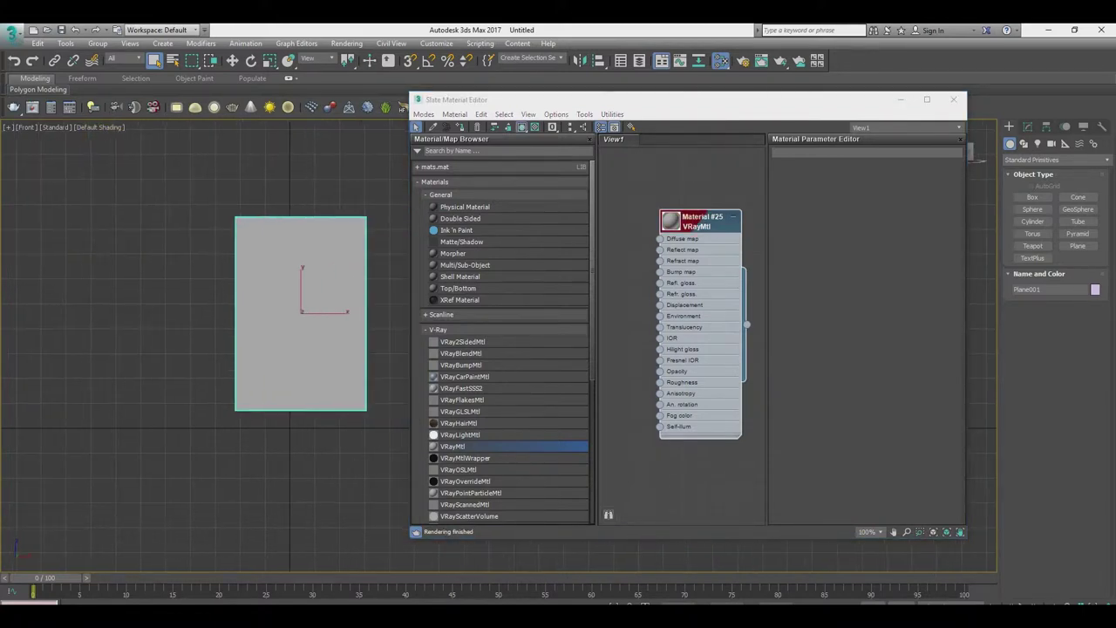
Expand the VRayMtl's Maps rollout and choose Bitmap for the Diffuse slot.
{"action": "double_click", "coordinate": [702, 221]}
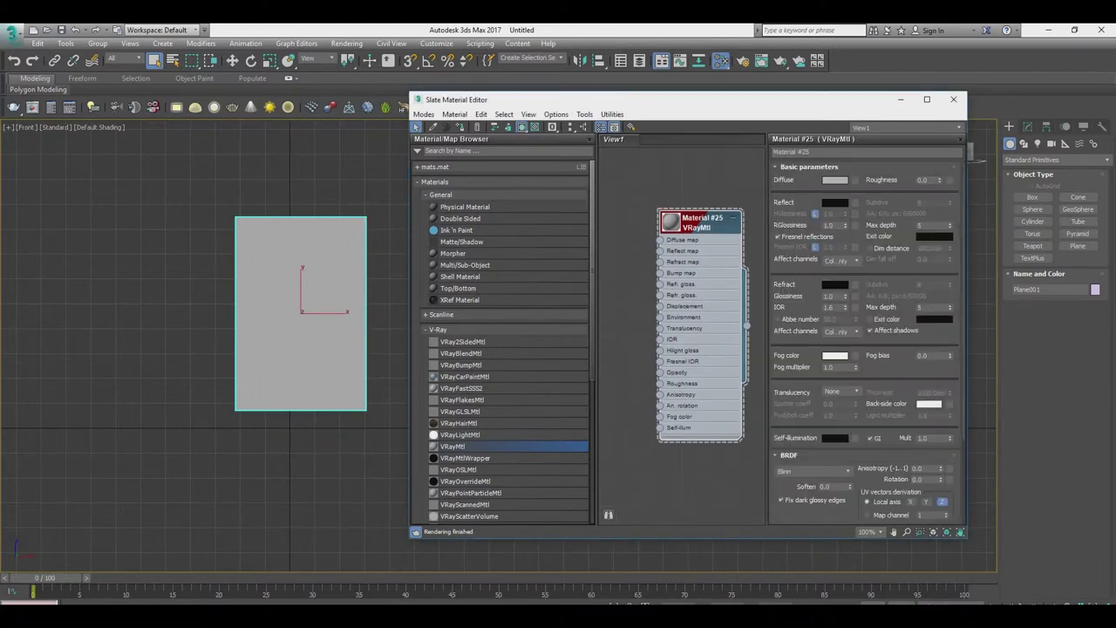
{"action": "left_click_drag", "start_coordinate": [702, 221], "coordinate": [656, 200]}
{"action": "left_click", "coordinate": [808, 167]}
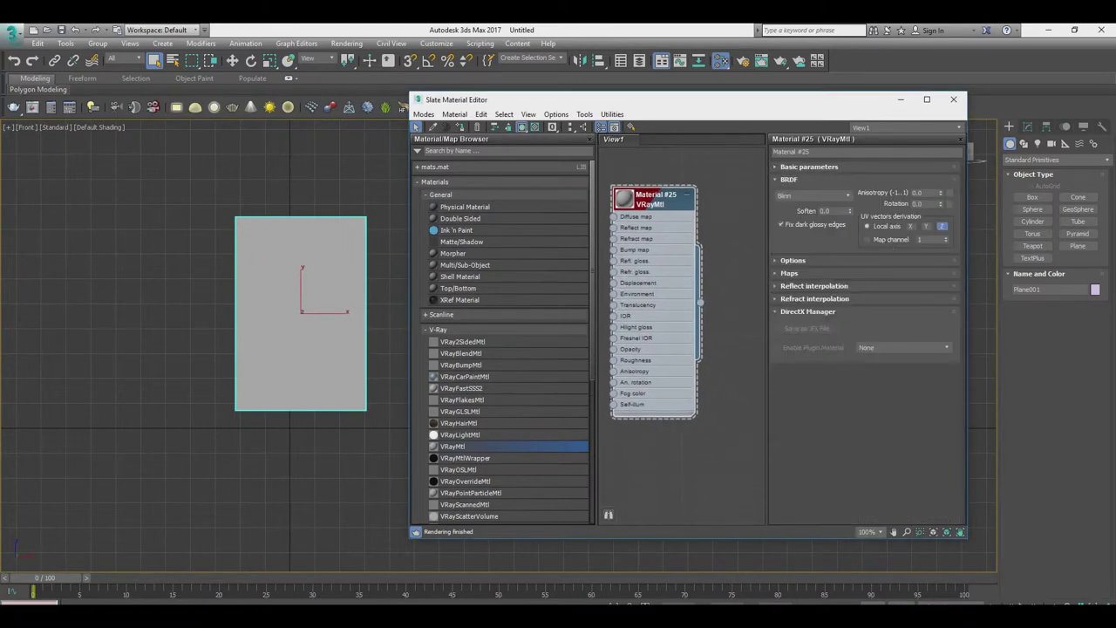
{"action": "left_click", "coordinate": [790, 273]}
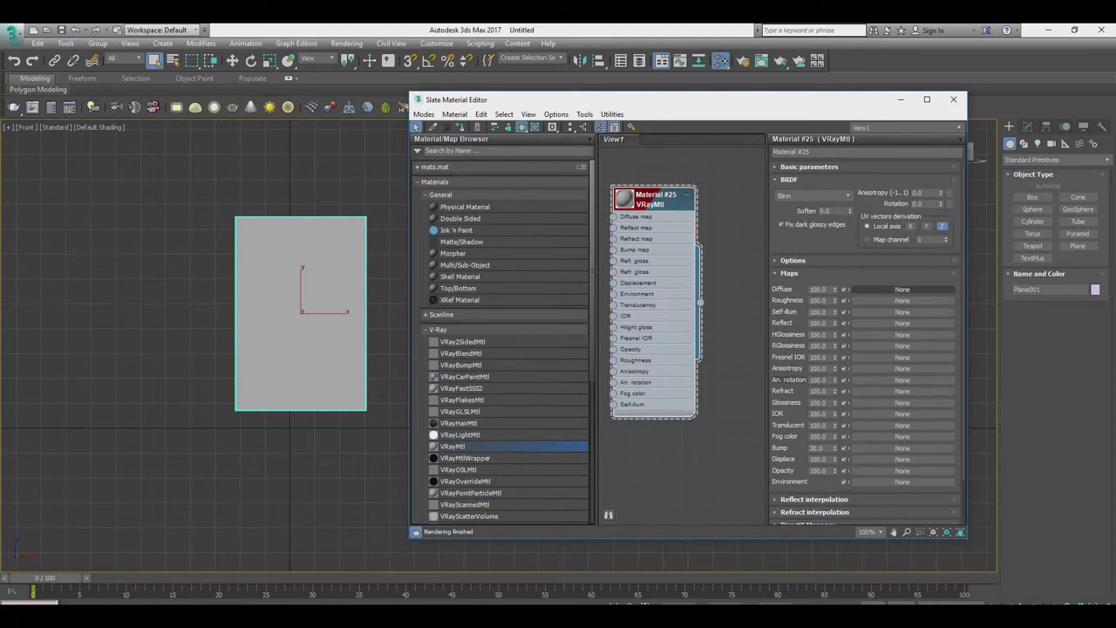
{"action": "left_click", "coordinate": [903, 290]}
{"action": "key", "text": "Return"}
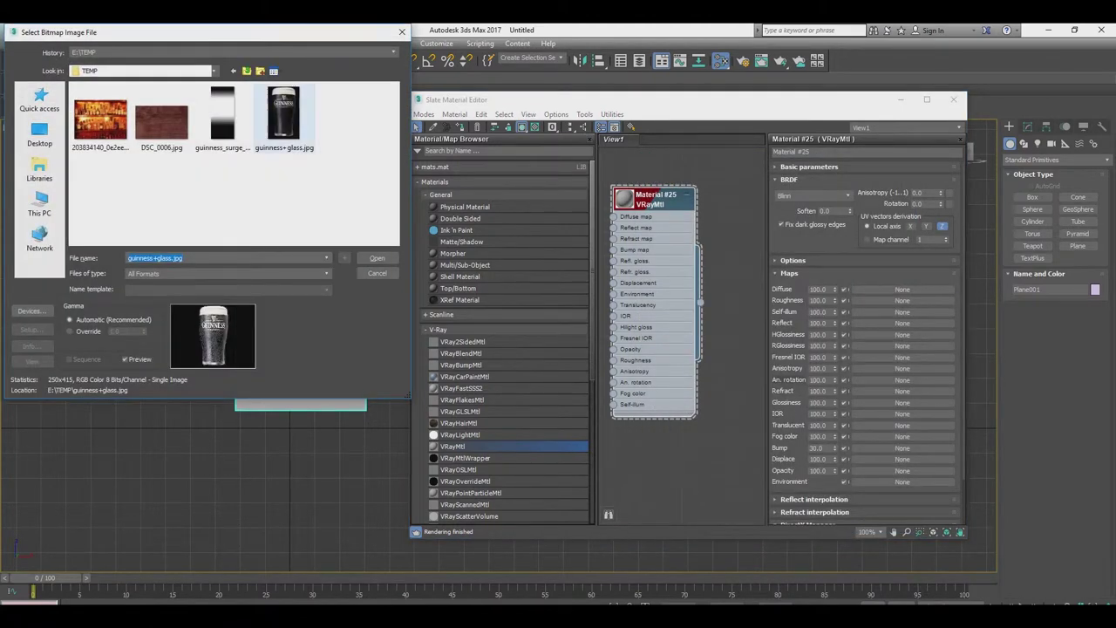
Load guinness+glass.jpg as the Diffuse bitmap and close the Slate Material Editor.
{"action": "double_click", "coordinate": [284, 114]}
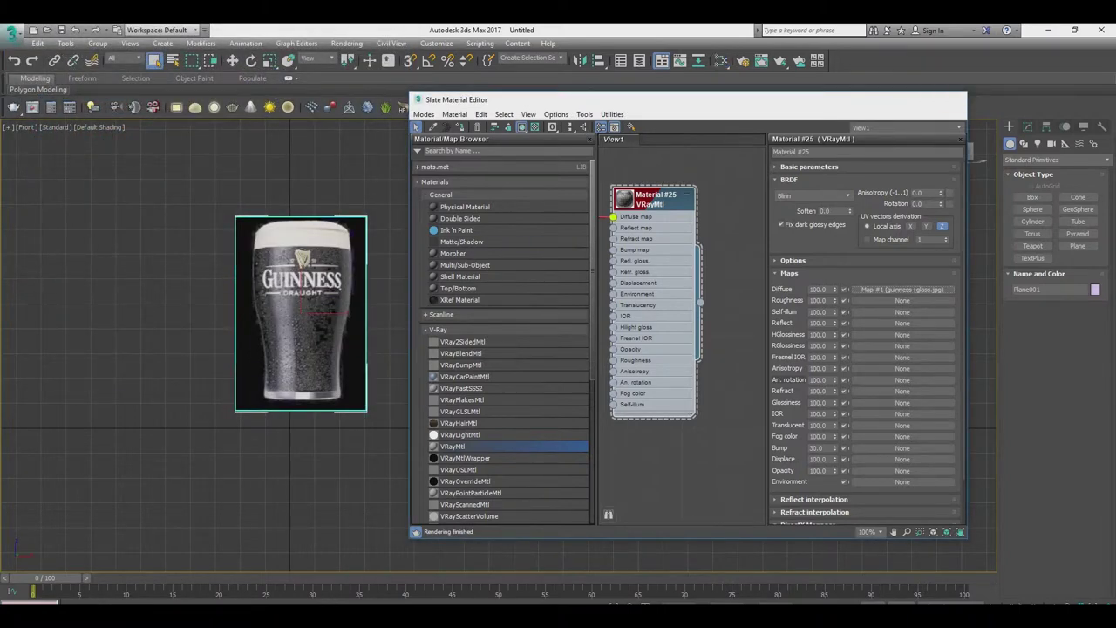
{"action": "left_click", "coordinate": [954, 98]}
{"action": "left_click", "coordinate": [1028, 126]}
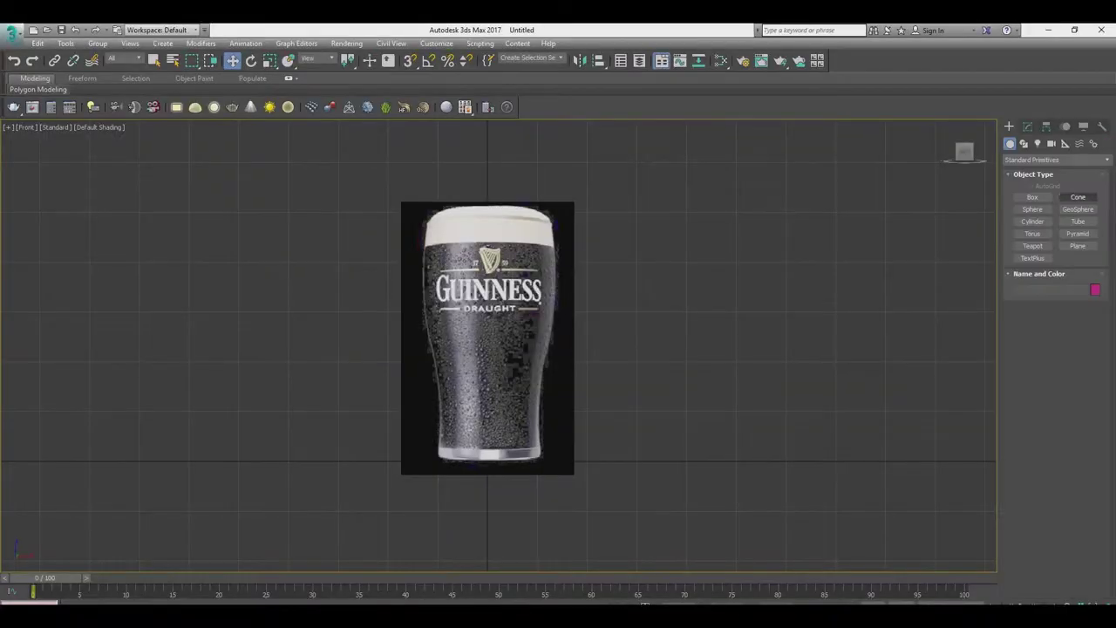
Draw a rectangle over the glass and convert it to an Editable Spline in Vertex mode.
{"action": "left_click", "coordinate": [1078, 205]}
{"action": "left_click_drag", "start_coordinate": [424, 203], "coordinate": [555, 462]}
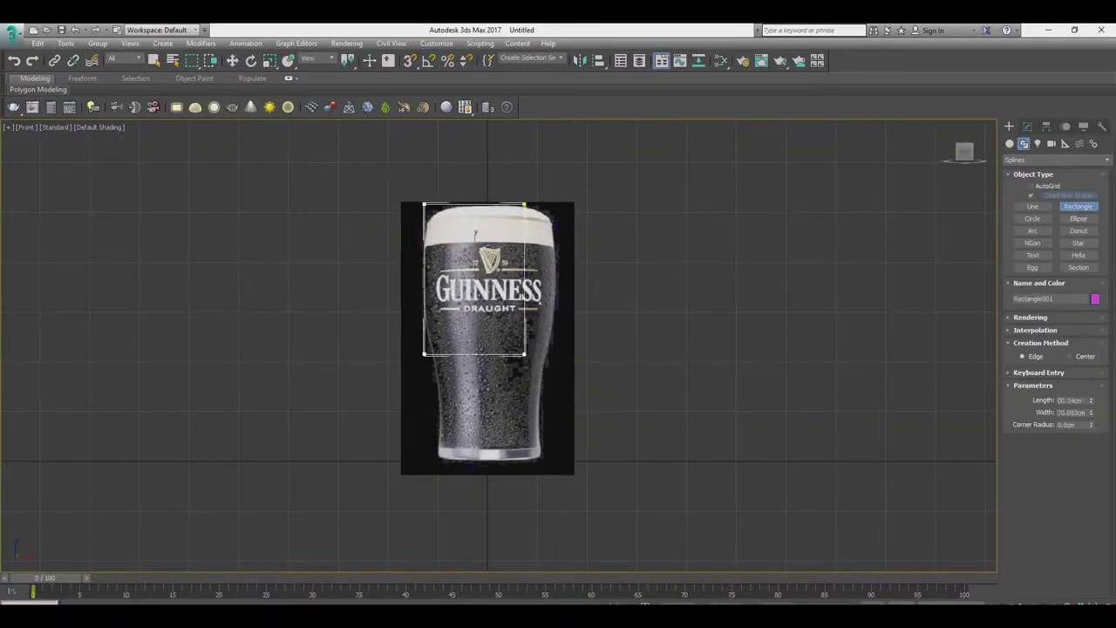
{"action": "right_click", "coordinate": [489, 331]}
{"action": "right_click", "coordinate": [489, 330]}
{"action": "left_click", "coordinate": [672, 430]}
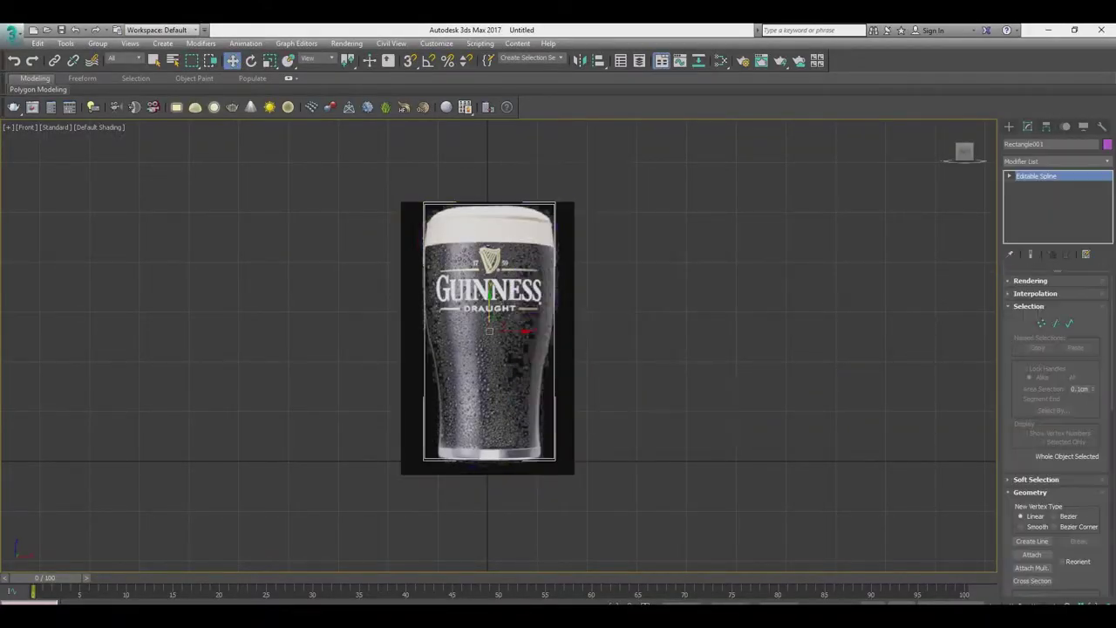
{"action": "right_click", "coordinate": [585, 424]}
{"action": "left_click", "coordinate": [541, 369]}
Select the spline's top-left vertex and center the glass in the view.
{"action": "scroll", "coordinate": [489, 331], "scroll_direction": "up", "scroll_amount": 3}
{"action": "middle_click_drag", "start_coordinate": [488, 331], "coordinate": [502, 359]}
{"action": "left_click", "coordinate": [405, 175]}
{"action": "key", "text": "1"}
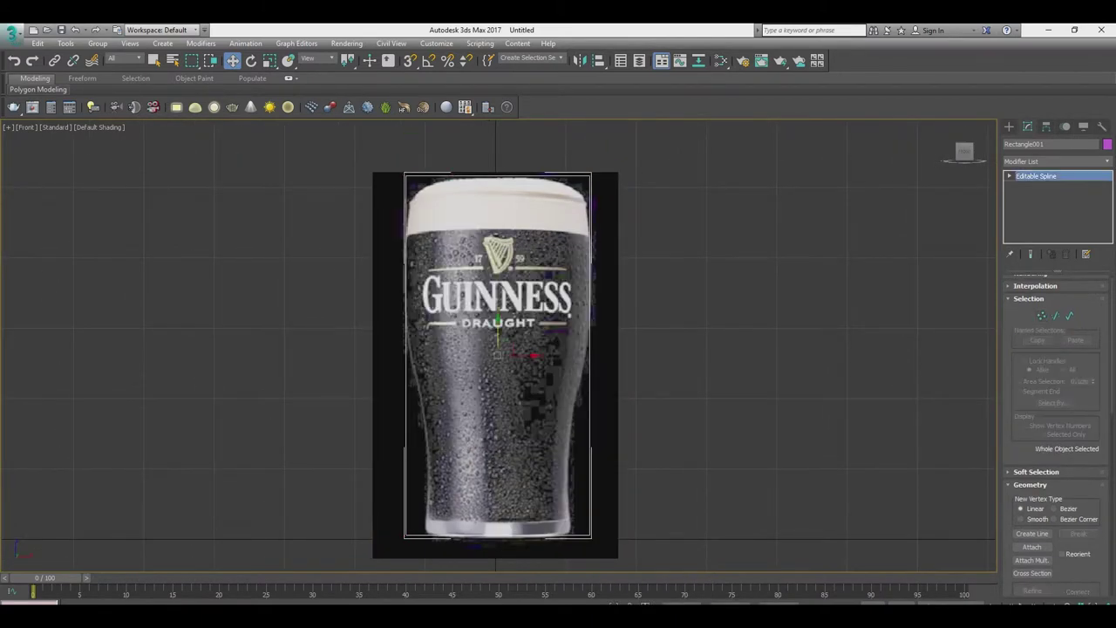
{"action": "mouse_move", "coordinate": [497, 366]}
{"action": "middle_mouse_down"}
{"action": "mouse_move", "coordinate": [498, 350]}
{"action": "mouse_move", "coordinate": [511, 357]}
{"action": "middle_mouse_up"}
{"action": "key", "text": "1"}
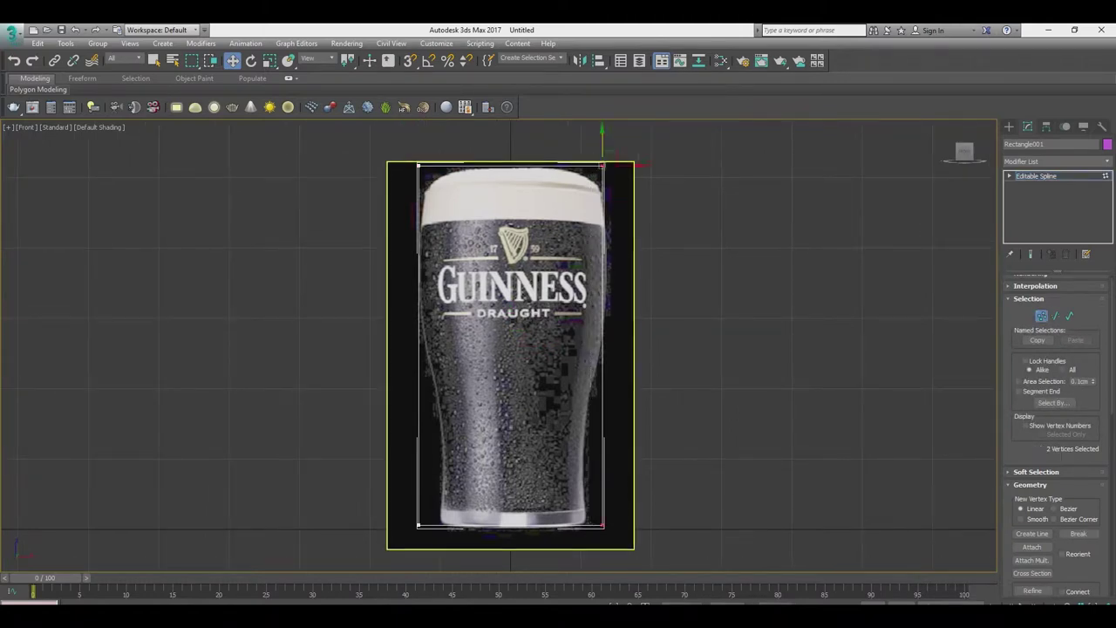
Move the rectangle's right corner vertices out to the glass edge.
{"action": "left_click_drag", "start_coordinate": [580, 144], "coordinate": [621, 182]}
{"action": "scroll", "coordinate": [633, 170], "scroll_direction": "up", "scroll_amount": 5}
{"action": "left_click_drag", "start_coordinate": [515, 152], "coordinate": [539, 152]}
{"action": "scroll", "coordinate": [539, 155], "scroll_direction": "down", "scroll_amount": 8}
{"action": "scroll", "coordinate": [608, 172], "scroll_direction": "up", "scroll_amount": 2}
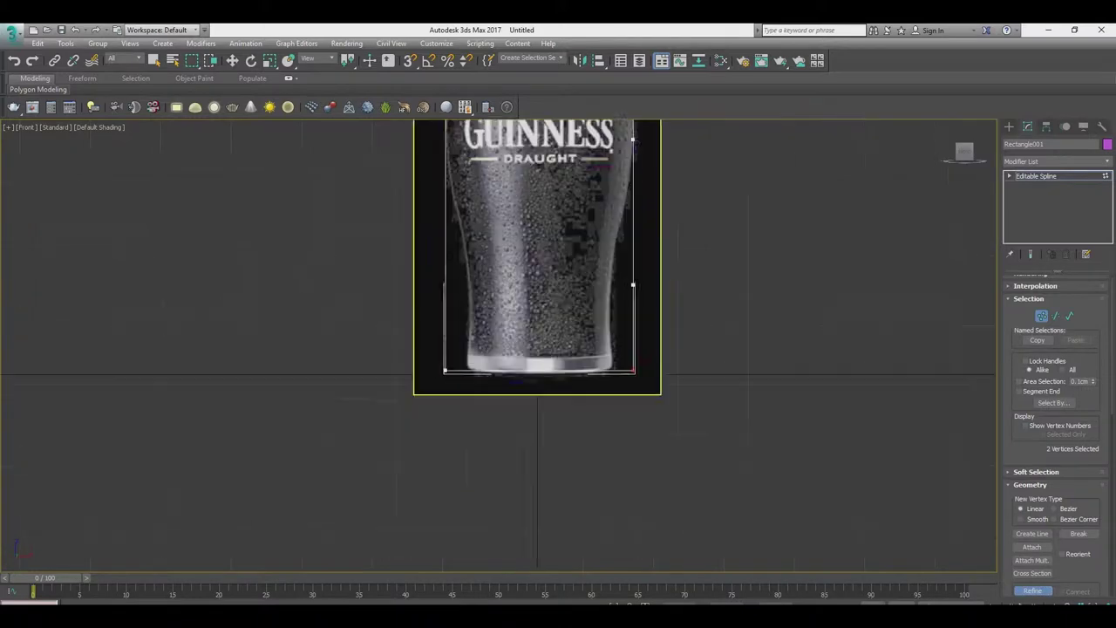
{"action": "scroll", "coordinate": [609, 524], "scroll_direction": "up", "scroll_amount": 4}
{"action": "scroll", "coordinate": [624, 321], "scroll_direction": "down", "scroll_amount": 4}
{"action": "scroll", "coordinate": [625, 281], "scroll_direction": "up", "scroll_amount": 4}
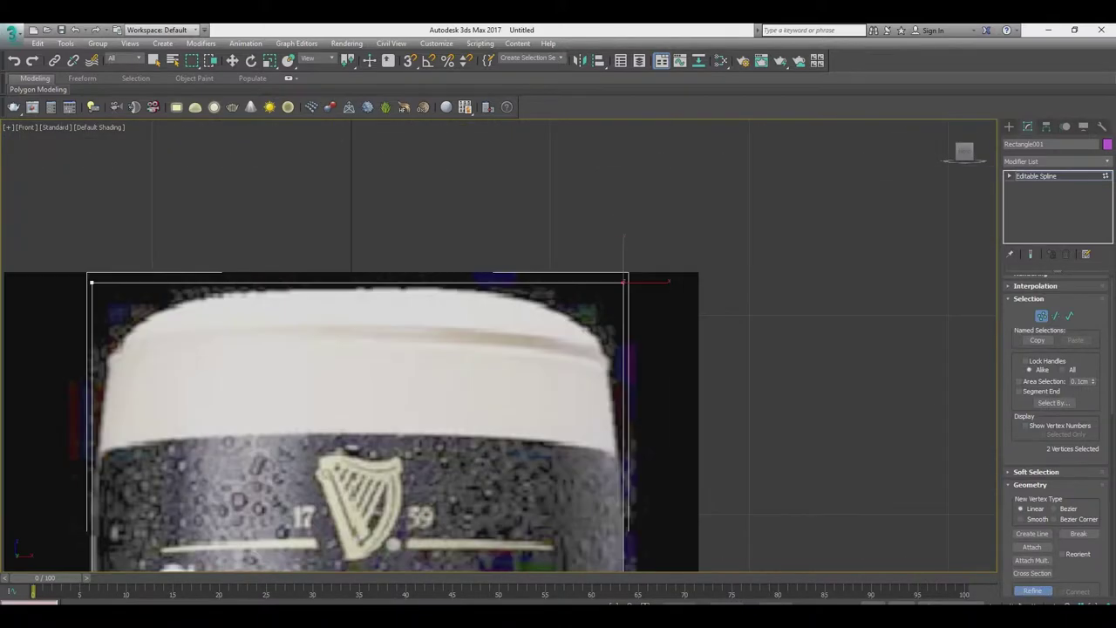
{"action": "key", "text": "w"}
{"action": "scroll", "coordinate": [555, 243], "scroll_direction": "down", "scroll_amount": 3}
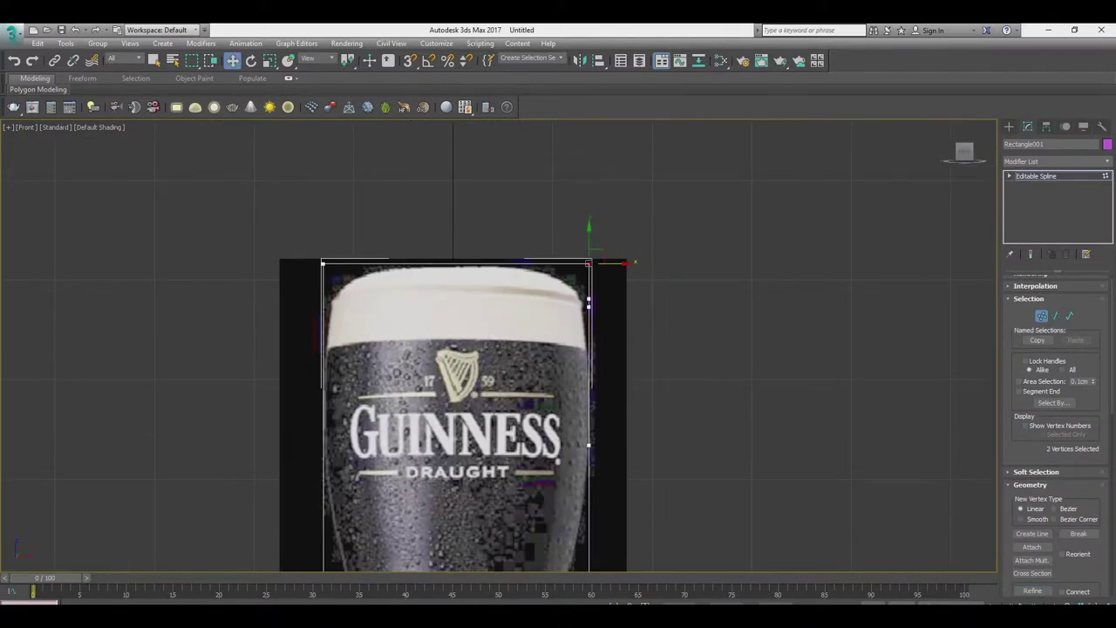
{"action": "scroll", "coordinate": [601, 261], "scroll_direction": "up", "scroll_amount": 2}
{"action": "scroll", "coordinate": [601, 262], "scroll_direction": "up", "scroll_amount": 2}
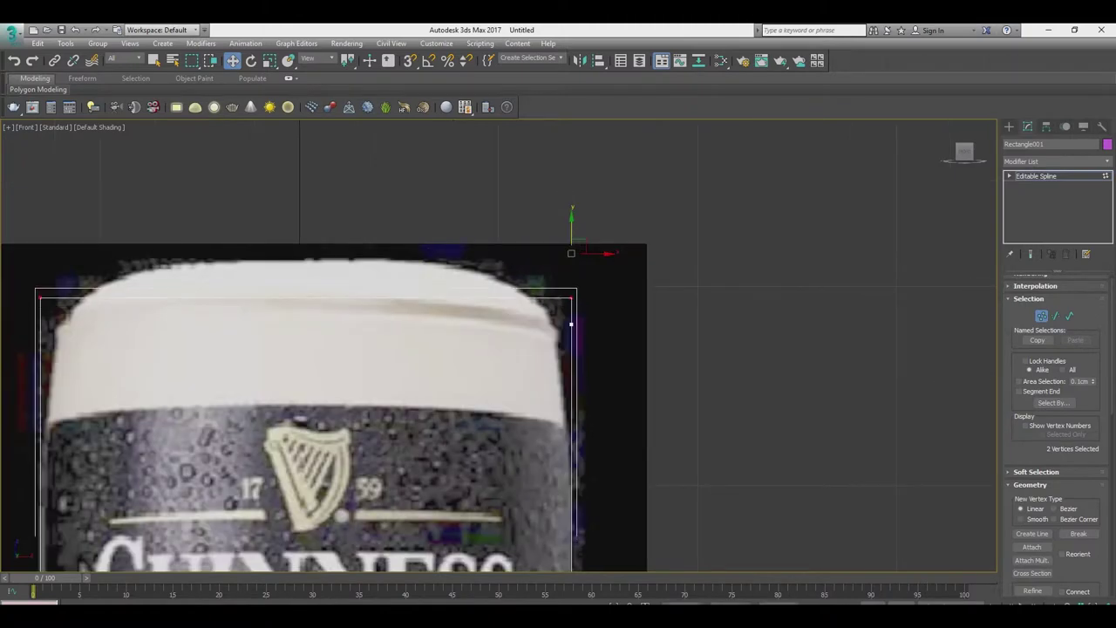
{"action": "left_click", "coordinate": [572, 324]}
{"action": "left_click", "coordinate": [1033, 590]}
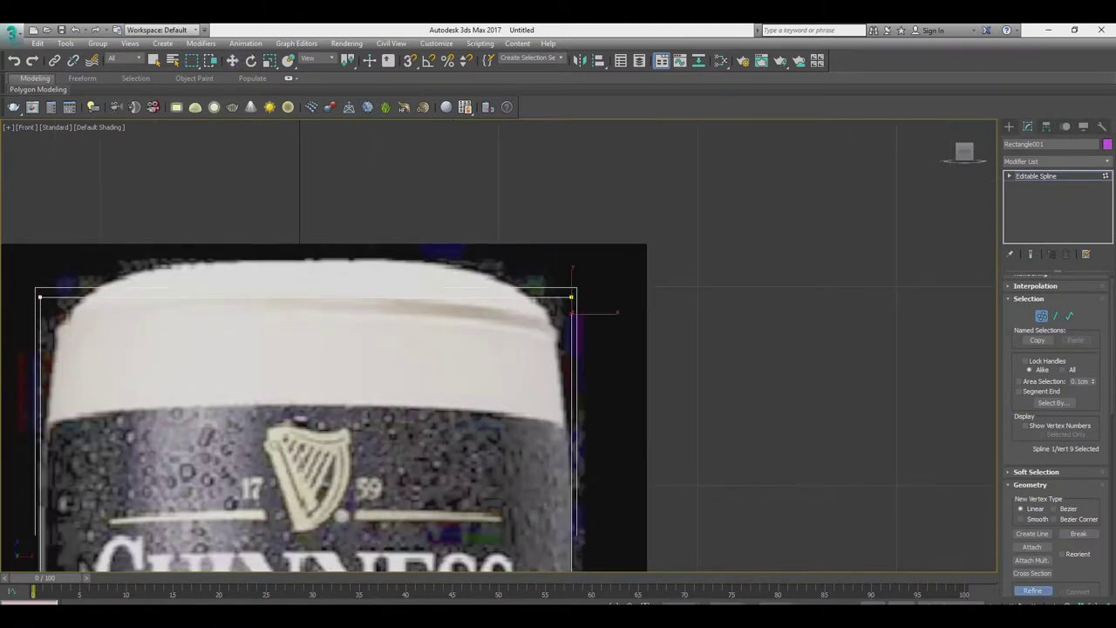
Move a vertex partway down the right side outward so the side slants.
{"action": "right_click", "coordinate": [572, 311]}
{"action": "middle_click_drag", "start_coordinate": [572, 312], "coordinate": [554, 205]}
{"action": "left_click", "coordinate": [545, 191]}
{"action": "scroll", "coordinate": [576, 126], "scroll_direction": "down", "scroll_amount": 5}
{"action": "right_click", "coordinate": [659, 353]}
{"action": "left_click", "coordinate": [568, 404]}
{"action": "scroll", "coordinate": [550, 505], "scroll_direction": "up", "scroll_amount": 2}
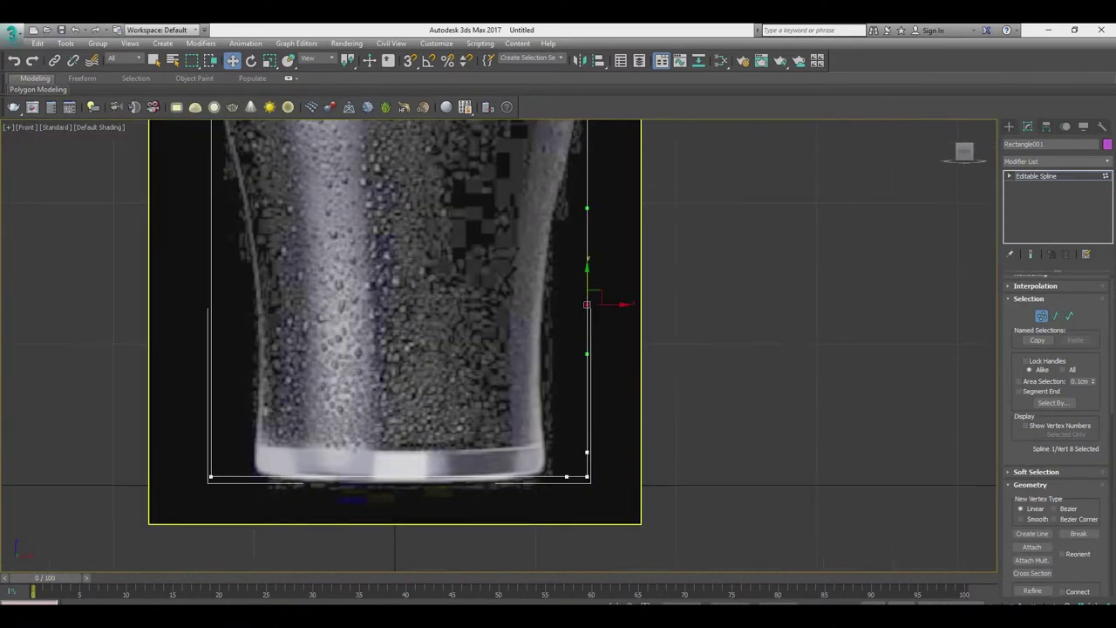
{"action": "left_click_drag", "start_coordinate": [610, 304], "coordinate": [621, 305]}
{"action": "scroll", "coordinate": [611, 305], "scroll_direction": "down", "scroll_amount": 3}
{"action": "scroll", "coordinate": [619, 329], "scroll_direction": "up", "scroll_amount": 3}
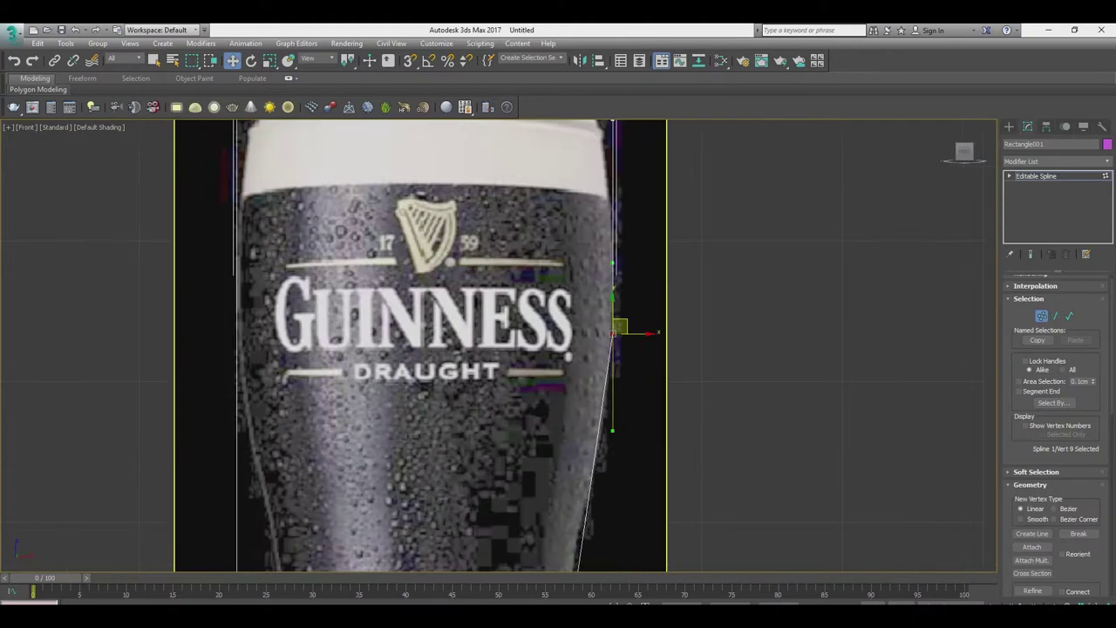
{"action": "scroll", "coordinate": [615, 330], "scroll_direction": "down", "scroll_amount": 3}
{"action": "scroll", "coordinate": [646, 324], "scroll_direction": "up", "scroll_amount": 4}
Select the vertices at the glass rim corner and the side vertex below it.
{"action": "left_click_drag", "start_coordinate": [689, 284], "coordinate": [644, 328]}
{"action": "scroll", "coordinate": [644, 328], "scroll_direction": "down", "scroll_amount": 3}
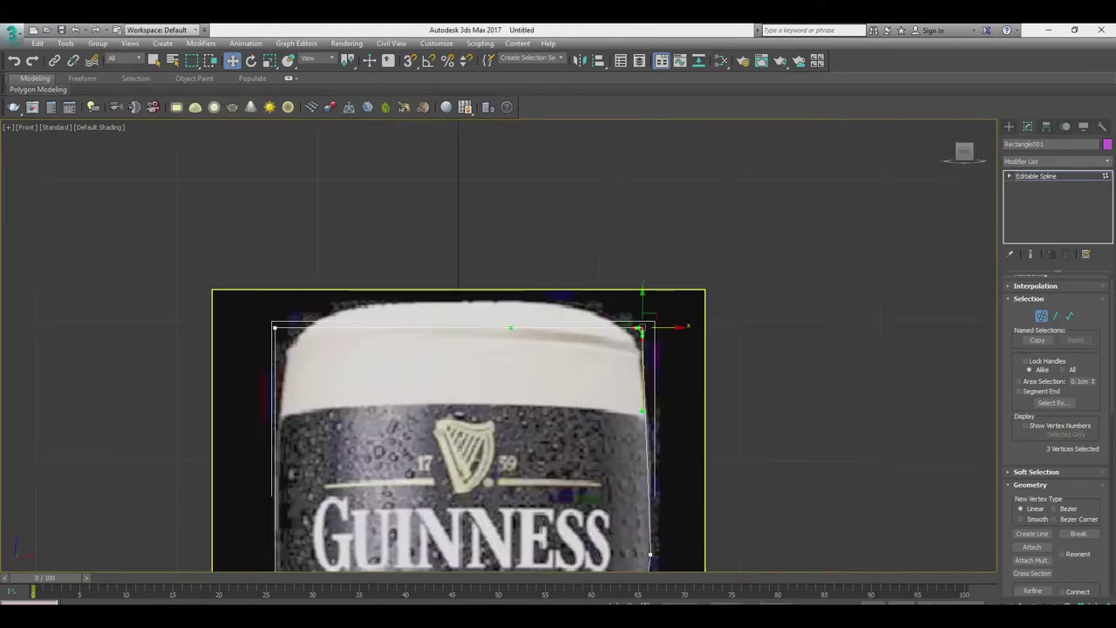
{"action": "scroll", "coordinate": [643, 329], "scroll_direction": "up", "scroll_amount": 2}
{"action": "left_click", "coordinate": [632, 336]}
{"action": "scroll", "coordinate": [623, 342], "scroll_direction": "up", "scroll_amount": 2}
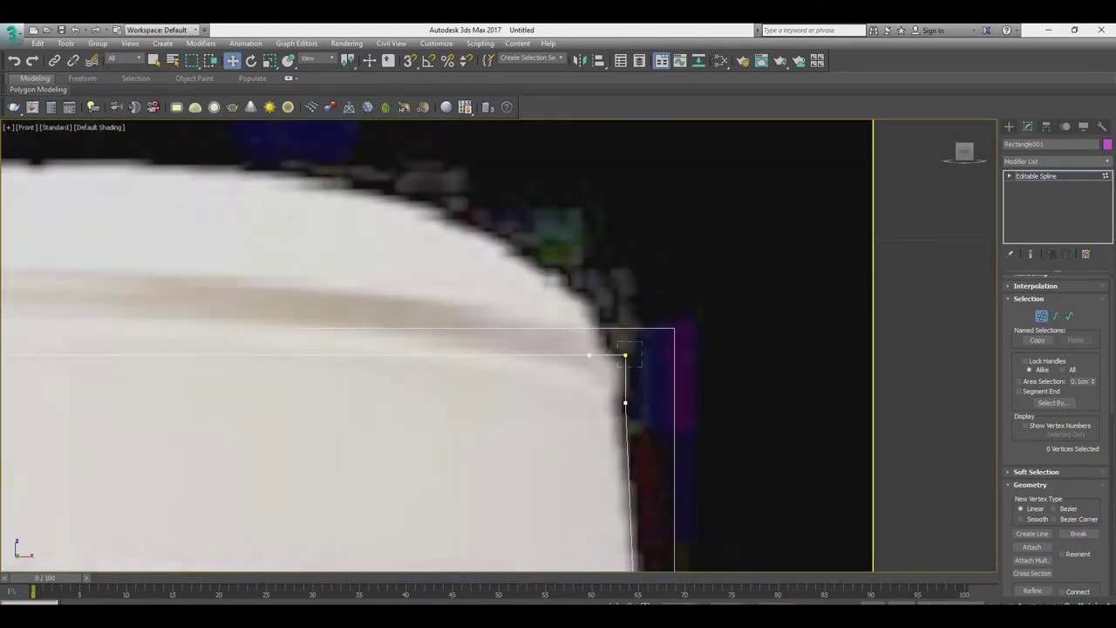
{"action": "left_click_drag", "start_coordinate": [567, 337], "coordinate": [608, 369]}
{"action": "scroll", "coordinate": [651, 384], "scroll_direction": "up", "scroll_amount": 2}
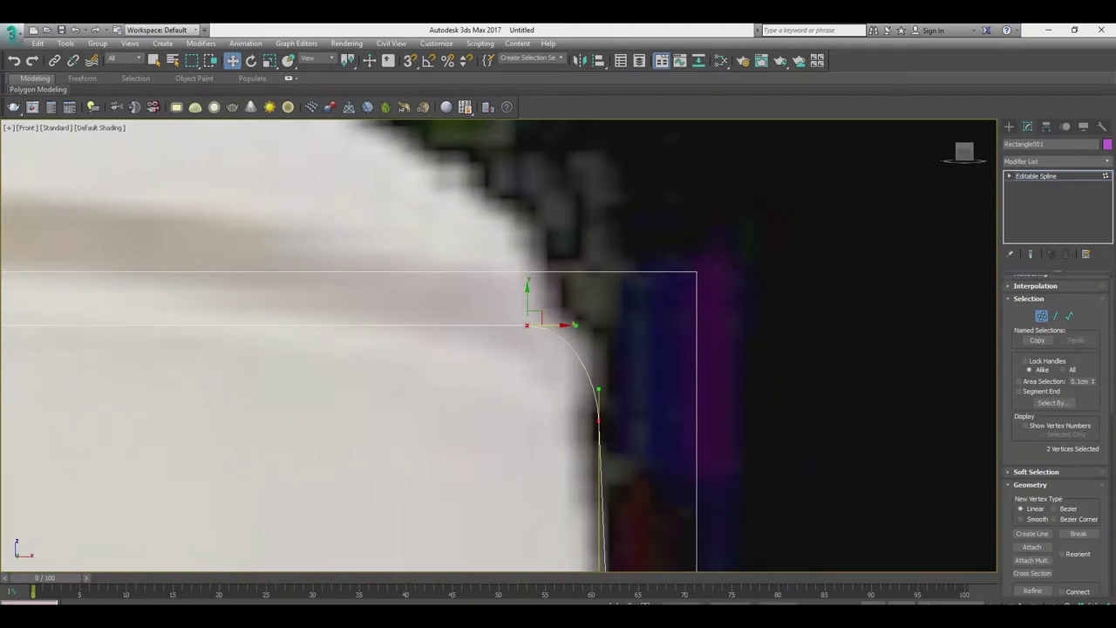
{"action": "scroll", "coordinate": [544, 296], "scroll_direction": "down", "scroll_amount": 5}
{"action": "scroll", "coordinate": [544, 297], "scroll_direction": "up", "scroll_amount": 2}
{"action": "left_click", "coordinate": [616, 380]}
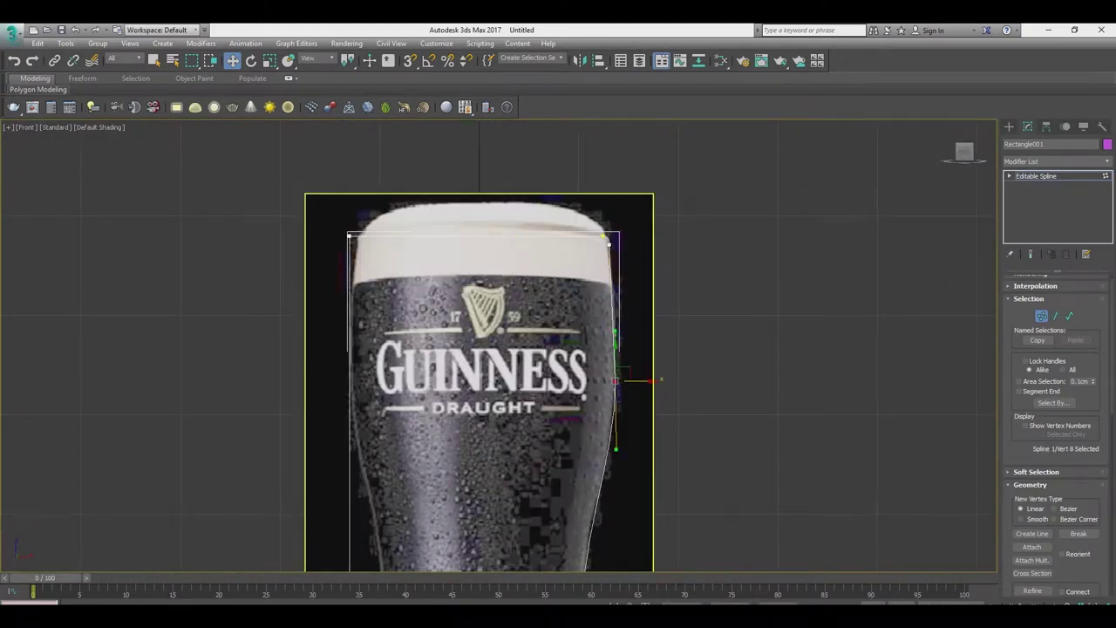
{"action": "scroll", "coordinate": [616, 380], "scroll_direction": "down", "scroll_amount": 3}
{"action": "scroll", "coordinate": [602, 436], "scroll_direction": "up", "scroll_amount": 5}
{"action": "scroll", "coordinate": [628, 427], "scroll_direction": "up", "scroll_amount": 1}
Pull the bottom-right corner in to hug the glass base and bend the curve there.
{"action": "mouse_move", "coordinate": [621, 380]}
{"action": "left_mouse_down"}
{"action": "mouse_move", "coordinate": [674, 434]}
{"action": "mouse_move", "coordinate": [580, 431]}
{"action": "left_mouse_up"}
{"action": "left_click_drag", "start_coordinate": [522, 353], "coordinate": [622, 433]}
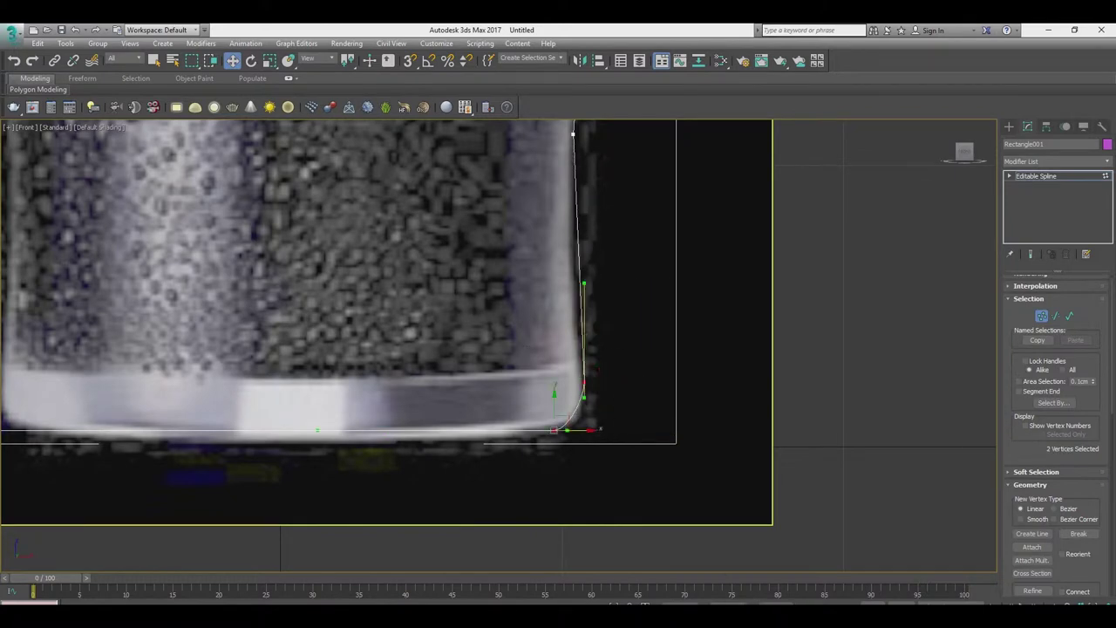
{"action": "scroll", "coordinate": [601, 523], "scroll_direction": "down", "scroll_amount": 5}
{"action": "left_click", "coordinate": [589, 332]}
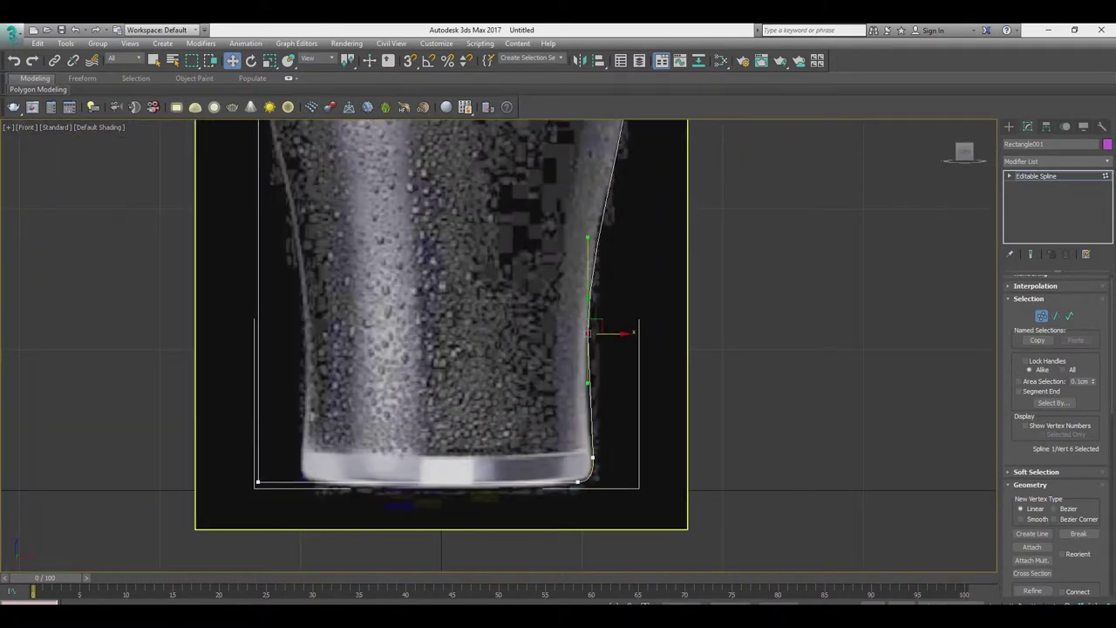
{"action": "left_click_drag", "start_coordinate": [590, 332], "coordinate": [589, 452]}
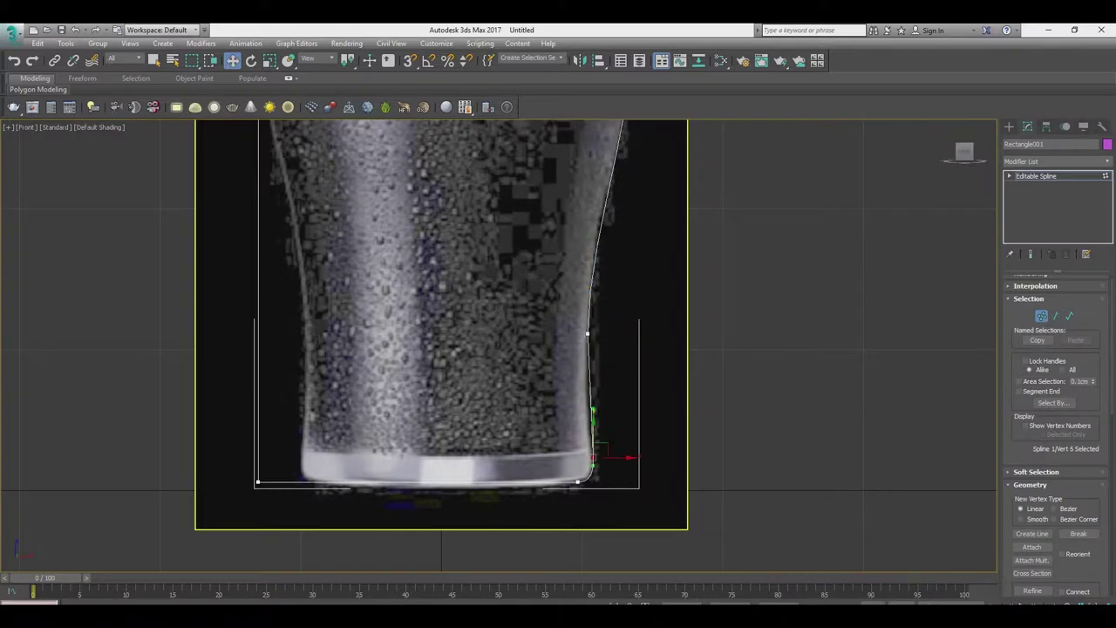
{"action": "scroll", "coordinate": [590, 451], "scroll_direction": "up", "scroll_amount": 5}
{"action": "left_click_drag", "start_coordinate": [583, 341], "coordinate": [575, 339]}
{"action": "scroll", "coordinate": [584, 475], "scroll_direction": "down", "scroll_amount": 6}
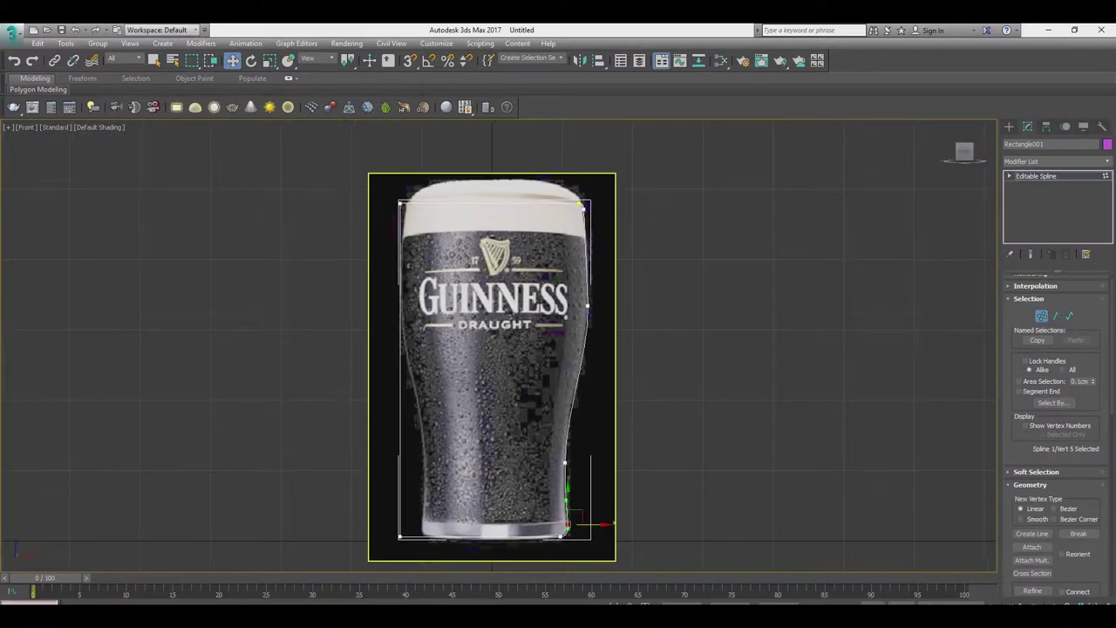
{"action": "middle_click_drag", "start_coordinate": [566, 524], "coordinate": [556, 503]}
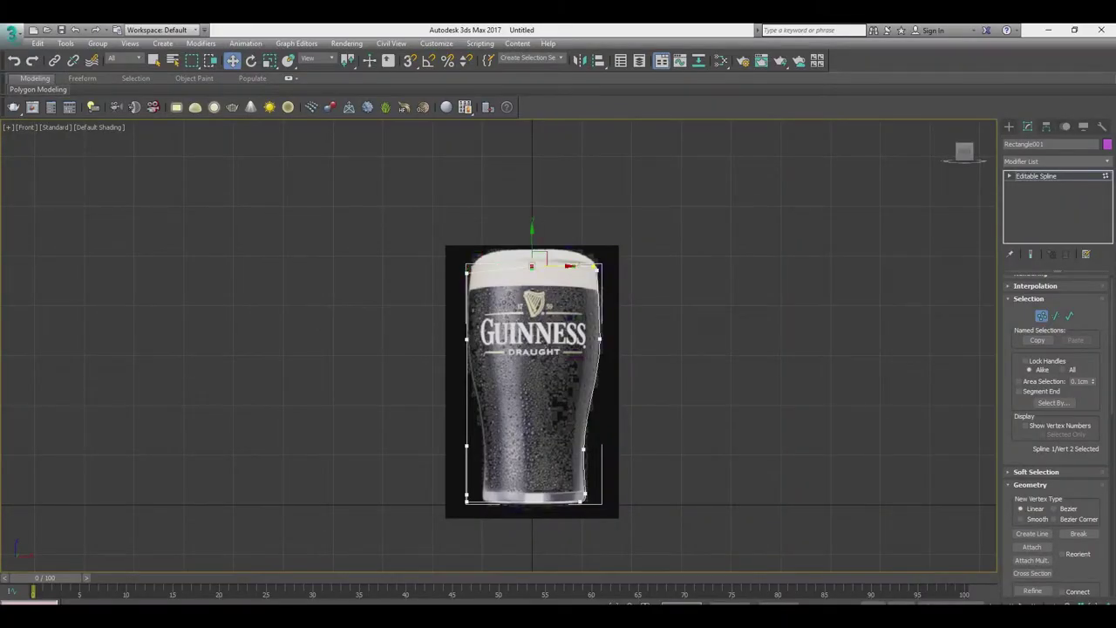
Move a side vertex down to the glass bottom, make it Bezier, and bow the bottom curve.
{"action": "left_click", "coordinate": [467, 338]}
{"action": "left_click_drag", "start_coordinate": [466, 339], "coordinate": [466, 498]}
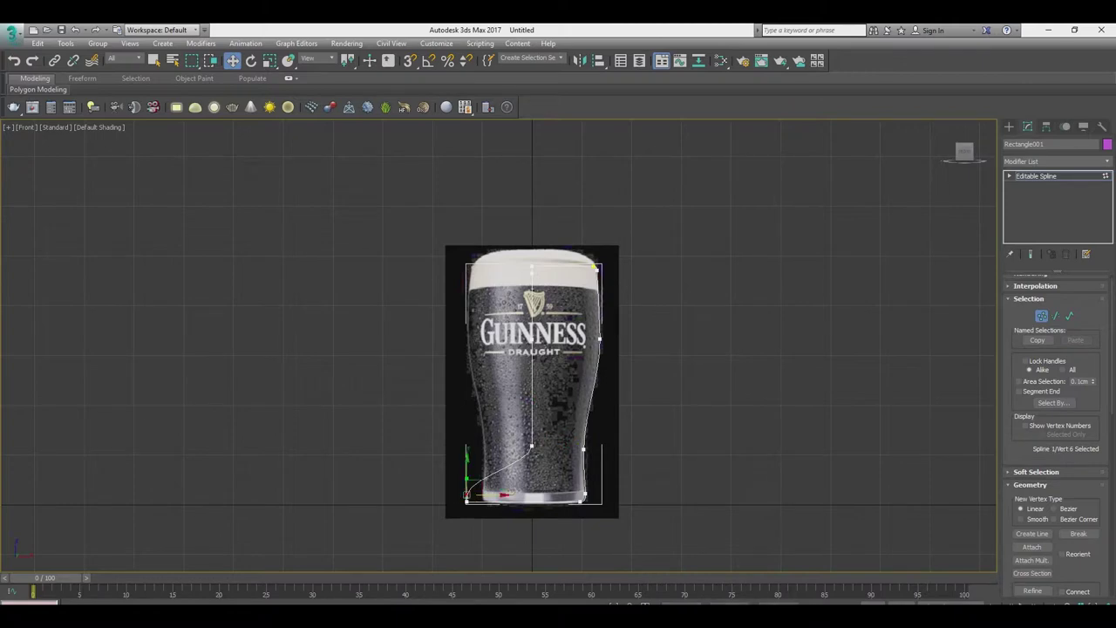
{"action": "right_click", "coordinate": [601, 402]}
{"action": "scroll", "coordinate": [601, 260], "scroll_direction": "up", "scroll_amount": 3}
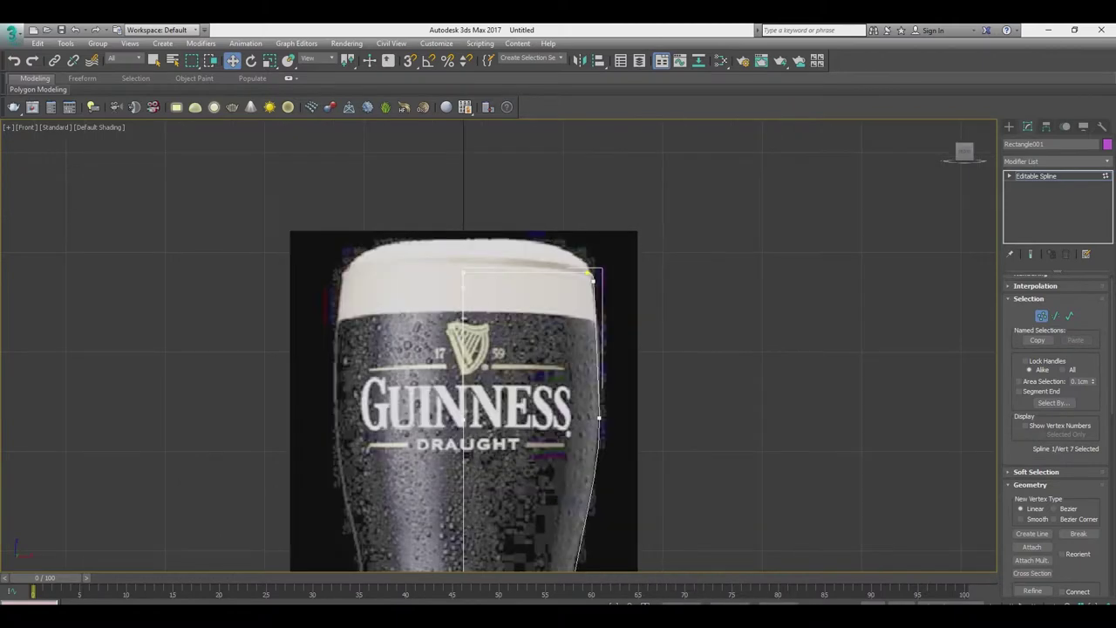
{"action": "scroll", "coordinate": [596, 275], "scroll_direction": "down", "scroll_amount": 2}
{"action": "right_click", "coordinate": [535, 429]}
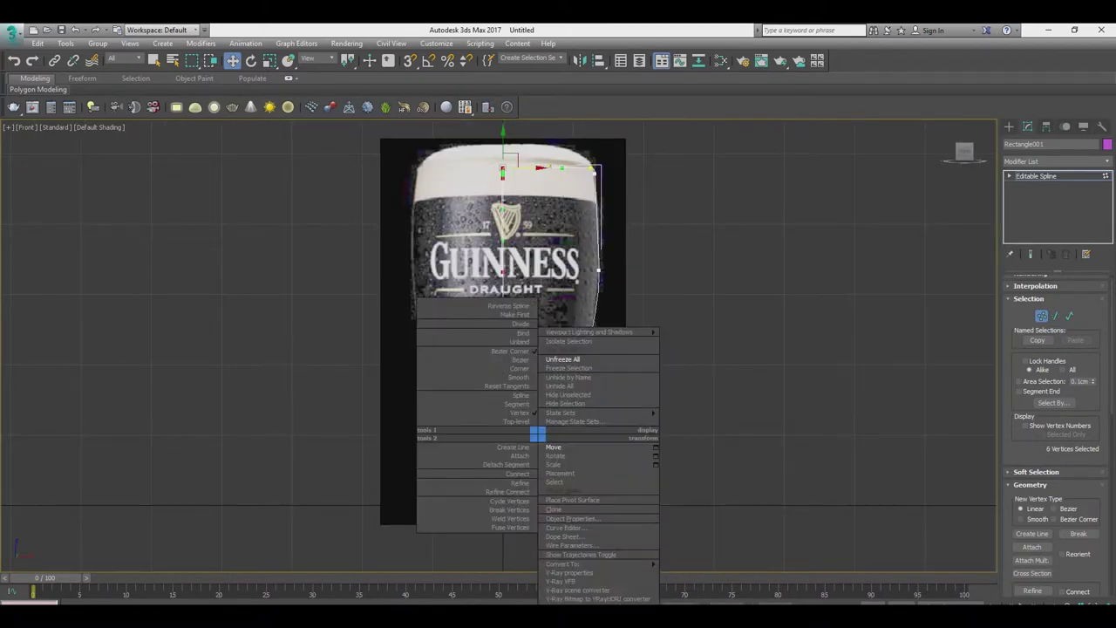
{"action": "left_click", "coordinate": [559, 451]}
{"action": "left_click_drag", "start_coordinate": [576, 427], "coordinate": [515, 480]}
{"action": "scroll", "coordinate": [571, 489], "scroll_direction": "up", "scroll_amount": 3}
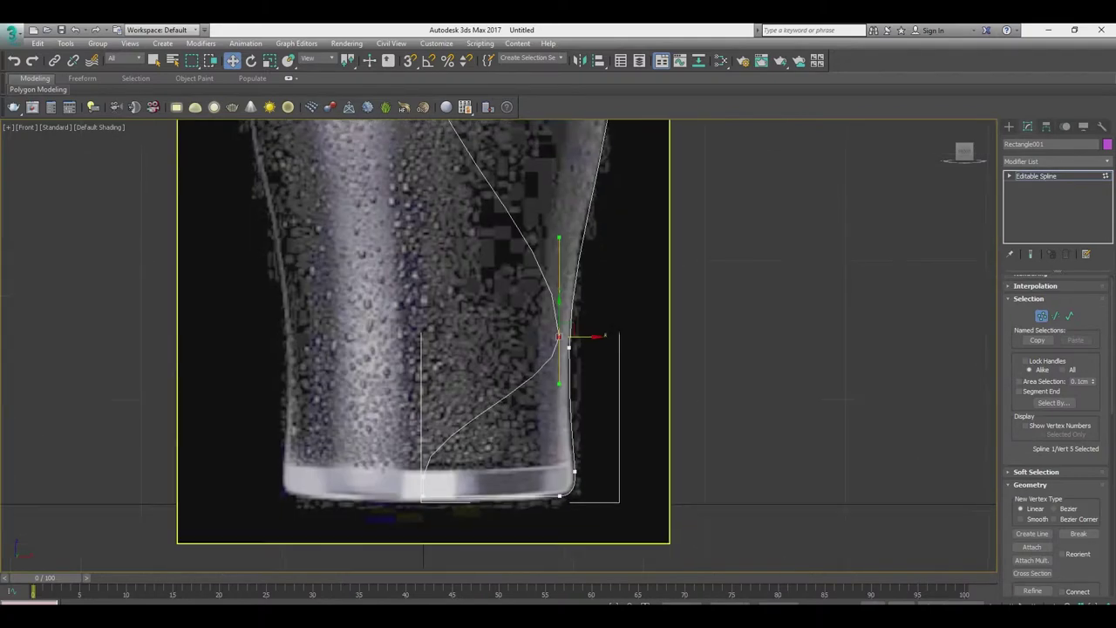
{"action": "scroll", "coordinate": [571, 488], "scroll_direction": "up", "scroll_amount": 2}
{"action": "left_click_drag", "start_coordinate": [388, 408], "coordinate": [493, 406]}
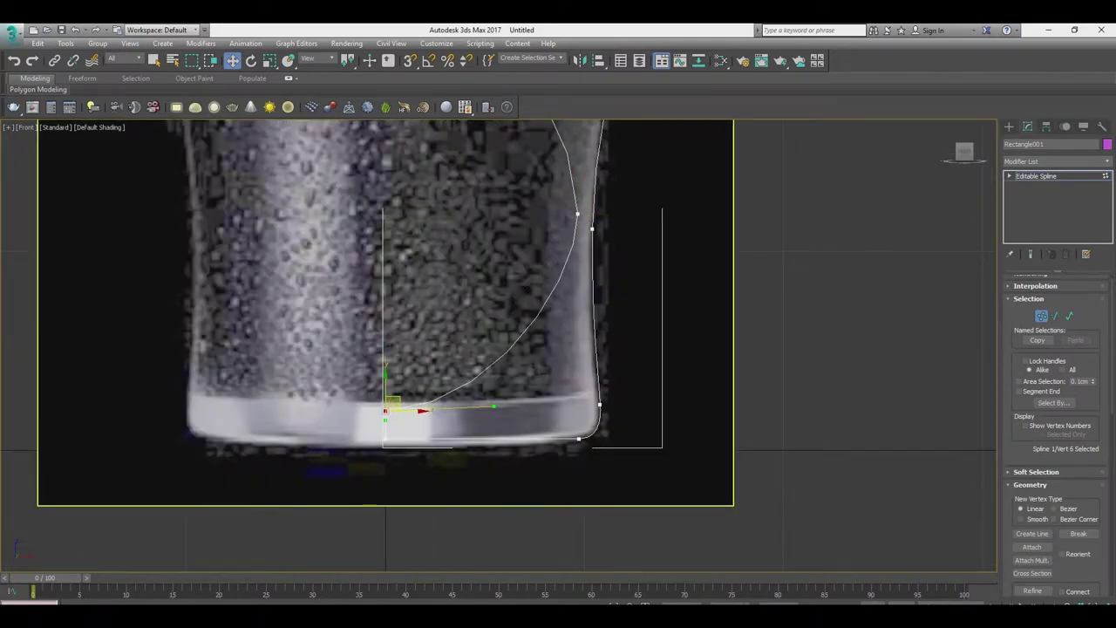
Insert a new vertex, move it to the glass's bottom corner, and make it Bezier.
{"action": "left_click", "coordinate": [514, 342]}
{"action": "right_click", "coordinate": [513, 343]}
{"action": "left_click", "coordinate": [454, 285]}
{"action": "left_click_drag", "start_coordinate": [515, 343], "coordinate": [563, 395]}
{"action": "right_click", "coordinate": [549, 379]}
{"action": "left_click", "coordinate": [598, 337]}
{"action": "scroll", "coordinate": [563, 393], "scroll_direction": "up", "scroll_amount": 3}
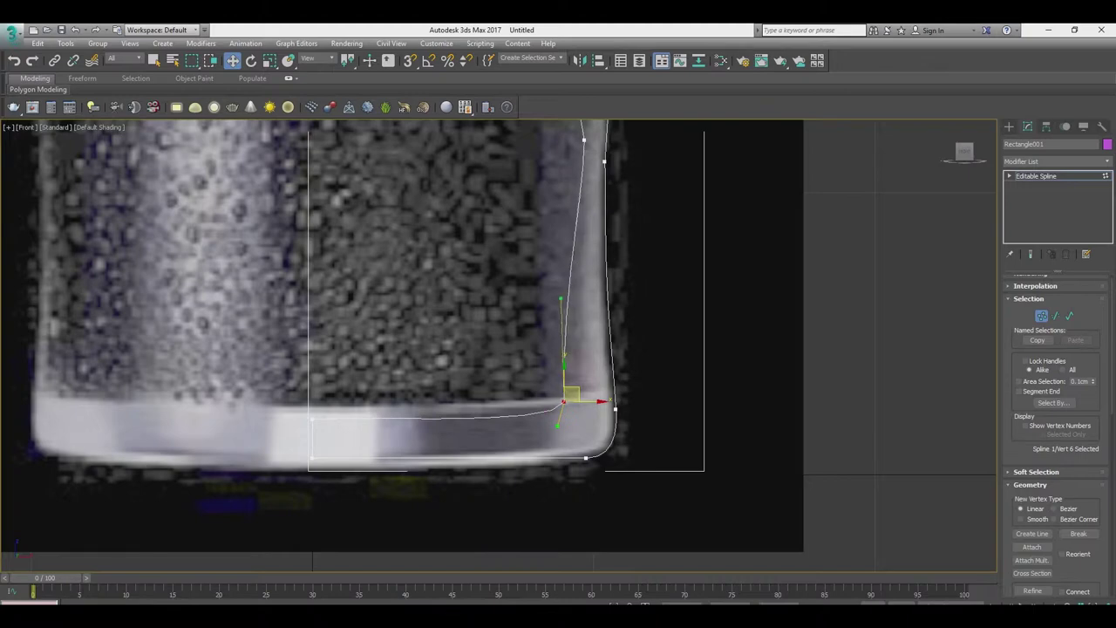
Refine the spline to add a vertex near the top of the profile.
{"action": "left_click", "coordinate": [583, 140]}
{"action": "middle_click_drag", "start_coordinate": [582, 140], "coordinate": [574, 196]}
{"action": "scroll", "coordinate": [574, 195], "scroll_direction": "down", "scroll_amount": 5}
{"action": "left_click", "coordinate": [573, 299]}
{"action": "scroll", "coordinate": [542, 139], "scroll_direction": "up", "scroll_amount": 2}
{"action": "scroll", "coordinate": [542, 139], "scroll_direction": "up", "scroll_amount": 2}
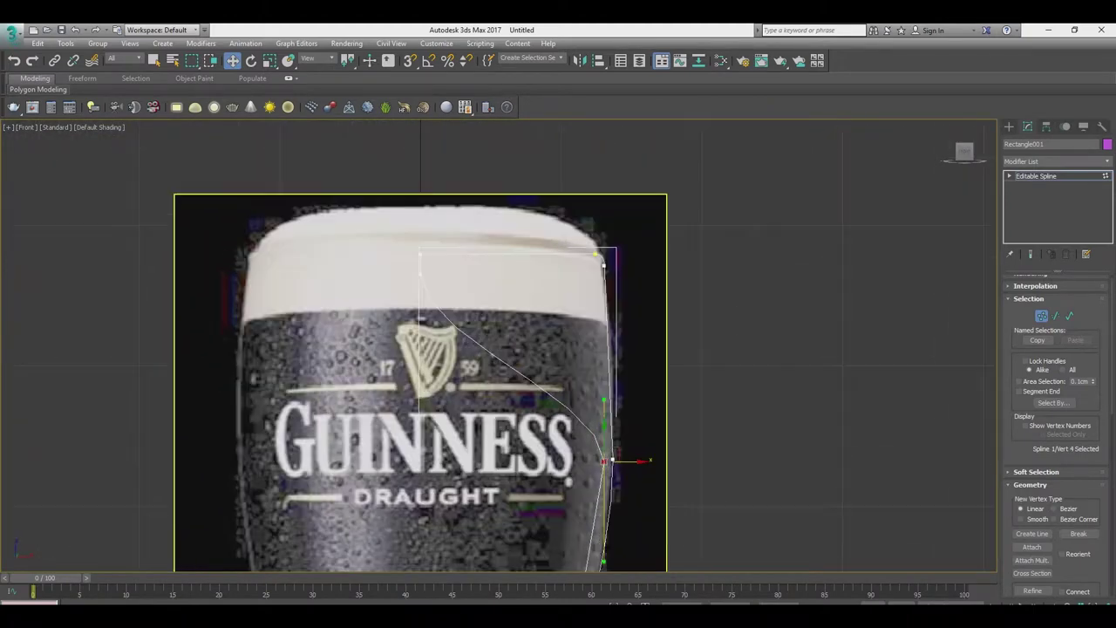
{"action": "left_click", "coordinate": [420, 272]}
{"action": "left_click", "coordinate": [1032, 590]}
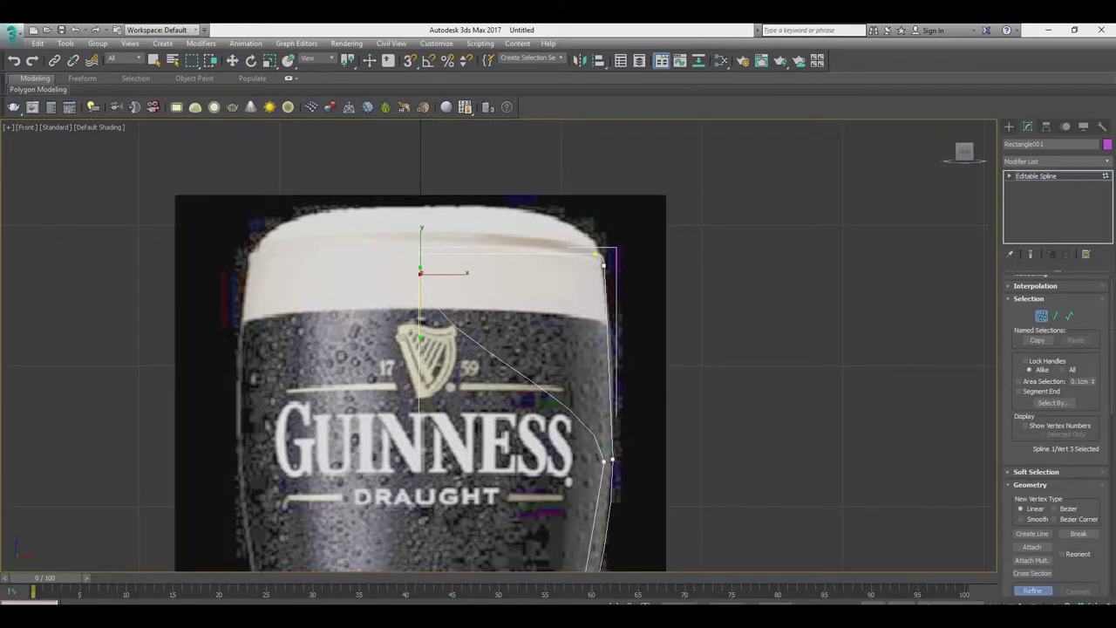
{"action": "right_click", "coordinate": [491, 297]}
{"action": "left_click", "coordinate": [510, 307]}
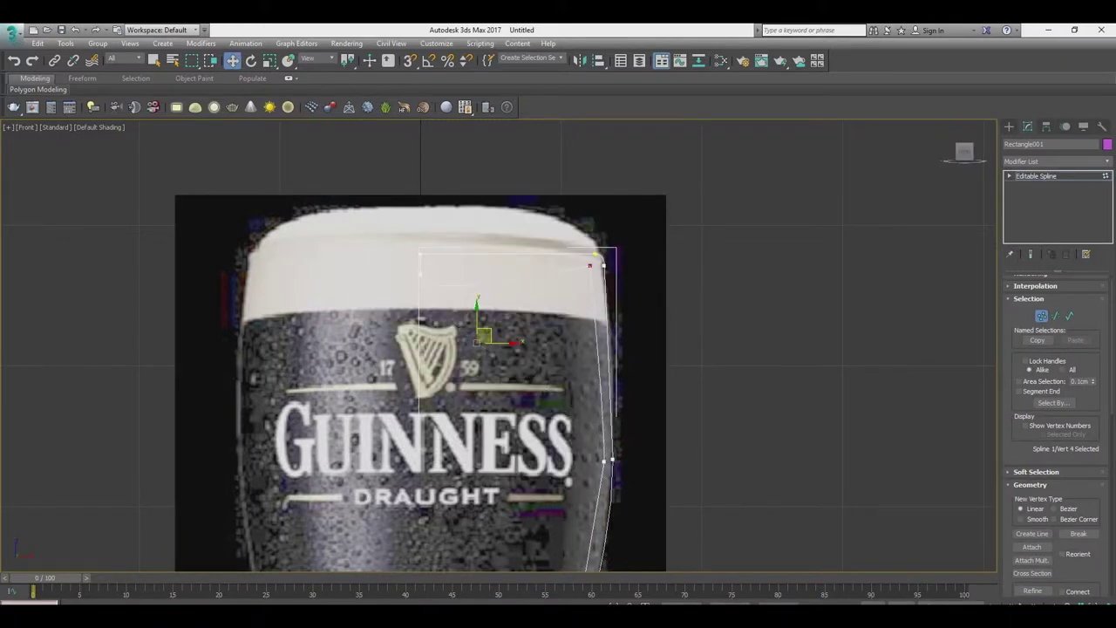
Make the top-right vertex a Bezier Corner and set the two rim vertices to Smooth.
{"action": "scroll", "coordinate": [600, 262], "scroll_direction": "up", "scroll_amount": 3}
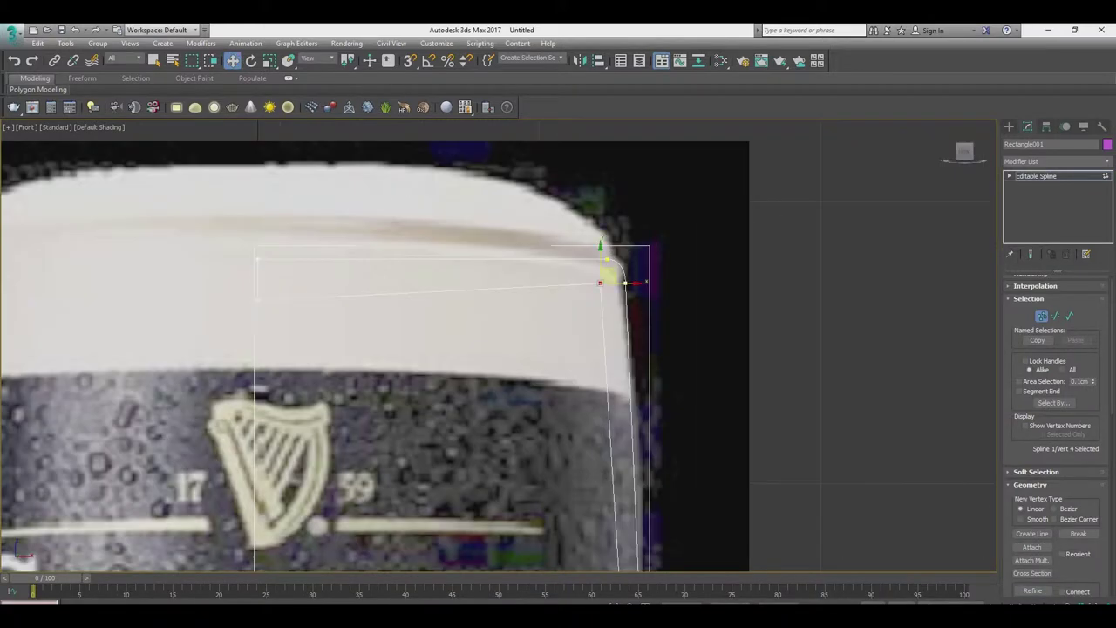
{"action": "right_click", "coordinate": [592, 283]}
{"action": "left_click", "coordinate": [565, 200]}
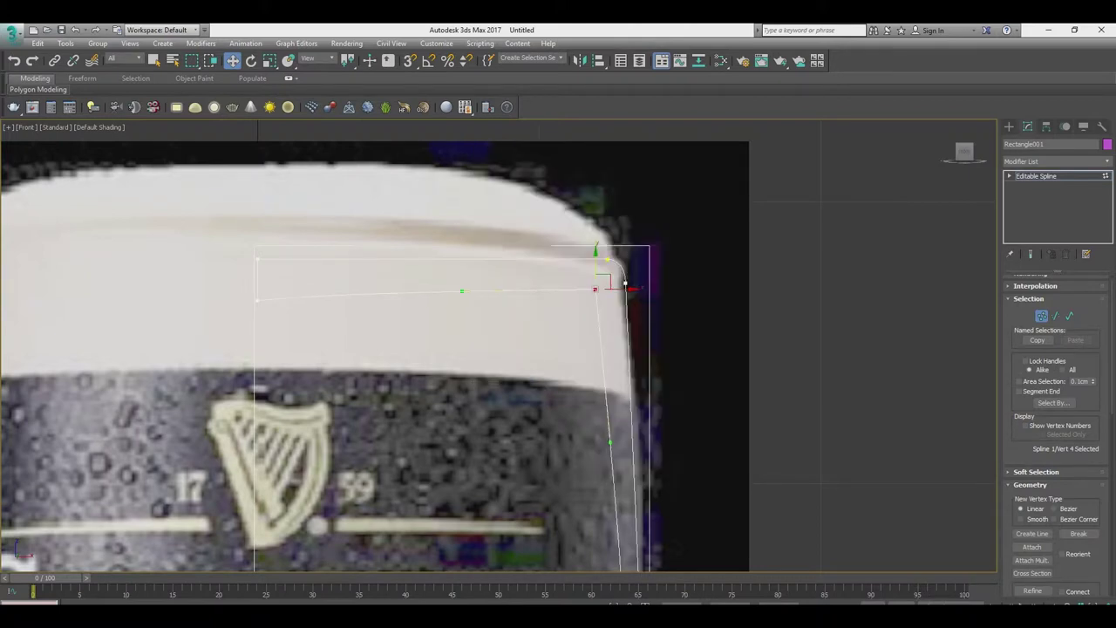
{"action": "right_click", "coordinate": [302, 323]}
{"action": "left_click", "coordinate": [317, 336]}
{"action": "right_click", "coordinate": [264, 236]}
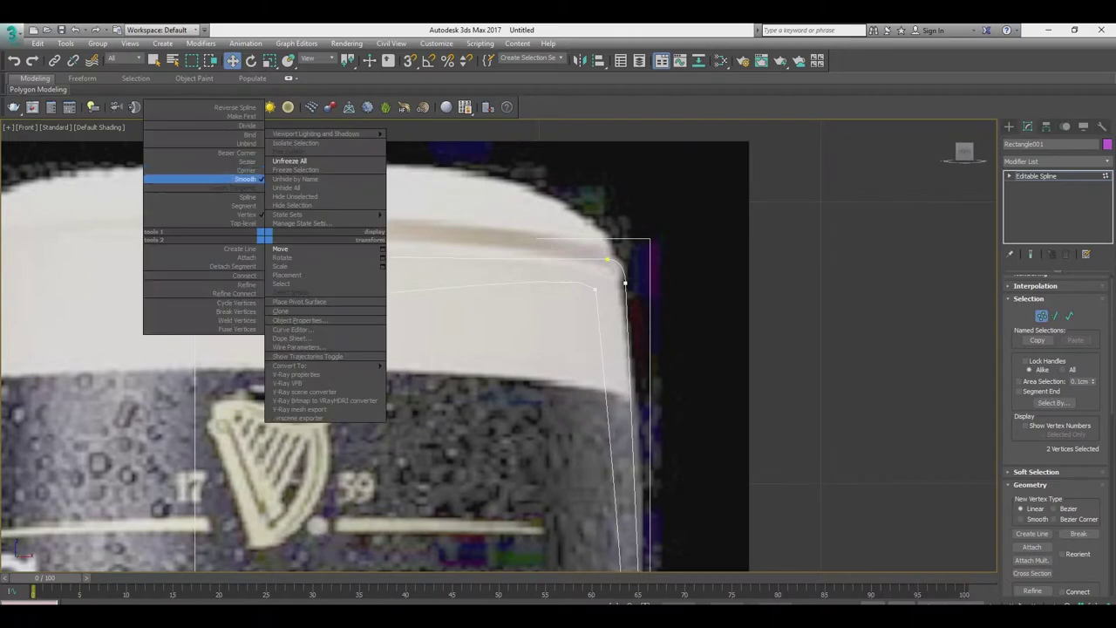
{"action": "left_click", "coordinate": [244, 178]}
{"action": "middle_click_drag", "start_coordinate": [245, 179], "coordinate": [401, 183]}
{"action": "scroll", "coordinate": [471, 255], "scroll_direction": "down", "scroll_amount": 4}
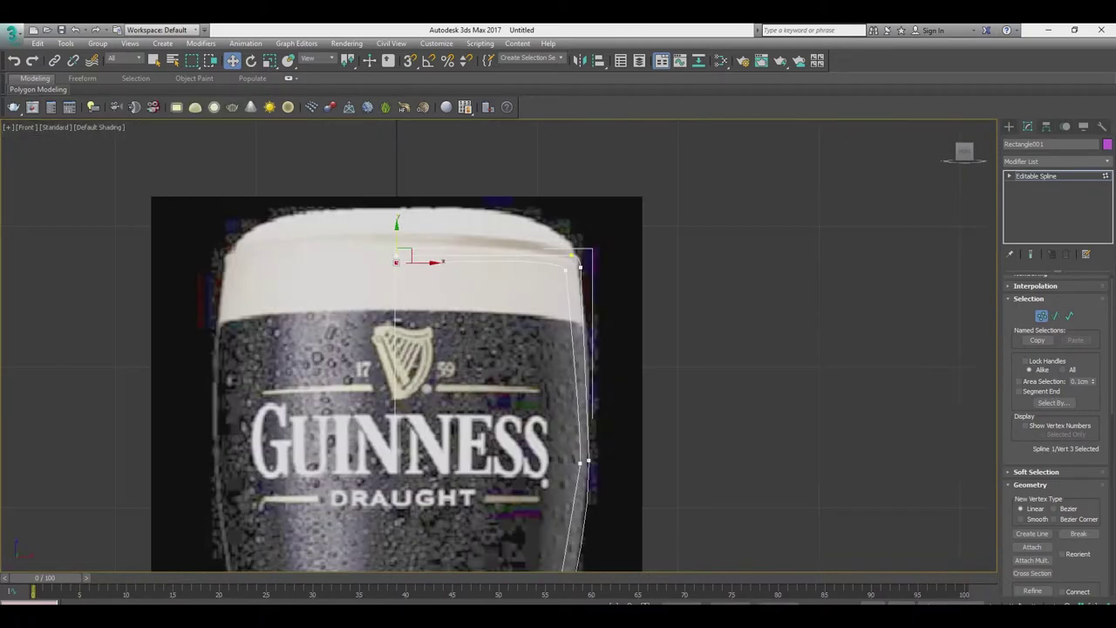
{"action": "scroll", "coordinate": [471, 260], "scroll_direction": "down", "scroll_amount": 4}
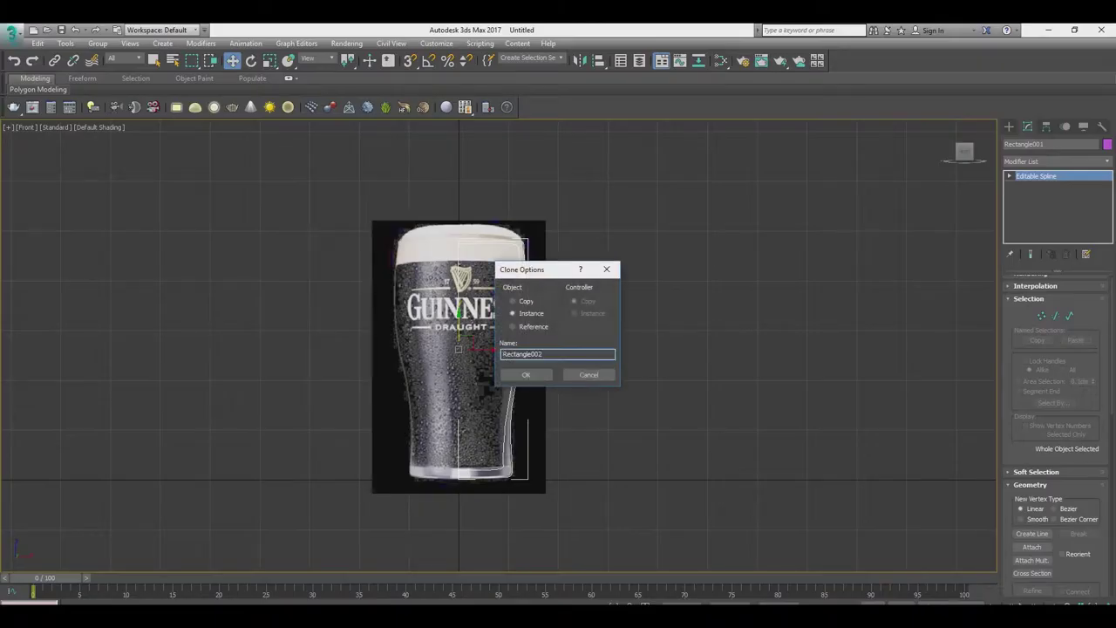
Confirm the profile copy and select Rectangle002's top vertices in Vertex mode.
{"action": "key", "text": "Return"}
{"action": "key", "text": "1"}
{"action": "scroll", "coordinate": [459, 349], "scroll_direction": "up", "scroll_amount": 5}
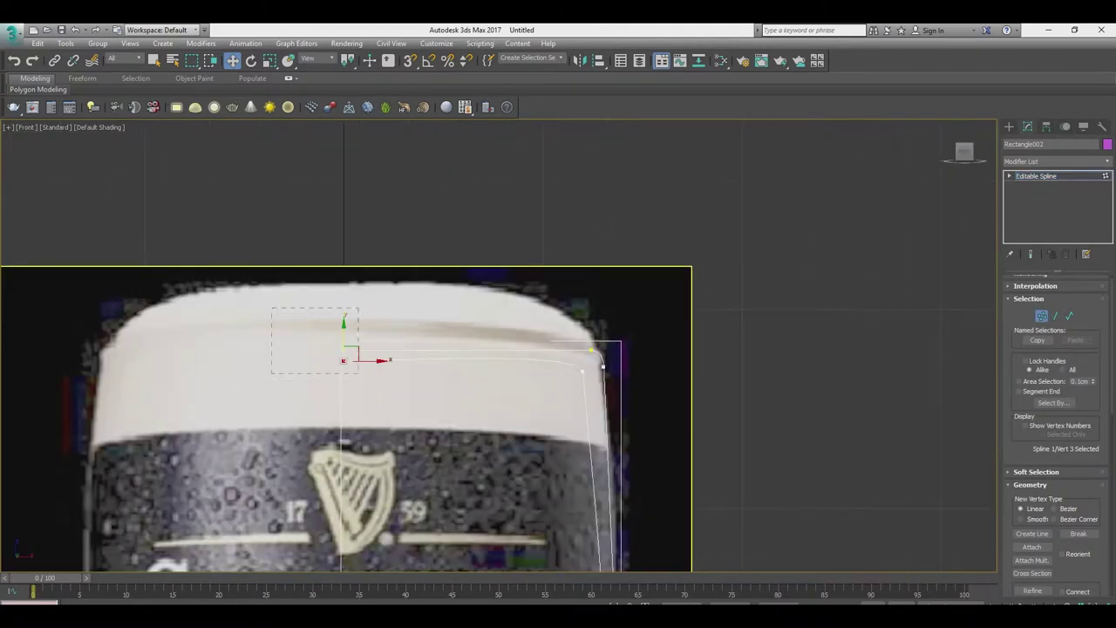
{"action": "left_click", "coordinate": [592, 350]}
{"action": "scroll", "coordinate": [598, 351], "scroll_direction": "up", "scroll_amount": 2}
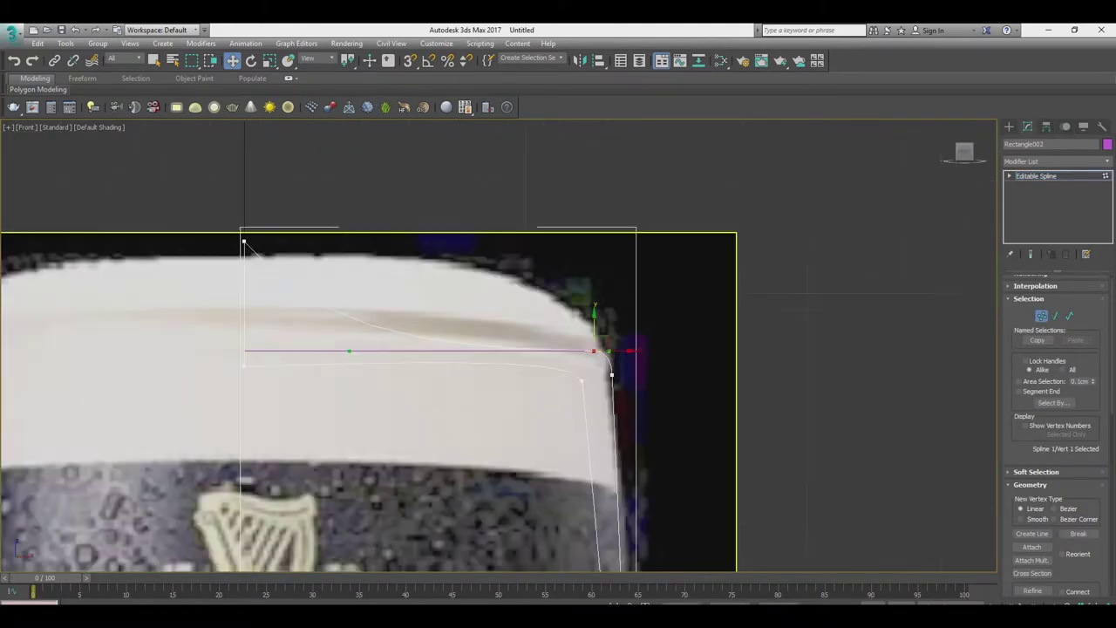
{"action": "scroll", "coordinate": [381, 363], "scroll_direction": "down", "scroll_amount": 2}
{"action": "left_click", "coordinate": [283, 261]}
{"action": "left_click_drag", "start_coordinate": [516, 324], "coordinate": [571, 366]}
{"action": "scroll", "coordinate": [541, 366], "scroll_direction": "down", "scroll_amount": 3}
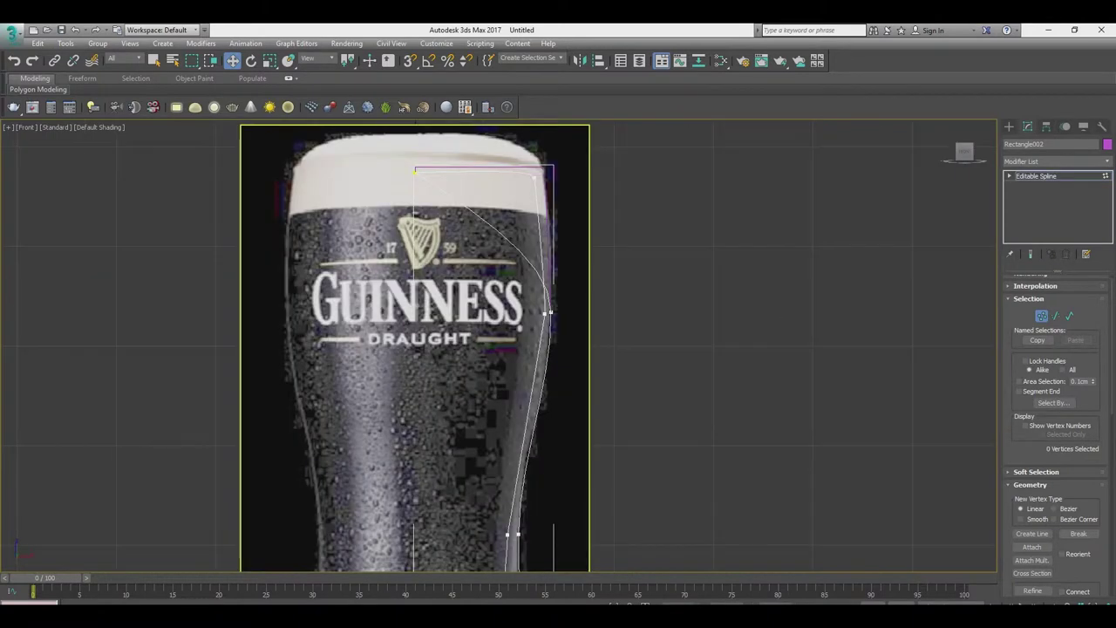
{"action": "middle_click_drag", "start_coordinate": [541, 393], "coordinate": [541, 163]}
{"action": "scroll", "coordinate": [584, 332], "scroll_direction": "up", "scroll_amount": 3}
{"action": "scroll", "coordinate": [530, 436], "scroll_direction": "down", "scroll_amount": 5}
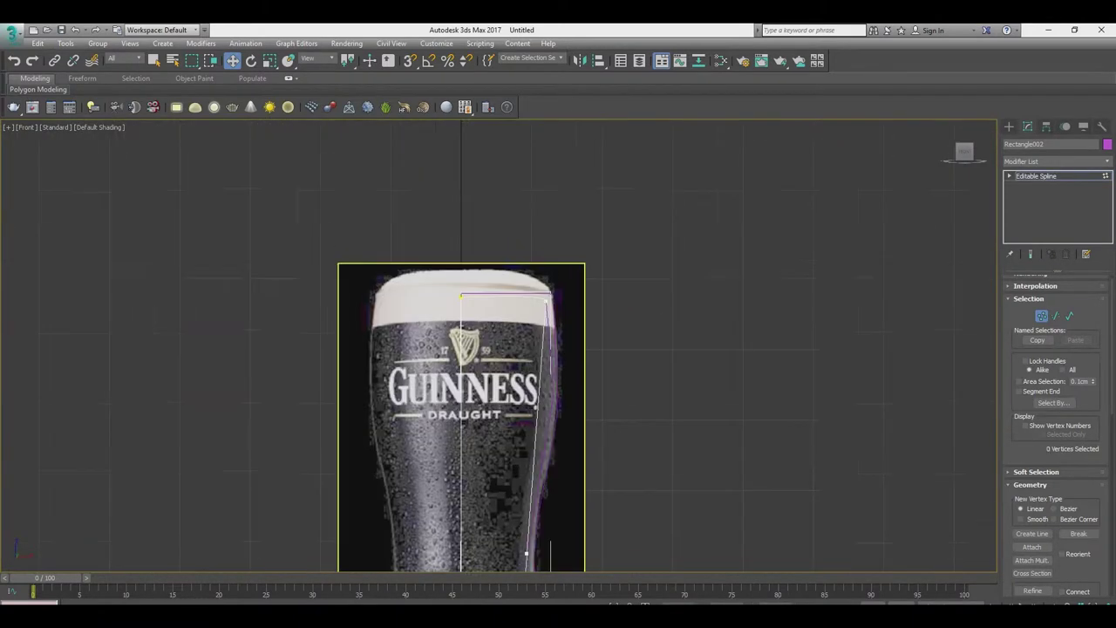
{"action": "scroll", "coordinate": [498, 279], "scroll_direction": "up", "scroll_amount": 4}
Adjust Rectangle002's top-left and top-right corner vertices so its rim sits inside Rectangle001.
{"action": "left_click", "coordinate": [436, 272]}
{"action": "middle_click_drag", "start_coordinate": [436, 272], "coordinate": [451, 361]}
{"action": "left_click", "coordinate": [621, 367]}
{"action": "scroll", "coordinate": [620, 367], "scroll_direction": "up", "scroll_amount": 2}
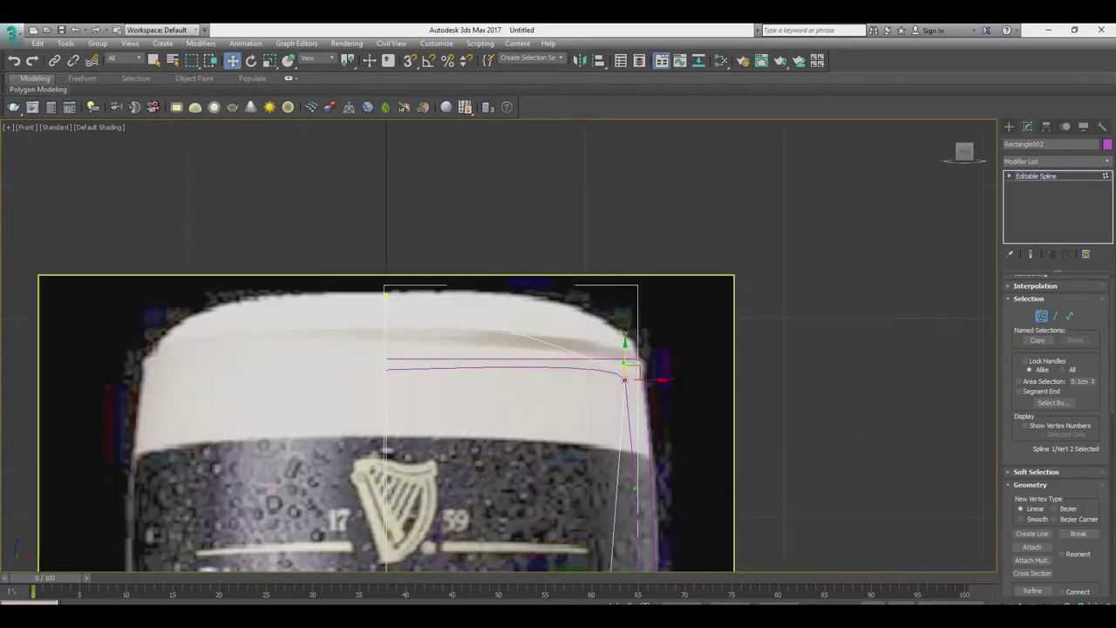
{"action": "scroll", "coordinate": [596, 273], "scroll_direction": "down", "scroll_amount": 4}
{"action": "middle_click_drag", "start_coordinate": [596, 273], "coordinate": [581, 209]}
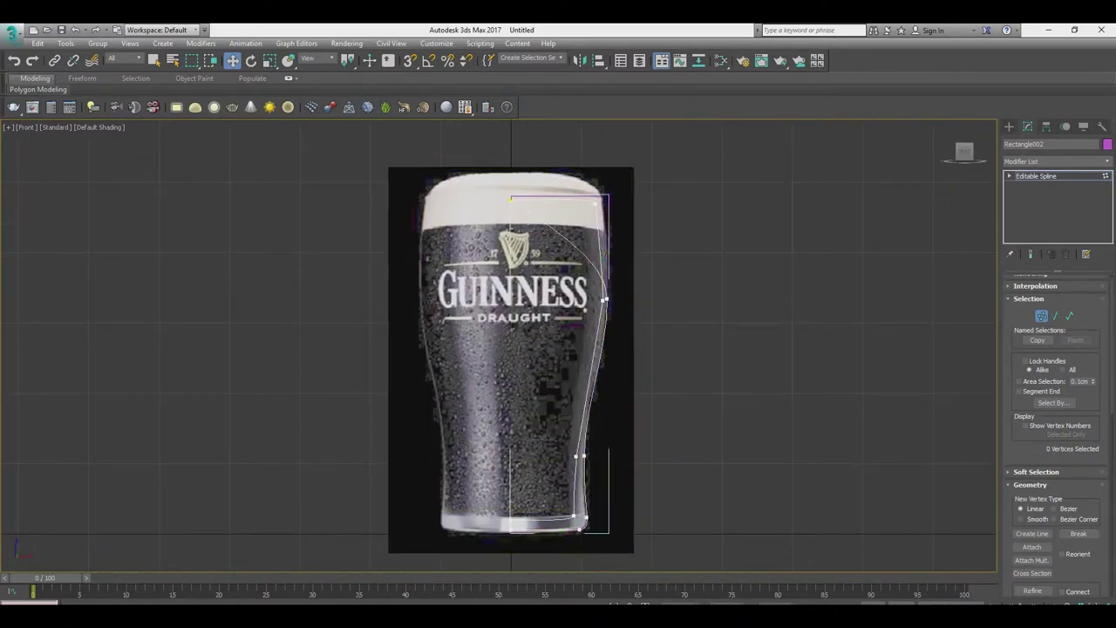
{"action": "scroll", "coordinate": [605, 329], "scroll_direction": "up", "scroll_amount": 2}
{"action": "middle_click_drag", "start_coordinate": [588, 523], "coordinate": [567, 320]}
{"action": "scroll", "coordinate": [567, 410], "scroll_direction": "down", "scroll_amount": 3}
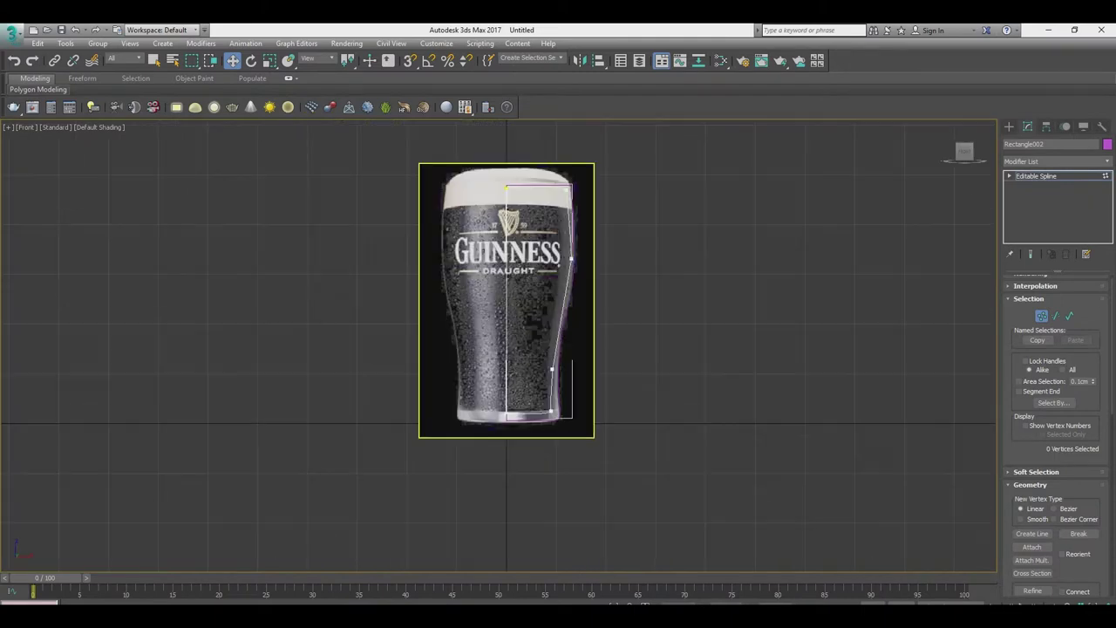
{"action": "scroll", "coordinate": [488, 261], "scroll_direction": "up", "scroll_amount": 3}
{"action": "left_click", "coordinate": [459, 268]}
{"action": "scroll", "coordinate": [501, 237], "scroll_direction": "up", "scroll_amount": 4}
{"action": "left_click", "coordinate": [675, 289]}
{"action": "scroll", "coordinate": [675, 292], "scroll_direction": "up", "scroll_amount": 2}
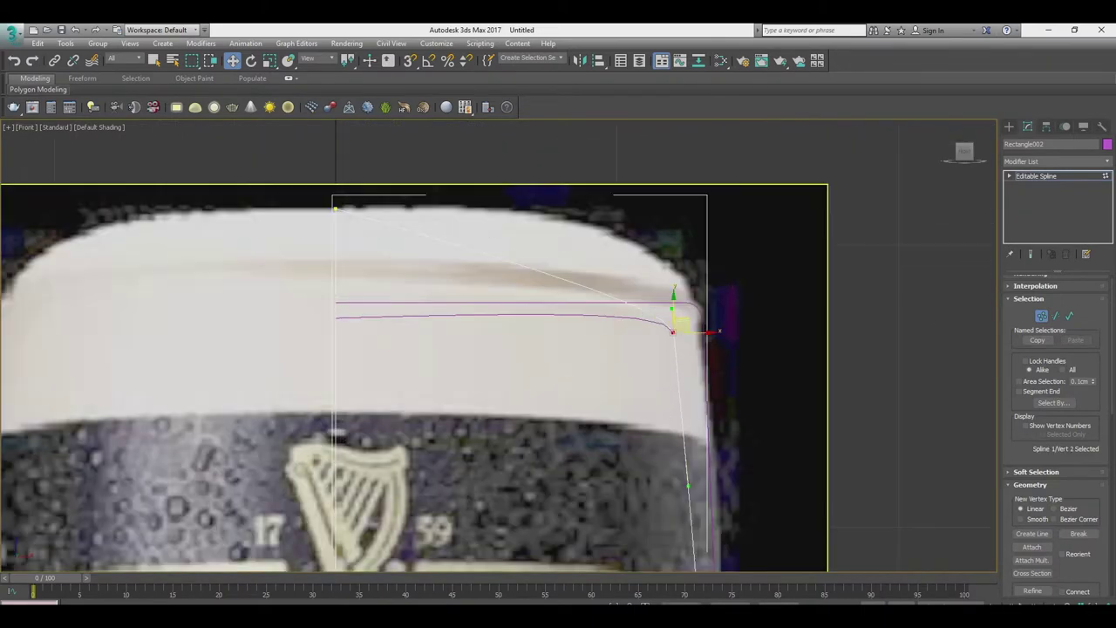
{"action": "scroll", "coordinate": [608, 264], "scroll_direction": "down", "scroll_amount": 3}
{"action": "scroll", "coordinate": [608, 264], "scroll_direction": "down", "scroll_amount": 4}
Exit vertex editing, switch to Perspective and move Plane001 to the left.
{"action": "left_click", "coordinate": [1036, 176]}
{"action": "middle_click_drag", "start_coordinate": [566, 349], "coordinate": [502, 349]}
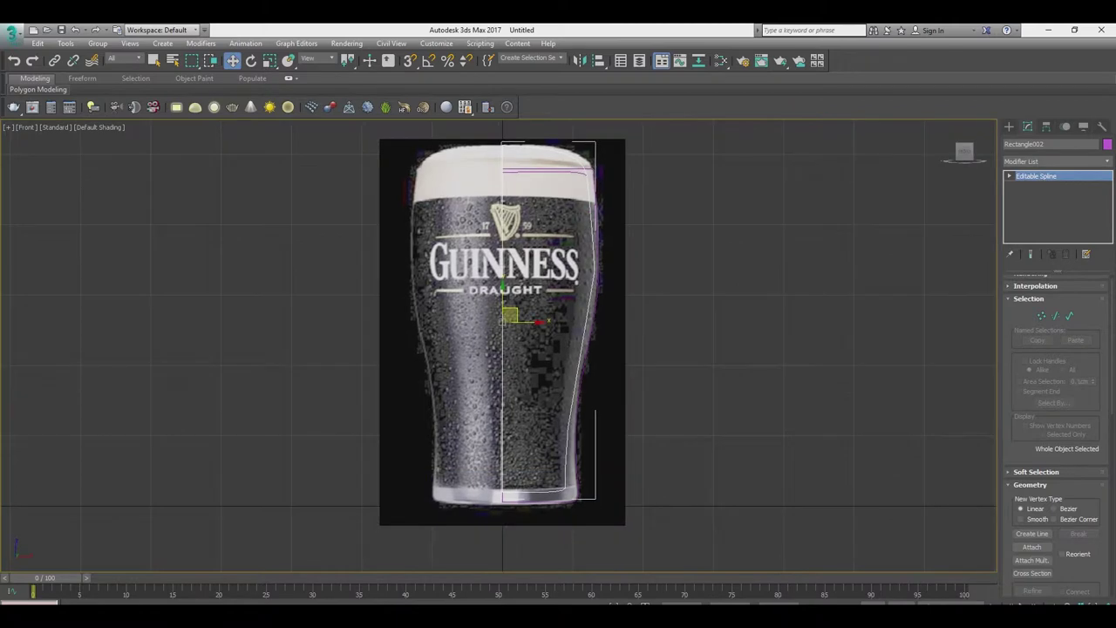
{"action": "key", "text": "p"}
{"action": "left_click", "coordinate": [462, 393]}
{"action": "left_click_drag", "start_coordinate": [463, 392], "coordinate": [295, 302]}
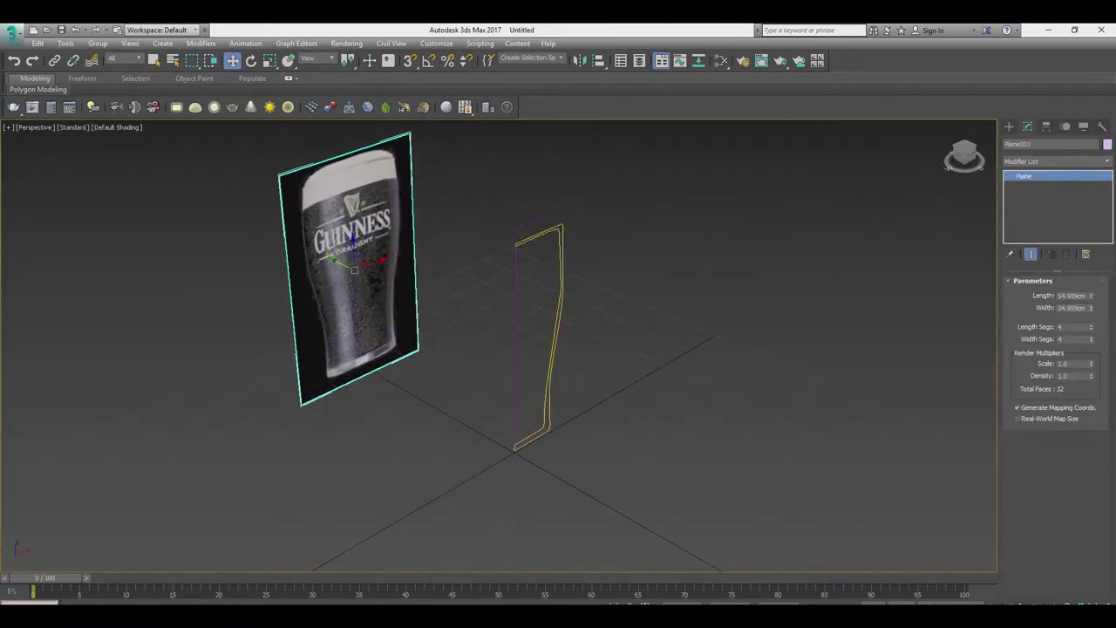
Select the reference plane Plane001 and hide it.
{"action": "left_click", "coordinate": [540, 349]}
{"action": "scroll", "coordinate": [541, 348], "scroll_direction": "up", "scroll_amount": 3}
{"action": "left_click", "coordinate": [218, 332]}
{"action": "left_click", "coordinate": [523, 349]}
Round the profile's top-right rim vertex by adjusting its Bezier handles in the maximized Front view.
{"action": "key", "text": "alt+w"}
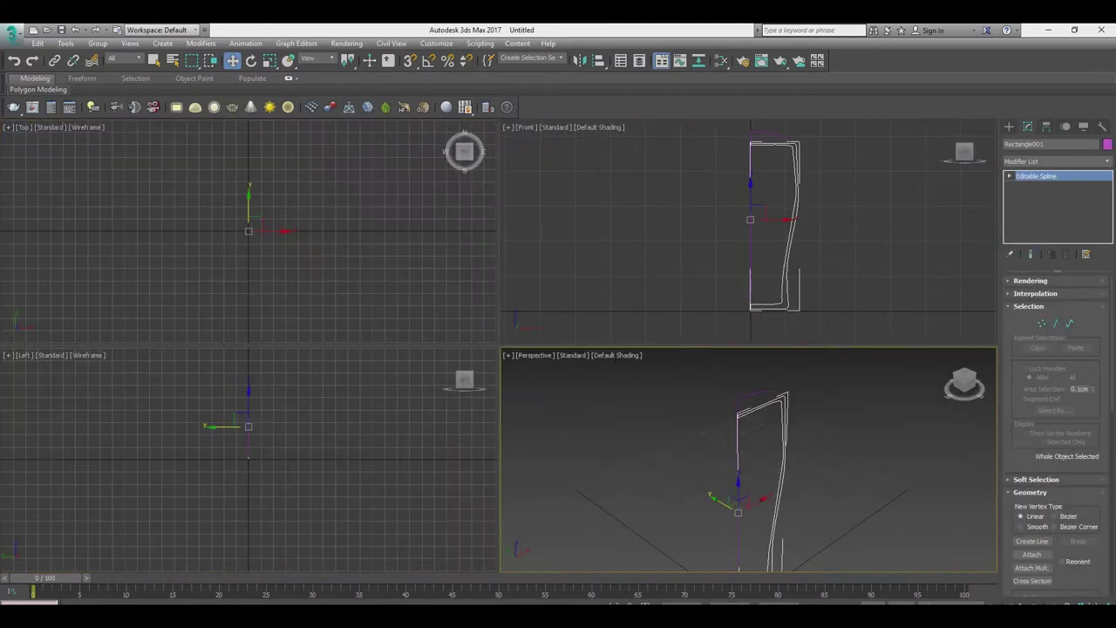
{"action": "key", "text": "alt+w"}
{"action": "key", "text": "1"}
{"action": "scroll", "coordinate": [567, 188], "scroll_direction": "up", "scroll_amount": 5}
{"action": "mouse_move", "coordinate": [567, 262]}
{"action": "middle_mouse_down"}
{"action": "mouse_move", "coordinate": [717, 195]}
{"action": "mouse_move", "coordinate": [548, 174]}
{"action": "middle_mouse_up"}
{"action": "left_click", "coordinate": [650, 251]}
{"action": "scroll", "coordinate": [650, 252], "scroll_direction": "up", "scroll_amount": 1}
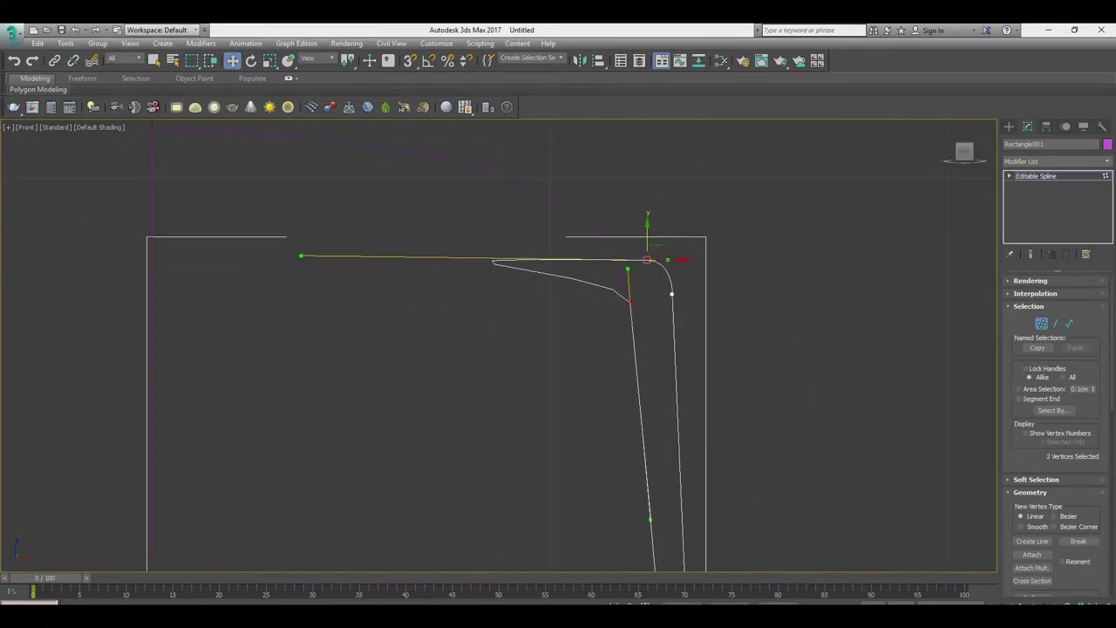
{"action": "left_click_drag", "start_coordinate": [300, 260], "coordinate": [518, 260]}
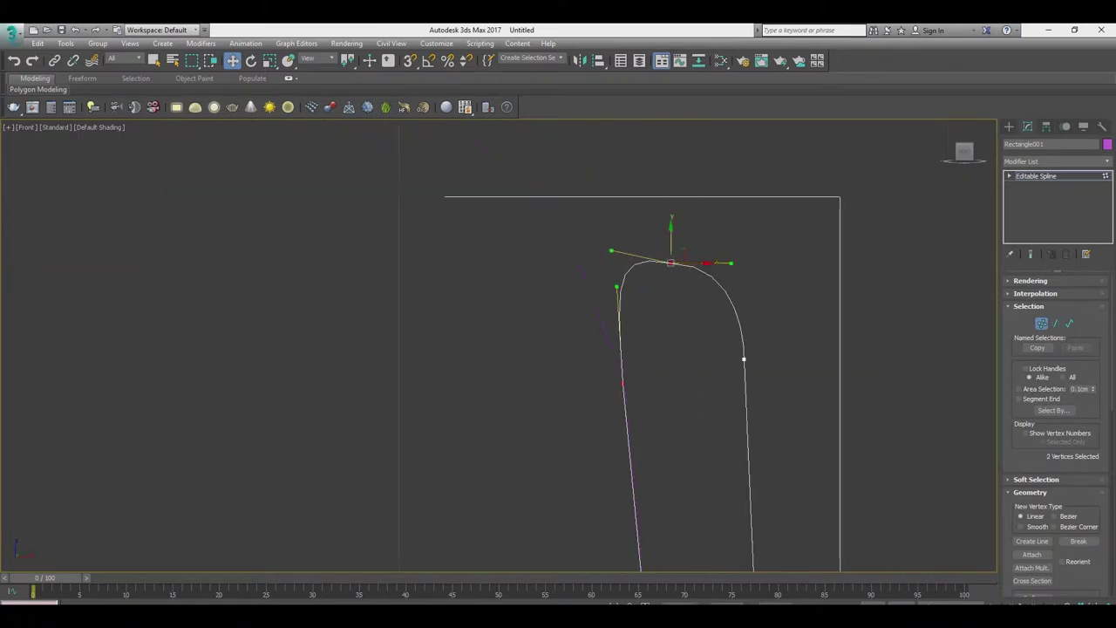
{"action": "left_click_drag", "start_coordinate": [612, 252], "coordinate": [616, 276]}
{"action": "scroll", "coordinate": [611, 349], "scroll_direction": "down", "scroll_amount": 3}
{"action": "key", "text": "alt+w"}
{"action": "key", "text": "alt+w"}
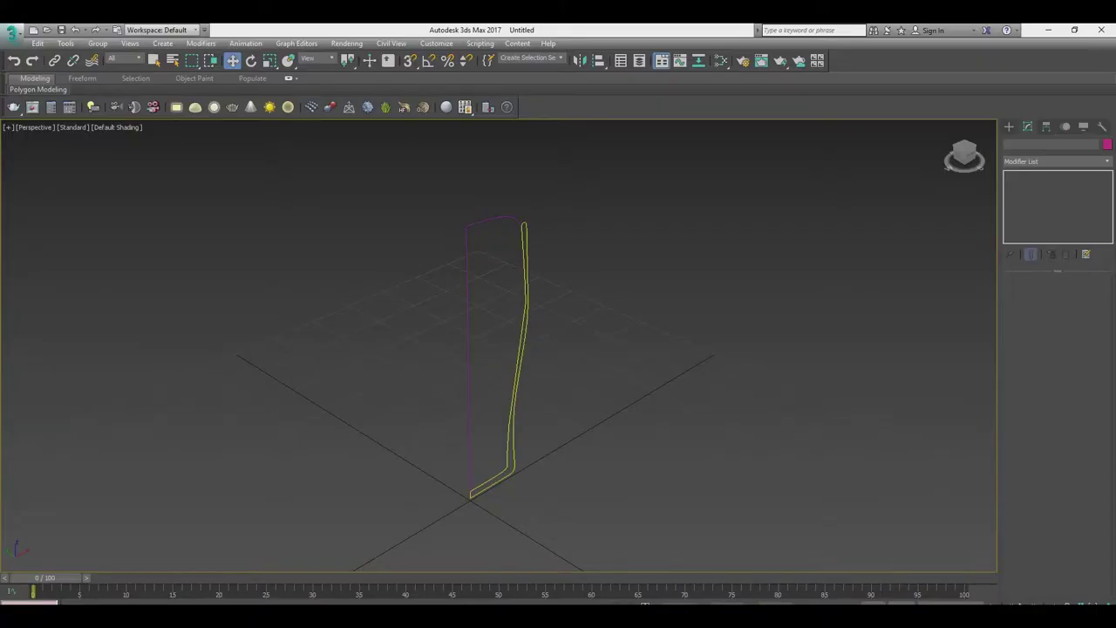
Apply a Lathe modifier to the profile spline, redoing it so the cup is capped.
{"action": "left_click", "coordinate": [1058, 162]}
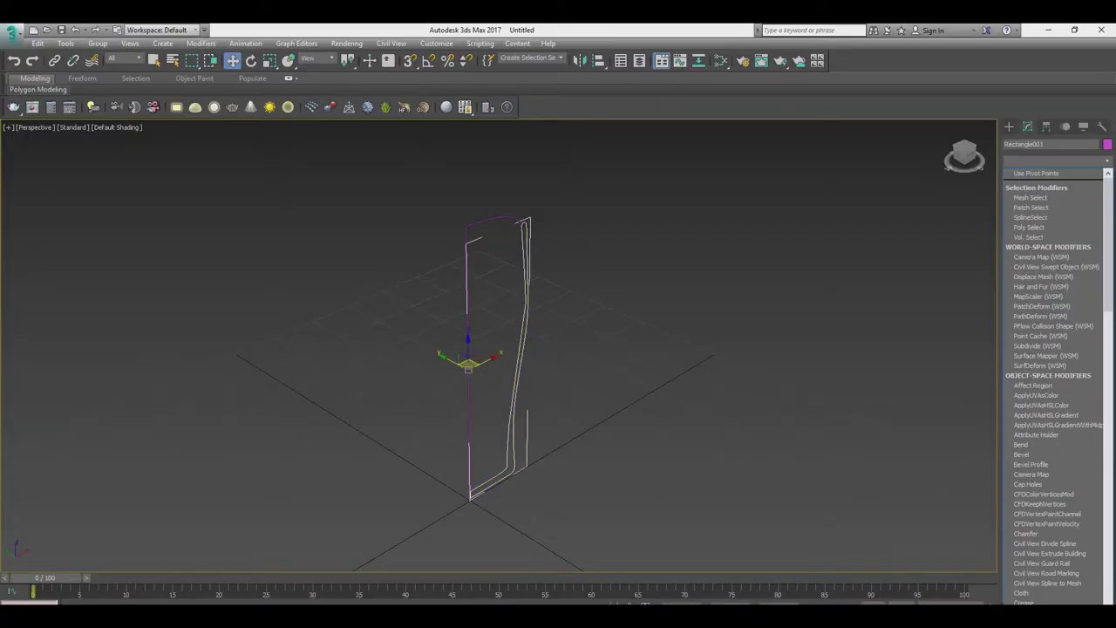
{"action": "left_click", "coordinate": [1047, 209]}
{"action": "left_click", "coordinate": [1066, 253]}
{"action": "left_click", "coordinate": [1057, 161]}
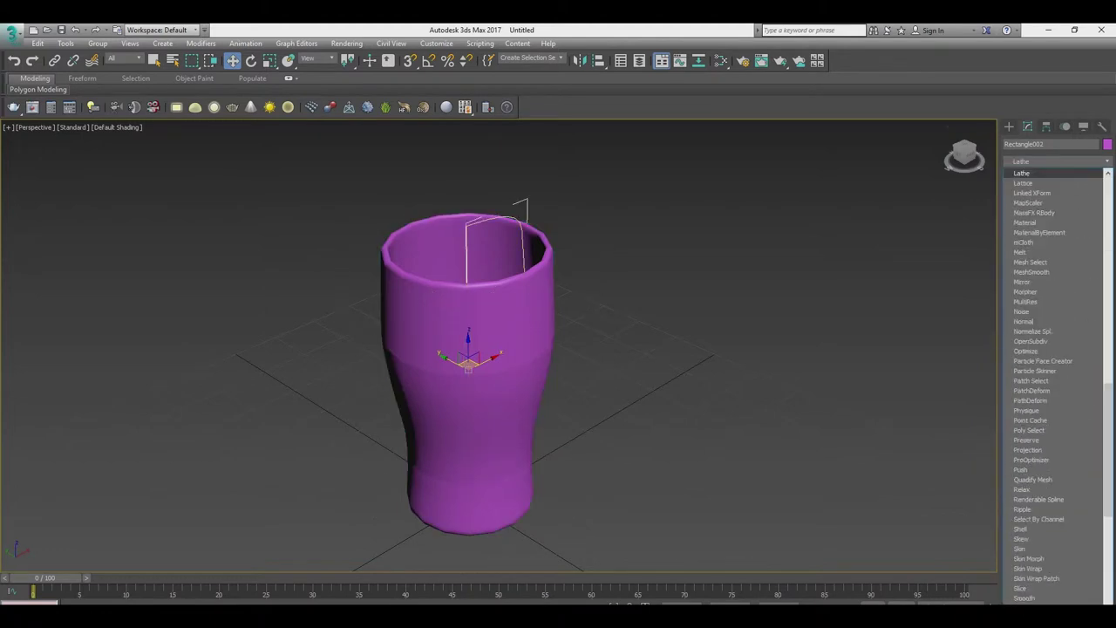
{"action": "left_click", "coordinate": [1047, 209]}
Set the outer glass's object colour to cyan.
{"action": "left_click", "coordinate": [1108, 144]}
{"action": "left_click", "coordinate": [579, 308]}
{"action": "left_click", "coordinate": [619, 392]}
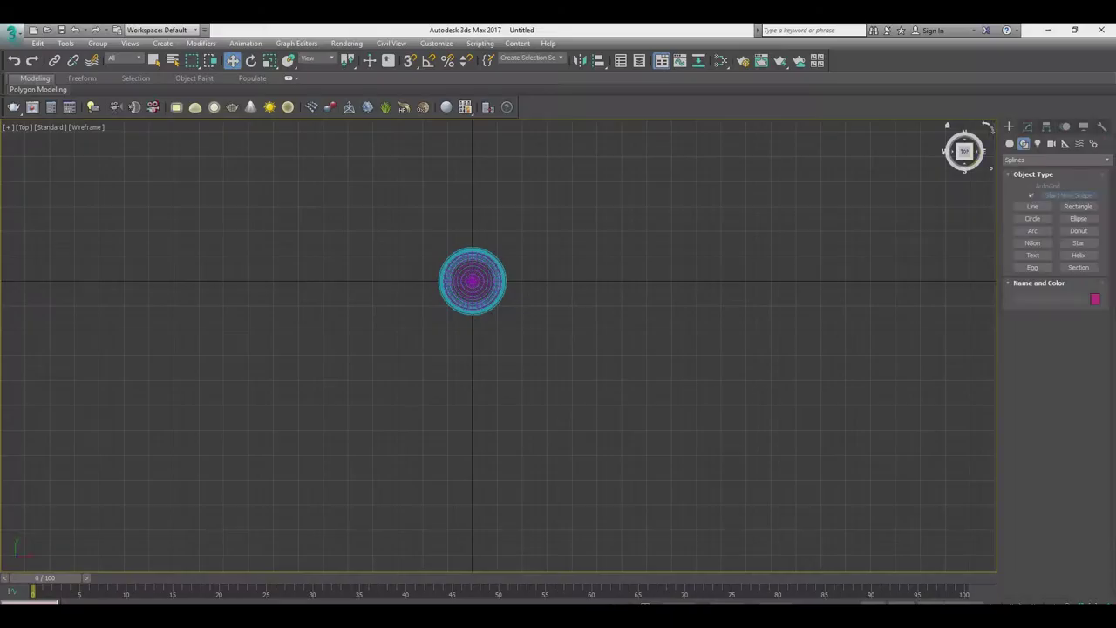
Draw a rectangle around the glass with Length 75, Width 130 and Corner Radius 2.
{"action": "left_click_drag", "start_coordinate": [357, 239], "coordinate": [689, 424]}
{"action": "key", "text": "w"}
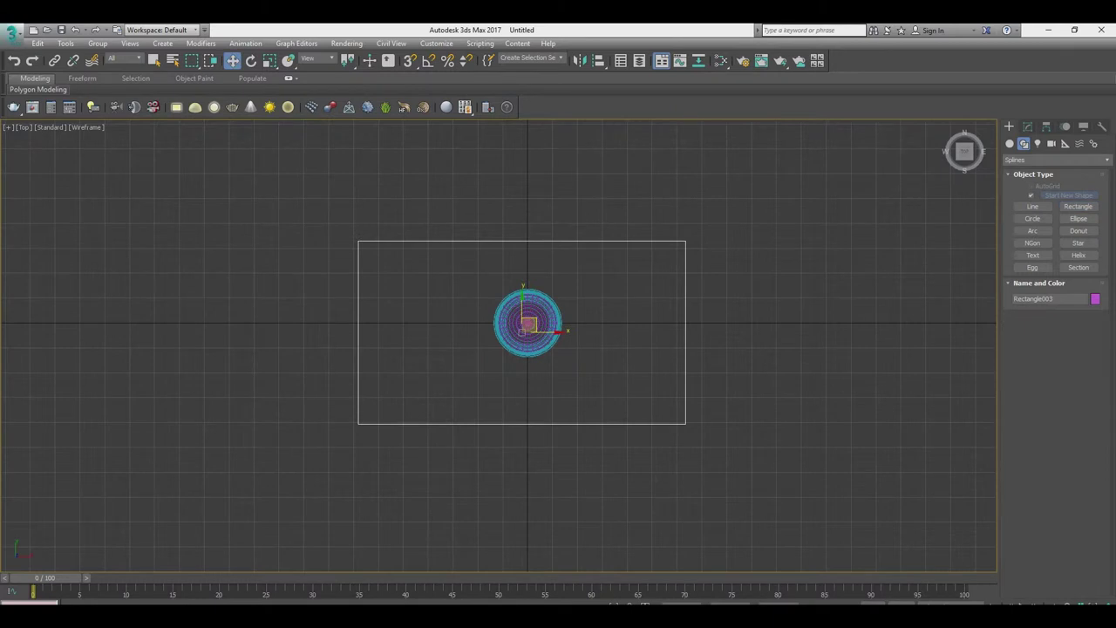
{"action": "right_click", "coordinate": [586, 316]}
{"action": "left_click", "coordinate": [600, 321]}
{"action": "scroll", "coordinate": [601, 317], "scroll_direction": "up", "scroll_amount": 3}
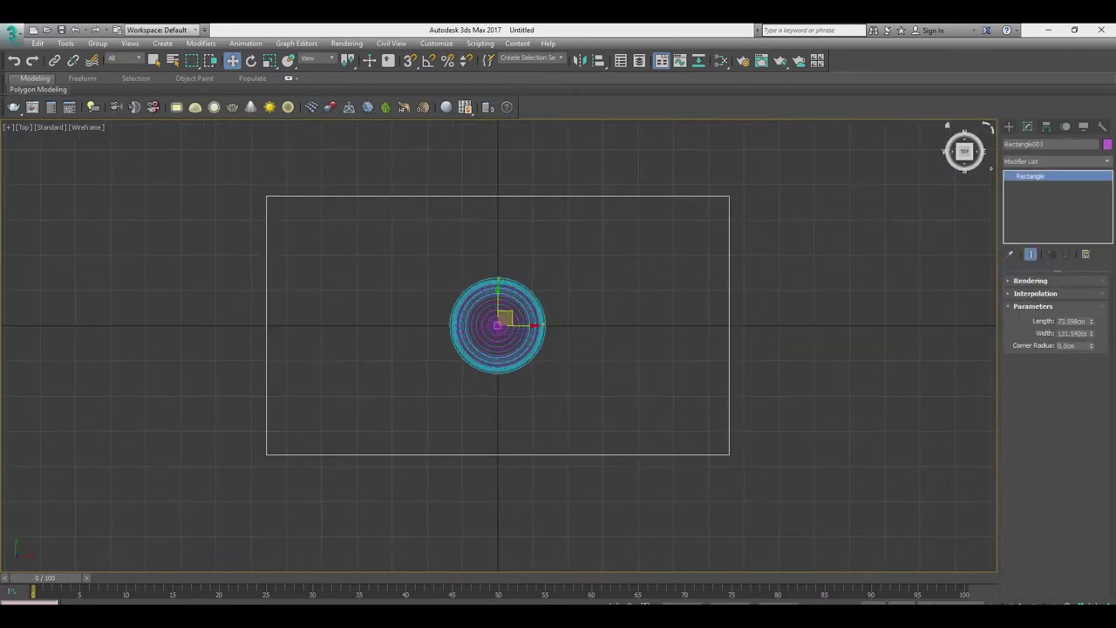
{"action": "type", "text": "75"}
{"action": "key", "text": "Return"}
{"action": "key", "text": "Tab"}
{"action": "type", "text": "2"}
{"action": "key", "text": "Return"}
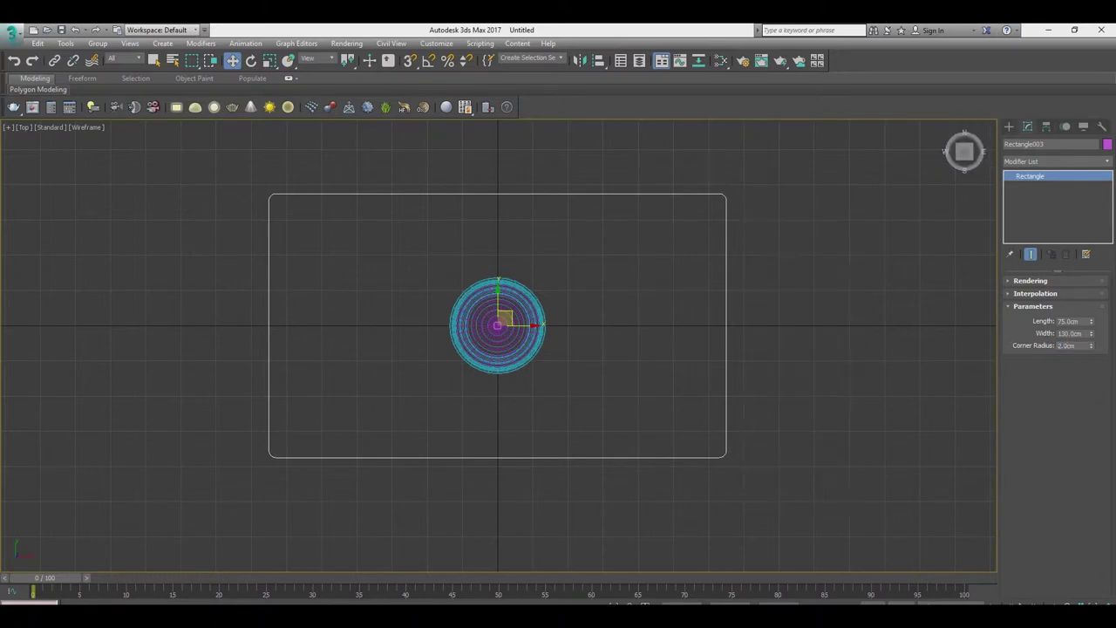
Clone it into a strip with Width 110, Length 4, Corner Radius 0.5, and move it down.
{"action": "middle_click_drag", "start_coordinate": [785, 349], "coordinate": [799, 366]}
{"action": "key", "text": "ctrl+v"}
{"action": "key", "text": "Return"}
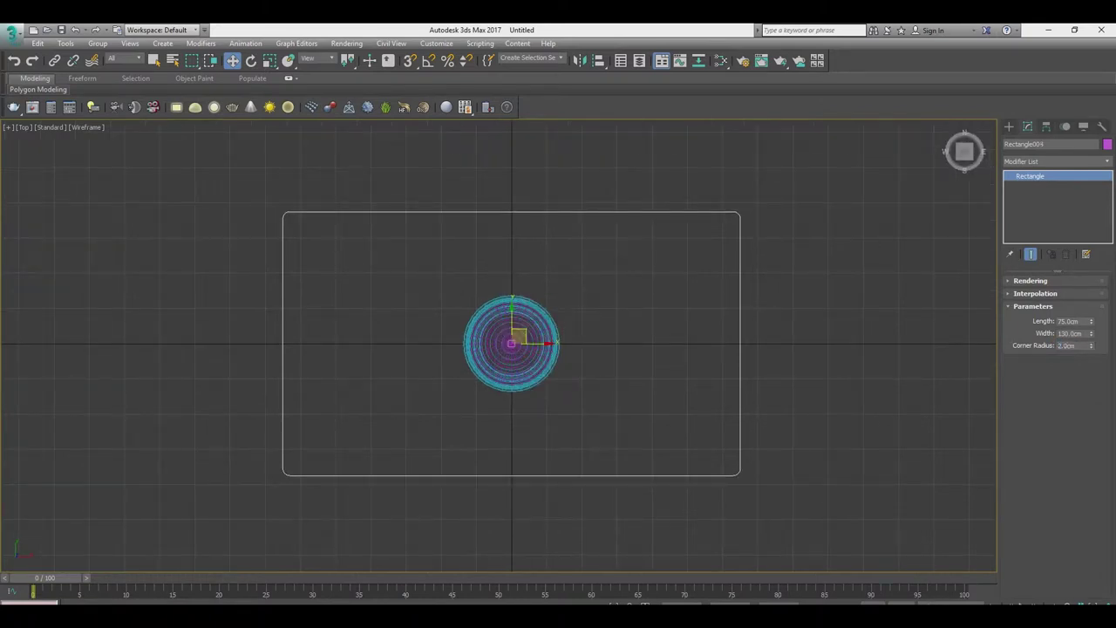
{"action": "type", "text": "110"}
{"action": "key", "text": "Return"}
{"action": "key", "text": "shift+Tab"}
{"action": "type", "text": "6"}
{"action": "key", "text": "Return"}
{"action": "key", "text": "Tab"}
{"action": "key", "text": "Tab"}
{"action": "type", "text": "0.5"}
{"action": "key", "text": "Return"}
{"action": "right_click", "coordinate": [511, 349]}
{"action": "left_click_drag", "start_coordinate": [512, 349], "coordinate": [511, 448]}
Array the strip into 8 copies along Y using the Array dialog preview.
{"action": "left_click", "coordinate": [66, 42]}
{"action": "left_click", "coordinate": [87, 265]}
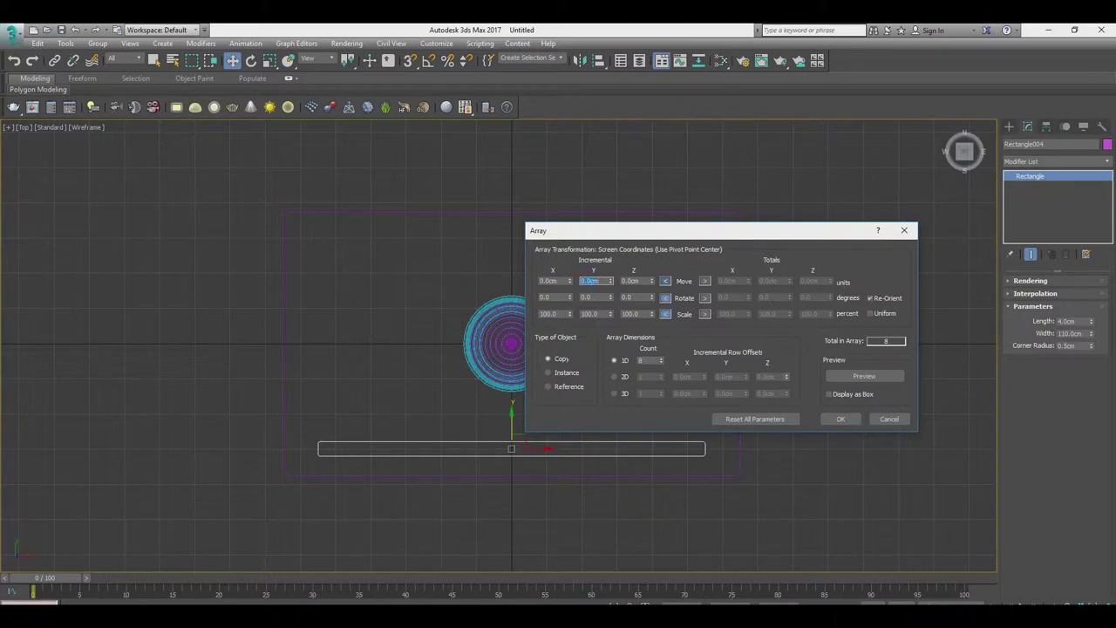
{"action": "left_click", "coordinate": [865, 375]}
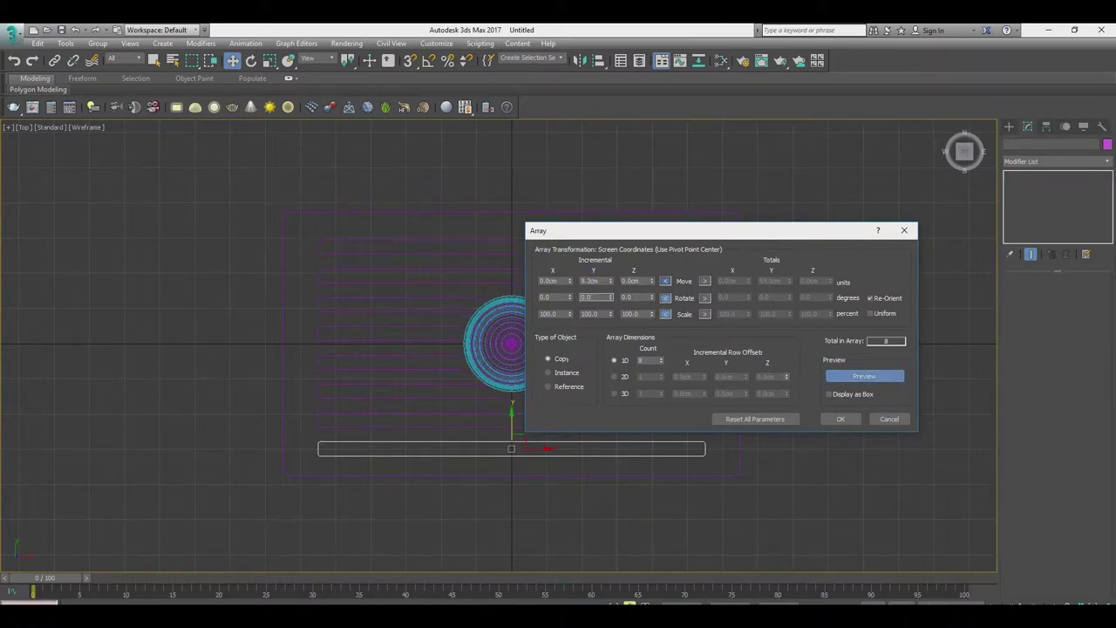
{"action": "left_click", "coordinate": [841, 419]}
Group the strips, nudge the group up, and open the group for editing.
{"action": "left_click", "coordinate": [98, 42]}
{"action": "left_click", "coordinate": [104, 55]}
{"action": "key", "text": "Return"}
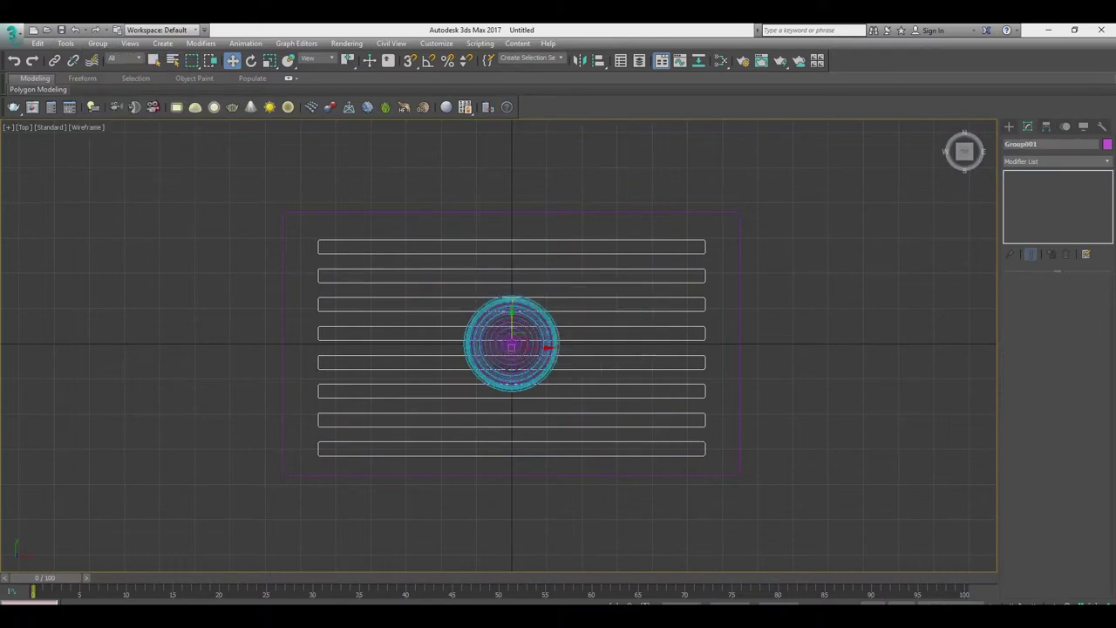
{"action": "right_click", "coordinate": [696, 375]}
{"action": "left_click_drag", "start_coordinate": [511, 444], "coordinate": [511, 439]}
{"action": "left_click", "coordinate": [98, 42]}
{"action": "left_click", "coordinate": [110, 86]}
Convert the outer rectangle to an Editable Spline and attach the inner strips to it.
{"action": "left_click", "coordinate": [511, 476]}
{"action": "right_click", "coordinate": [672, 353]}
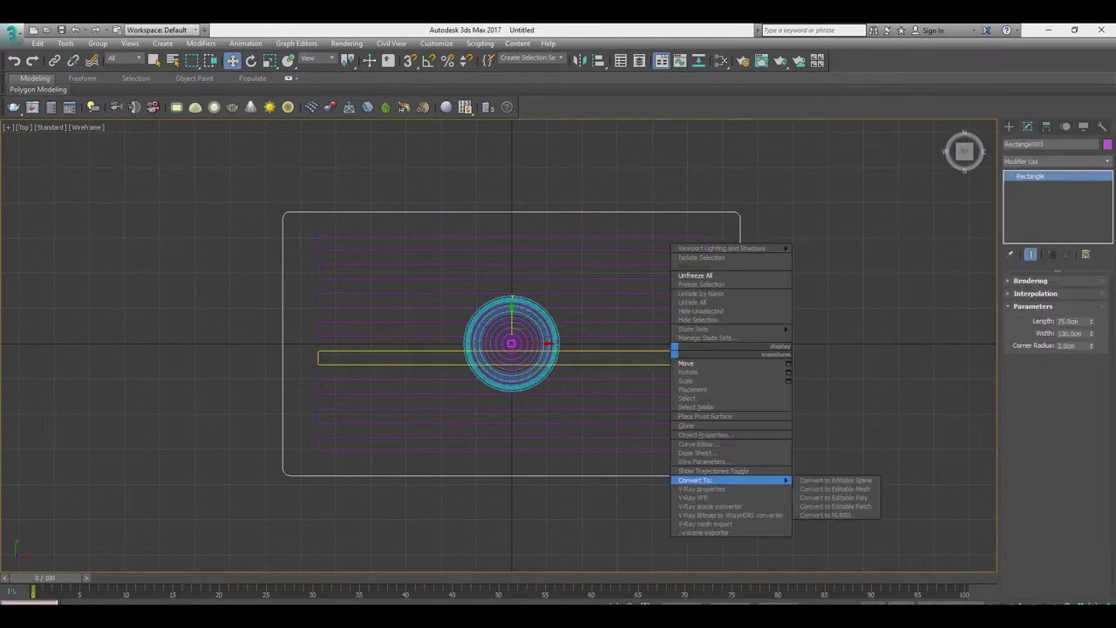
{"action": "left_click", "coordinate": [828, 482]}
{"action": "scroll", "coordinate": [1055, 436], "scroll_direction": "down", "scroll_amount": 5}
{"action": "left_click", "coordinate": [1032, 408]}
{"action": "left_click", "coordinate": [512, 438]}
{"action": "left_click", "coordinate": [512, 410]}
{"action": "left_click", "coordinate": [512, 381]}
{"action": "left_click", "coordinate": [512, 352]}
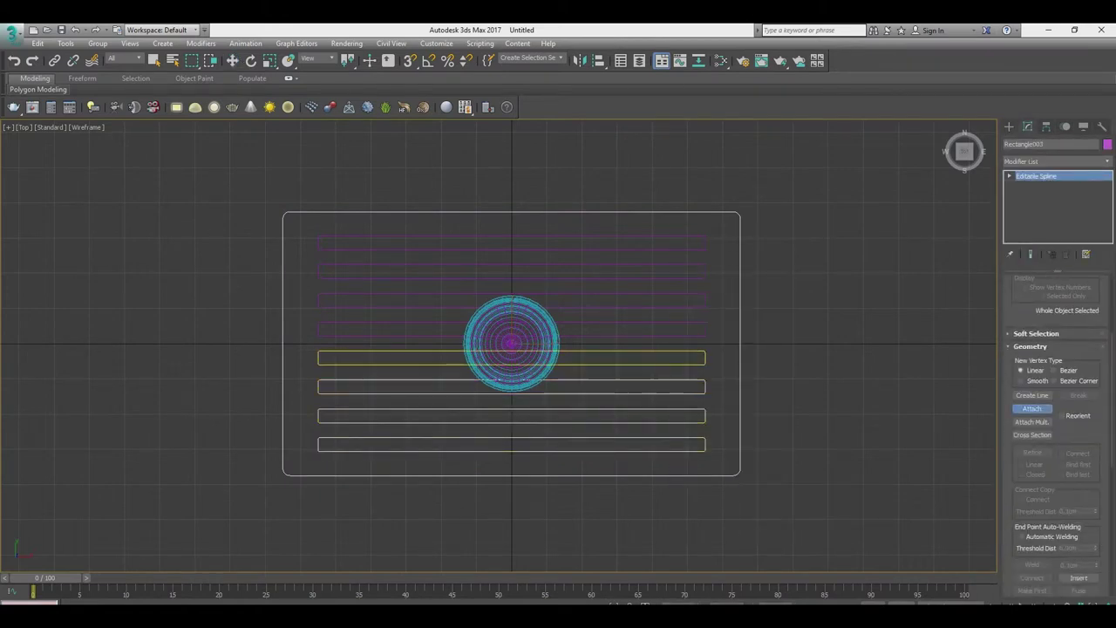
{"action": "left_click", "coordinate": [512, 271]}
{"action": "left_click", "coordinate": [512, 242]}
{"action": "key", "text": "w"}
Add an Extrude modifier with Amount -4 cm to the grill shape.
{"action": "left_click", "coordinate": [1055, 161]}
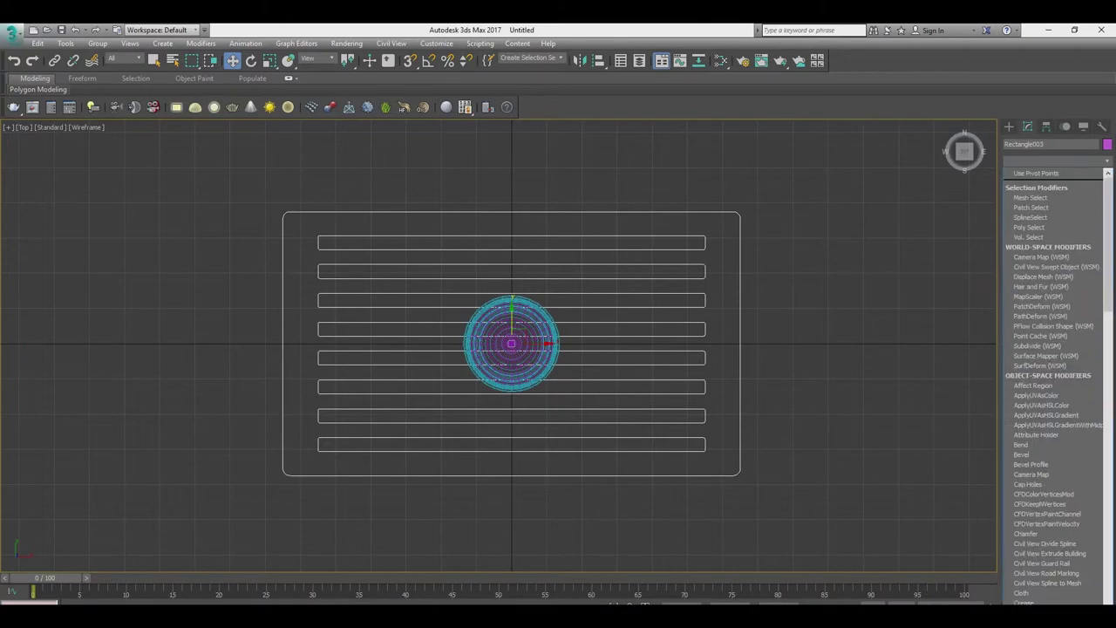
{"action": "left_click", "coordinate": [1025, 223]}
{"action": "type", "text": "-4"}
{"action": "key", "text": "Return"}
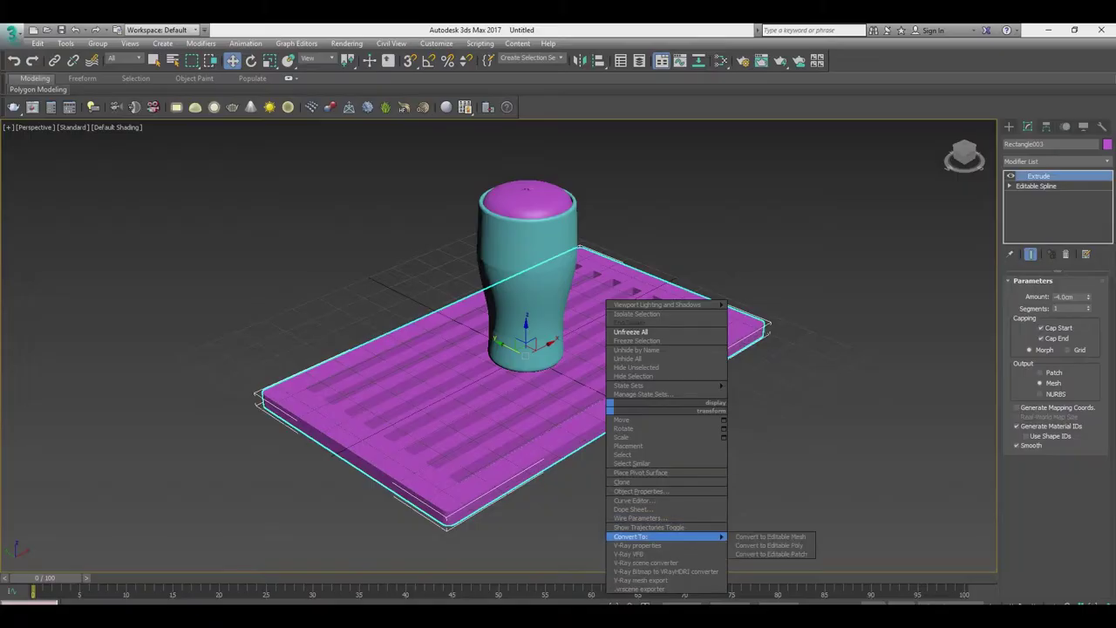
Convert the grill to Editable Poly and select its outer frame edges in Edge mode.
{"action": "left_click", "coordinate": [763, 535]}
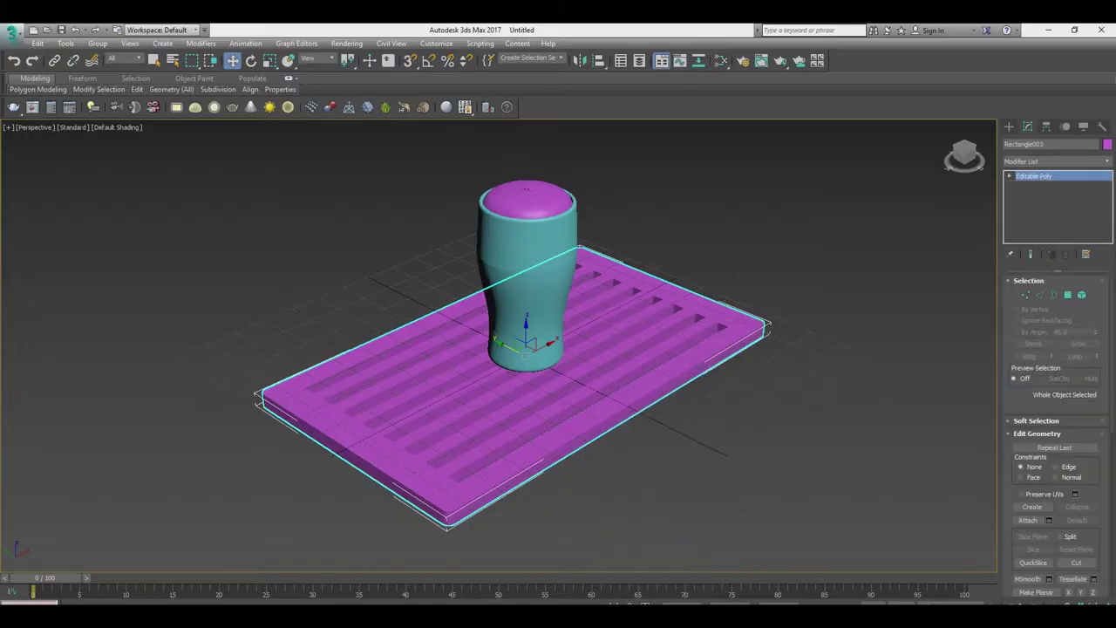
{"action": "left_click", "coordinate": [122, 127]}
{"action": "left_click", "coordinate": [149, 246]}
{"action": "key", "text": "3"}
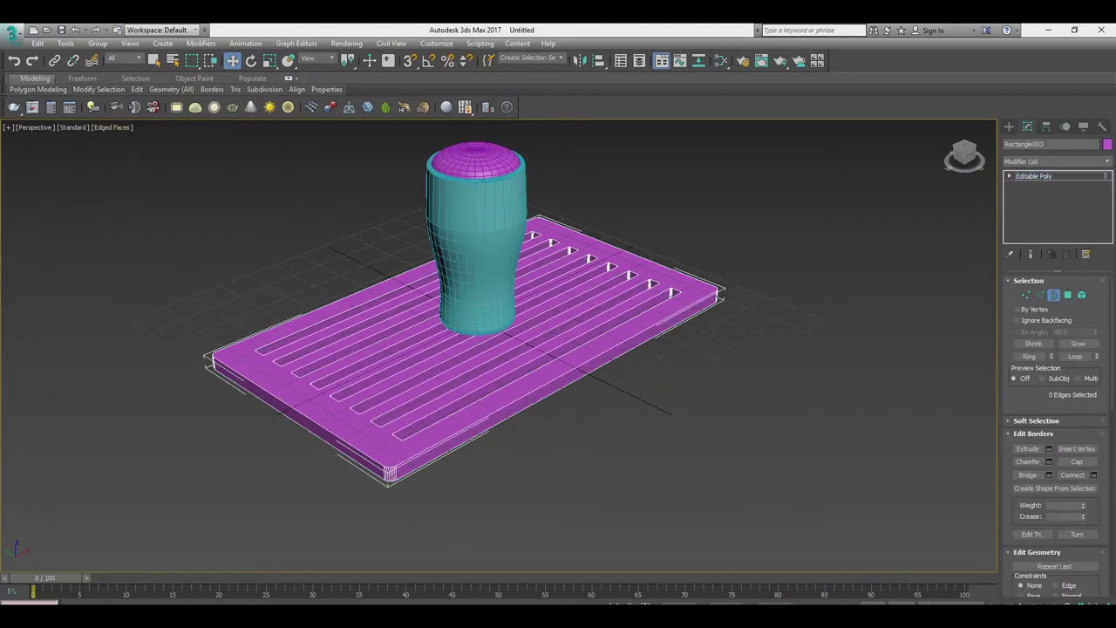
{"action": "key", "text": "alt+w"}
{"action": "key", "text": "alt+w"}
{"action": "key", "text": "2"}
{"action": "left_click", "coordinate": [314, 335]}
{"action": "key", "text": "l"}
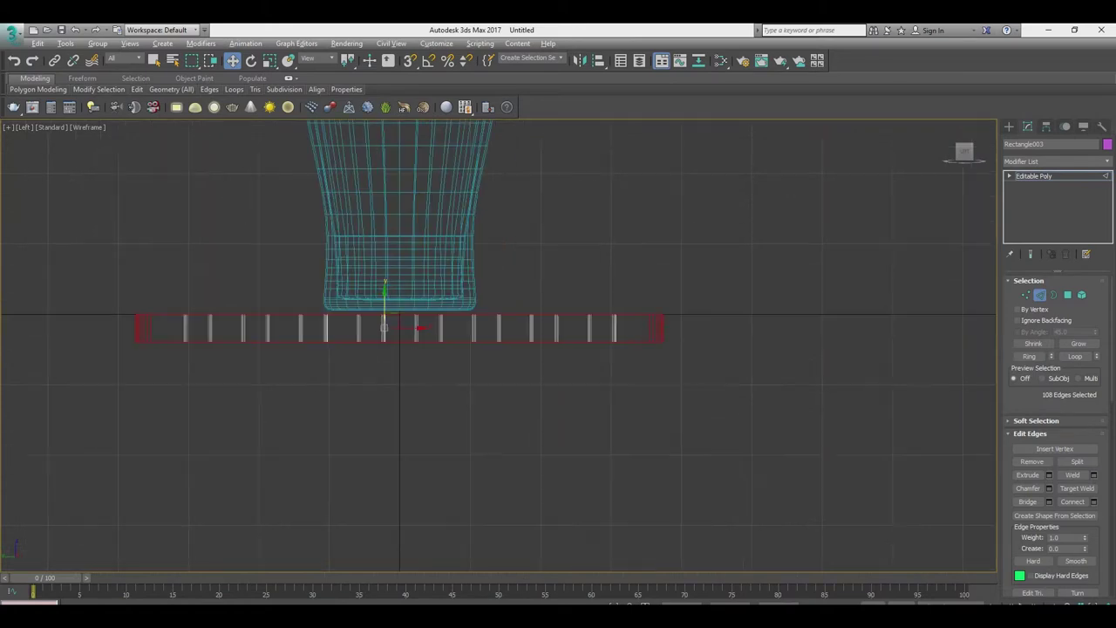
{"action": "key", "text": "alt+w"}
{"action": "key", "text": "alt+w"}
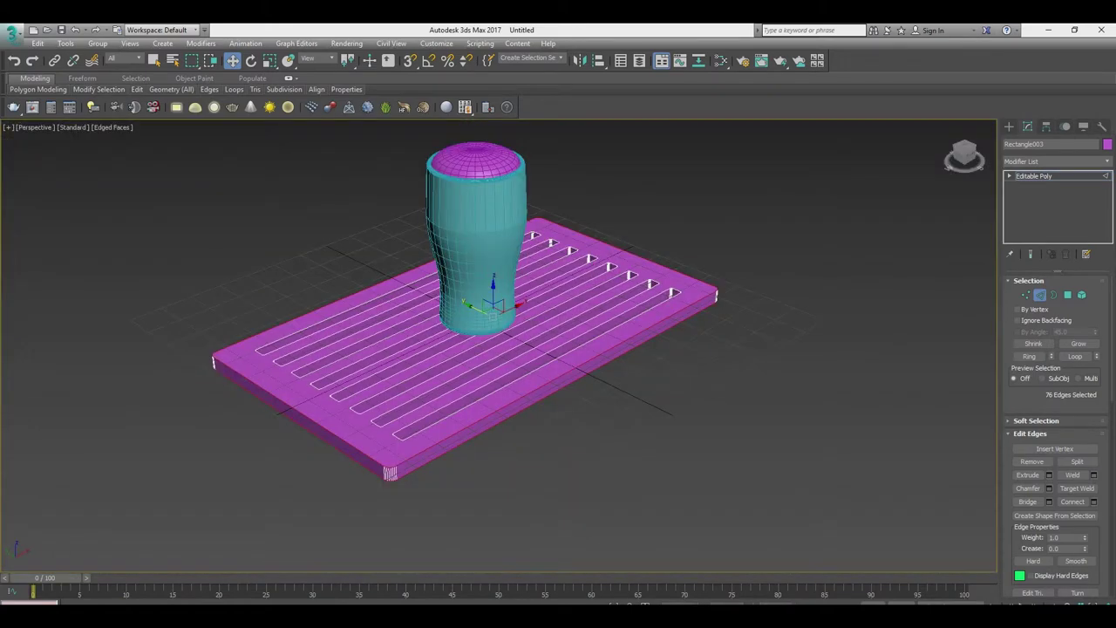
{"action": "scroll", "coordinate": [498, 348], "scroll_direction": "up", "scroll_amount": 3}
Chamfer the selected outer edges 1.0 cm with 3 segments.
{"action": "left_click", "coordinate": [1049, 474]}
{"action": "type", "text": "3"}
{"action": "key", "text": "shift+Tab"}
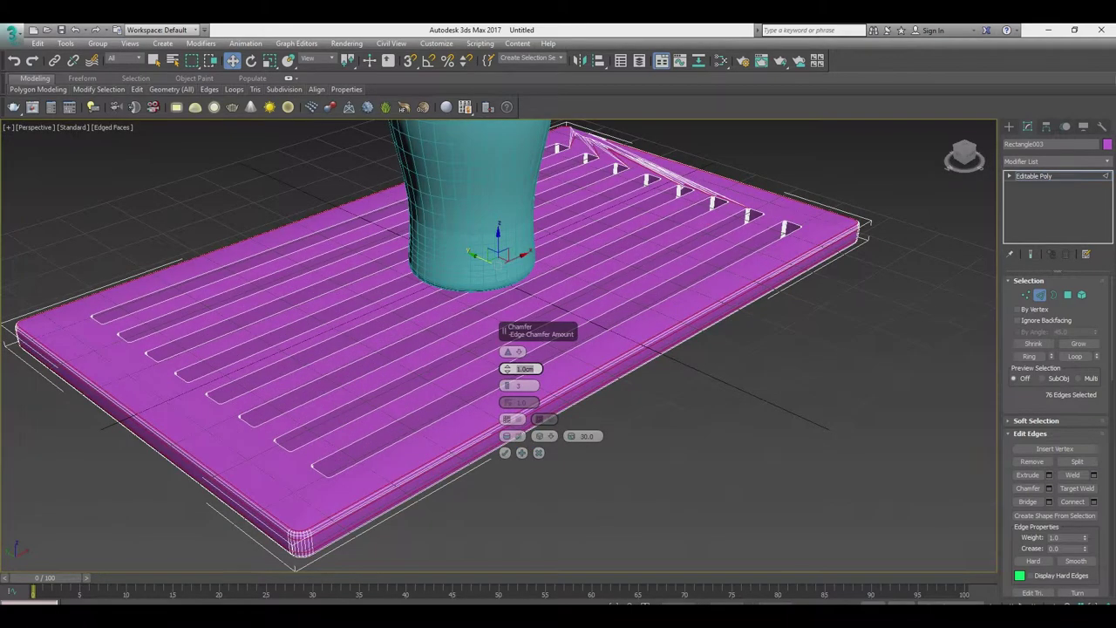
{"action": "scroll", "coordinate": [498, 349], "scroll_direction": "down", "scroll_amount": 5}
{"action": "key", "text": "Return"}
{"action": "key", "text": "2"}
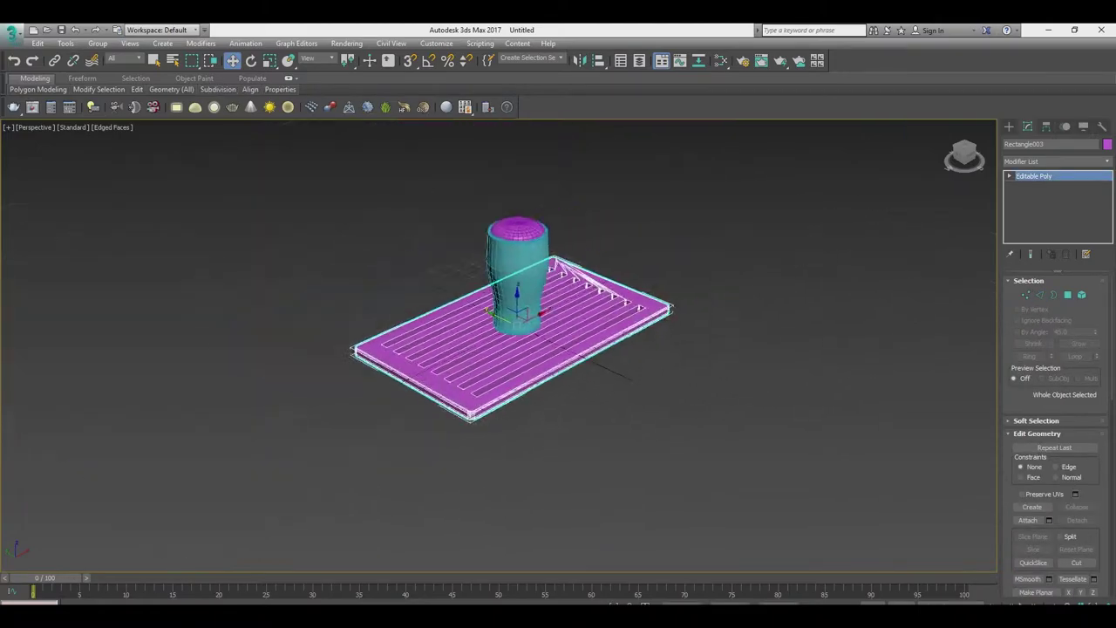
{"action": "key", "text": "alt+w"}
{"action": "key", "text": "alt+w"}
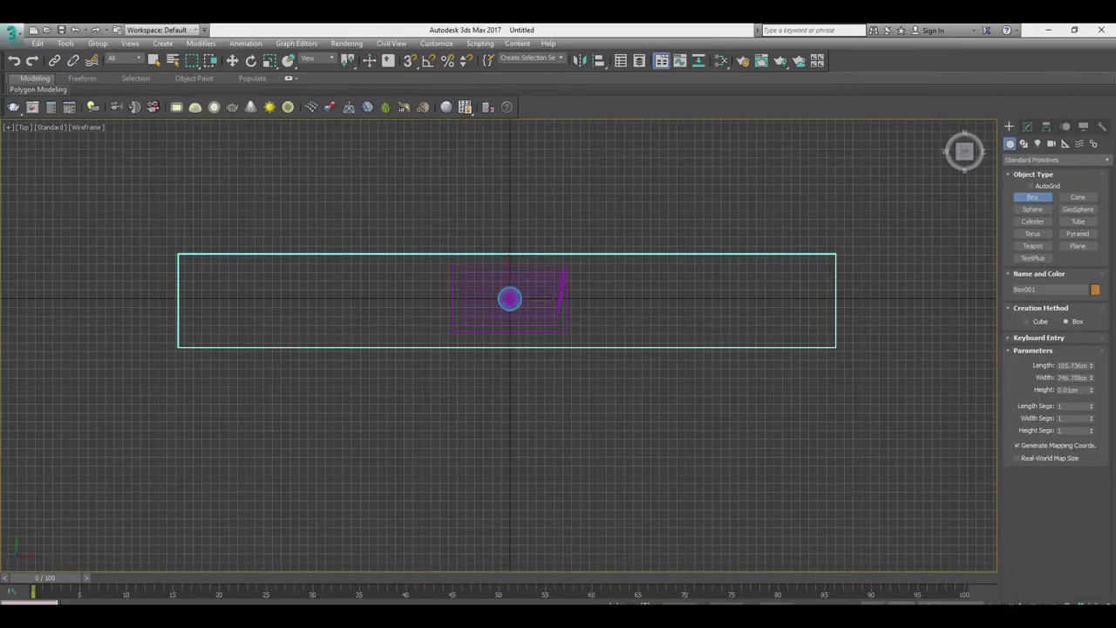
Set the box to width 300, length 100 and height -10 cm.
{"action": "key", "text": "w"}
{"action": "type", "text": "00.0cm"}
{"action": "key", "text": "shift+Tab"}
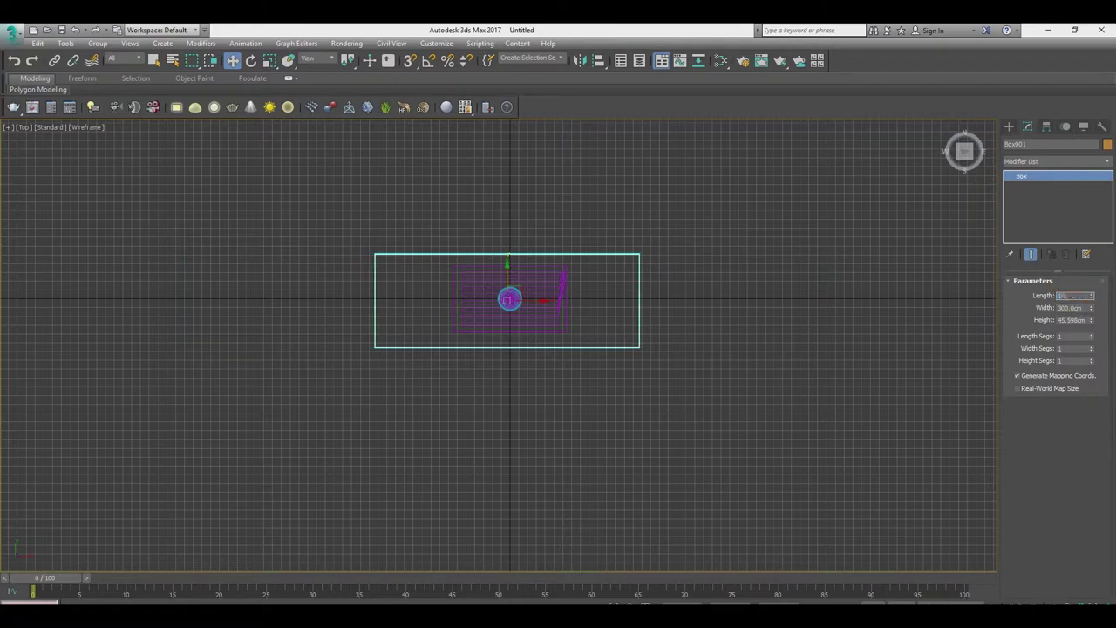
{"action": "type", "text": "100"}
{"action": "key", "text": "Tab"}
{"action": "key", "text": "Tab"}
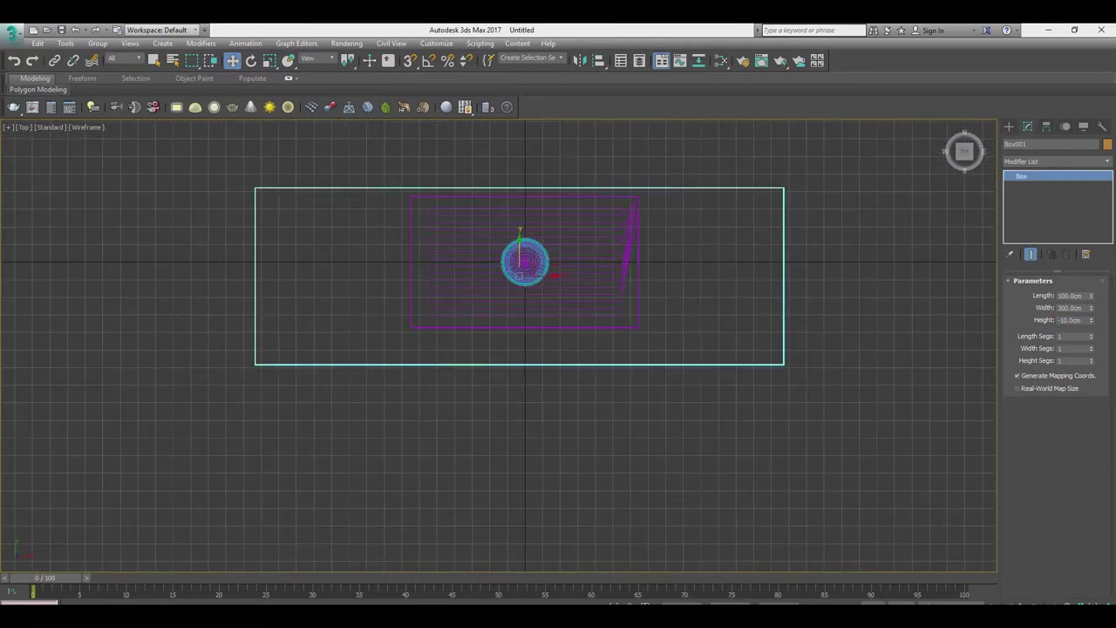
{"action": "key", "text": "alt+w"}
{"action": "key", "text": "alt+w"}
Switch the Front view to wireframe and check the slab under the glass and grill tray.
{"action": "left_click", "coordinate": [100, 128]}
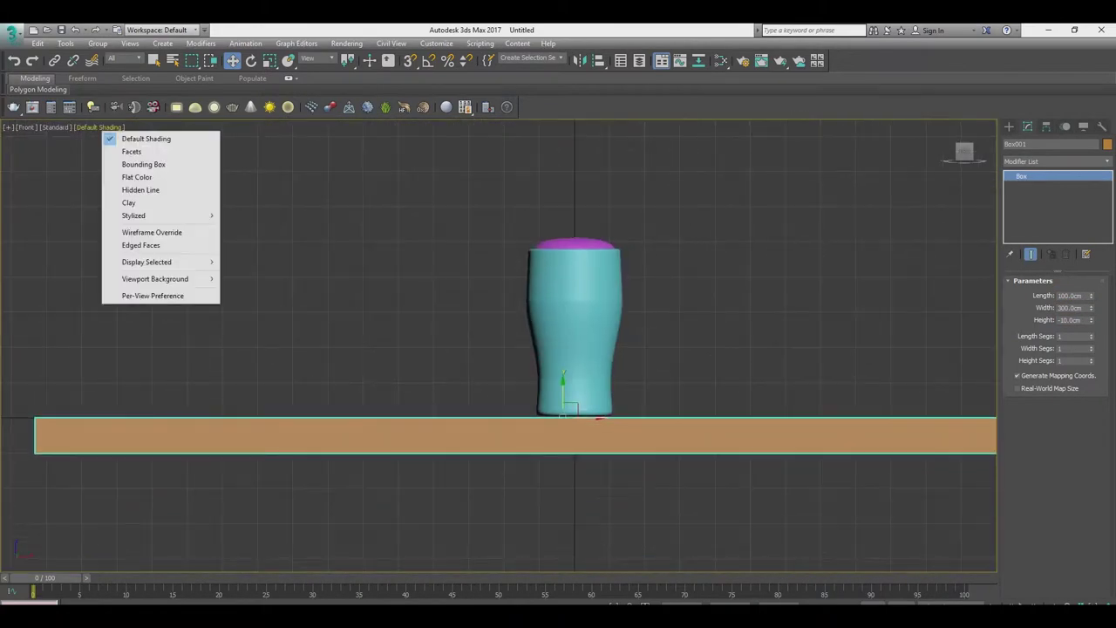
{"action": "left_click", "coordinate": [152, 232]}
{"action": "scroll", "coordinate": [503, 431], "scroll_direction": "up", "scroll_amount": 4}
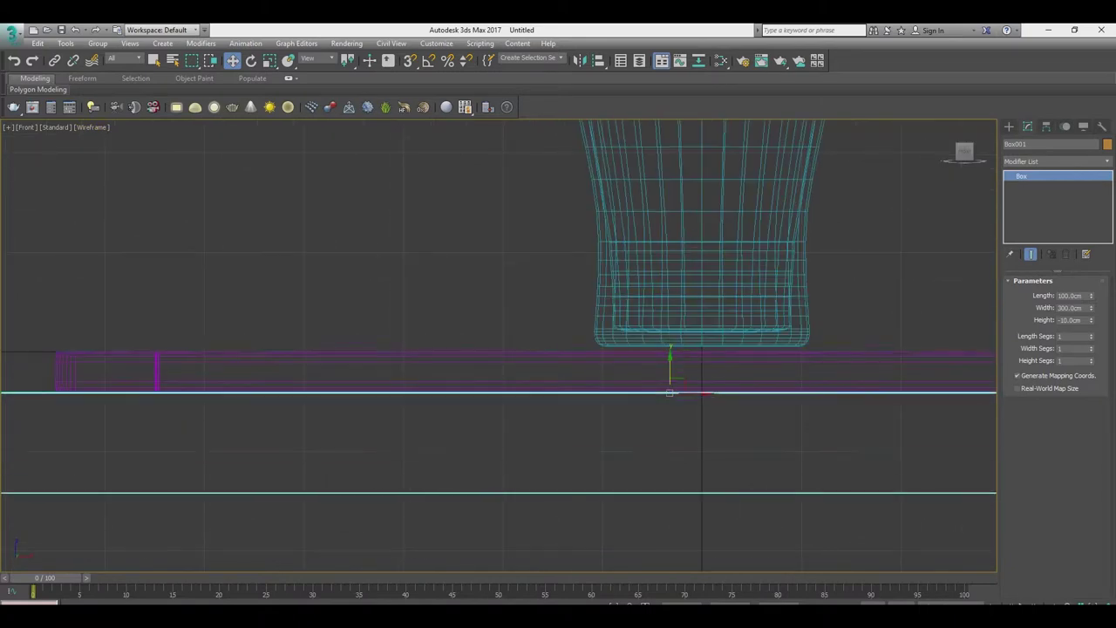
{"action": "left_click", "coordinate": [702, 261]}
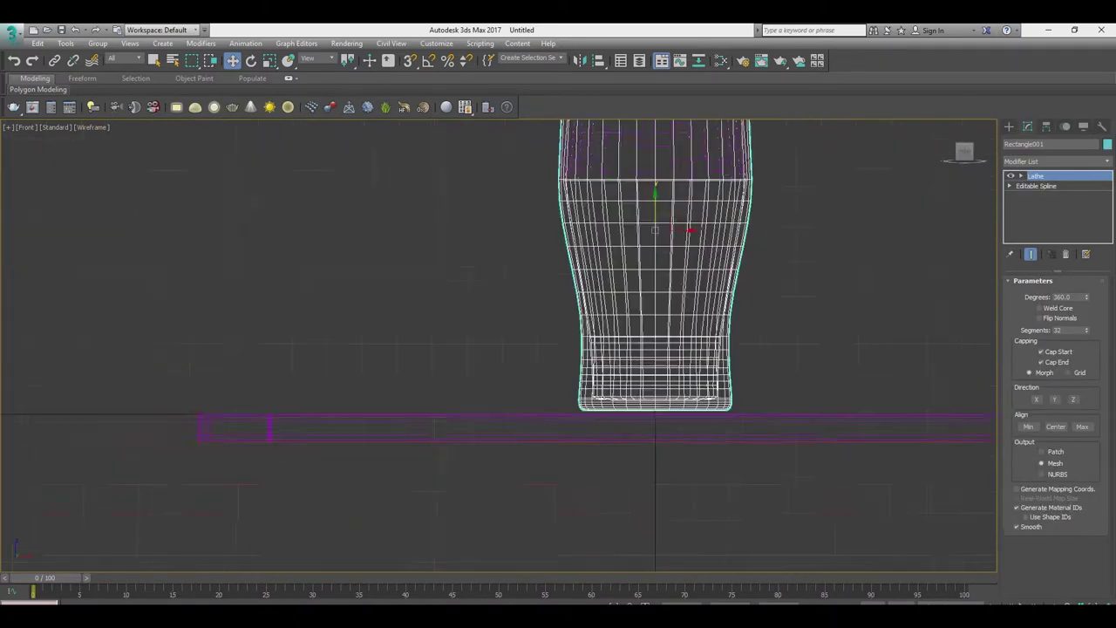
{"action": "middle_click_drag", "start_coordinate": [702, 262], "coordinate": [634, 378]}
{"action": "key", "text": "alt+w"}
{"action": "key", "text": "alt+w"}
{"action": "left_click", "coordinate": [489, 366]}
{"action": "key", "text": "alt+w"}
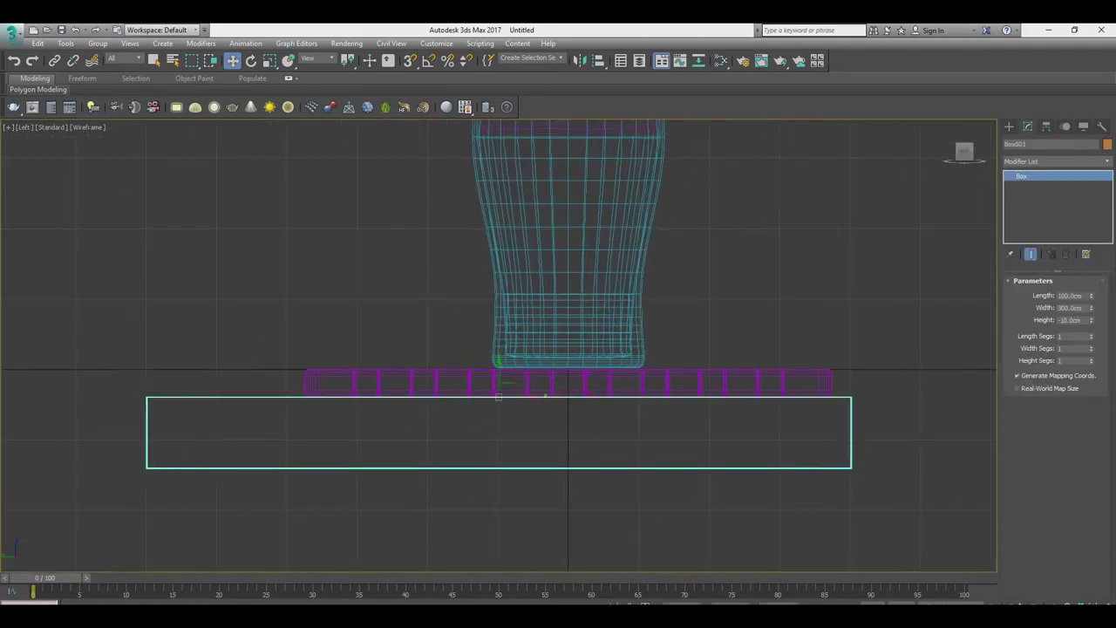
{"action": "scroll", "coordinate": [768, 367], "scroll_direction": "down", "scroll_amount": 3}
Draw a small rectangle to the left of the grill in the Left view.
{"action": "left_click", "coordinate": [1023, 143]}
{"action": "scroll", "coordinate": [348, 416], "scroll_direction": "up", "scroll_amount": 5}
{"action": "scroll", "coordinate": [348, 416], "scroll_direction": "up", "scroll_amount": 2}
{"action": "left_click_drag", "start_coordinate": [275, 298], "coordinate": [417, 310]}
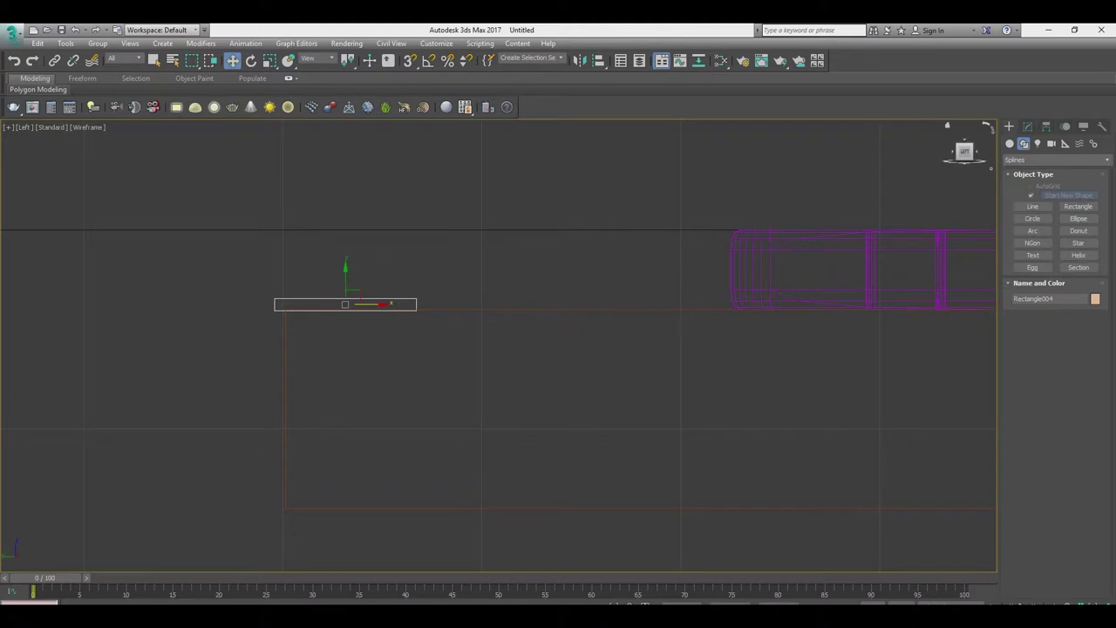
Nudge the new small rectangle slightly to the right.
{"action": "left_click", "coordinate": [1028, 126]}
{"action": "right_click", "coordinate": [456, 301]}
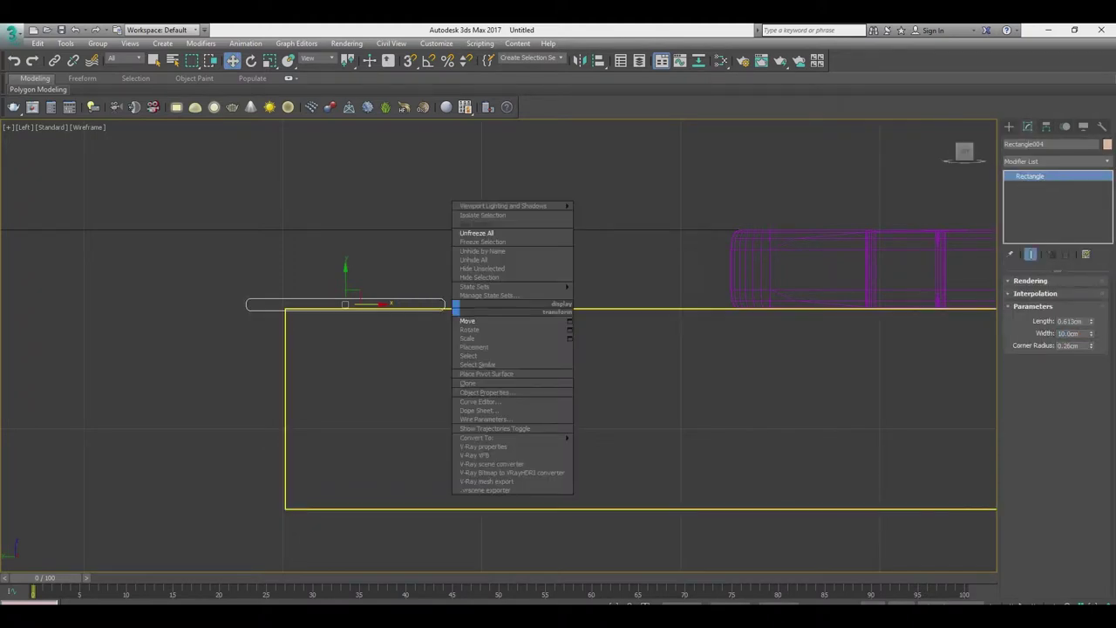
{"action": "left_click_drag", "start_coordinate": [346, 303], "coordinate": [380, 304]}
{"action": "key", "text": "p"}
Apply an Extrude modifier to the rectangle with an amount of 200 cm.
{"action": "left_click", "coordinate": [1057, 161]}
{"action": "key", "text": "e"}
{"action": "key", "text": "Return"}
{"action": "type", "text": "200"}
{"action": "key", "text": "Return"}
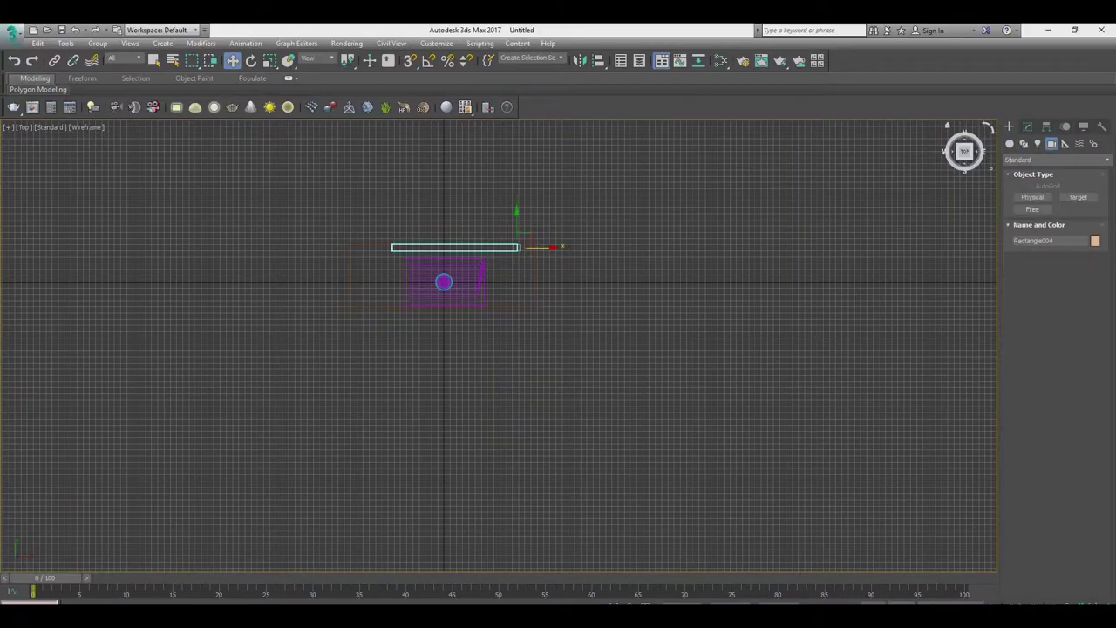
Drag a targeted physical camera from the foreground up to the glass, then check it from the side.
{"action": "left_click", "coordinate": [1032, 198]}
{"action": "left_click_drag", "start_coordinate": [349, 429], "coordinate": [443, 282]}
{"action": "key", "text": "l"}
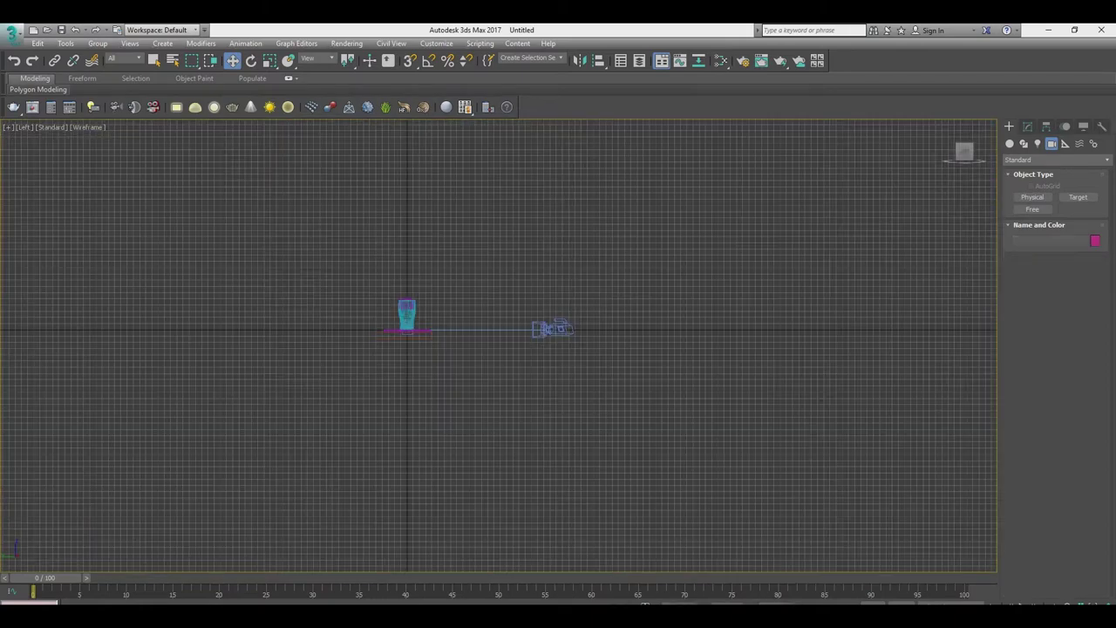
{"action": "left_click", "coordinate": [549, 329]}
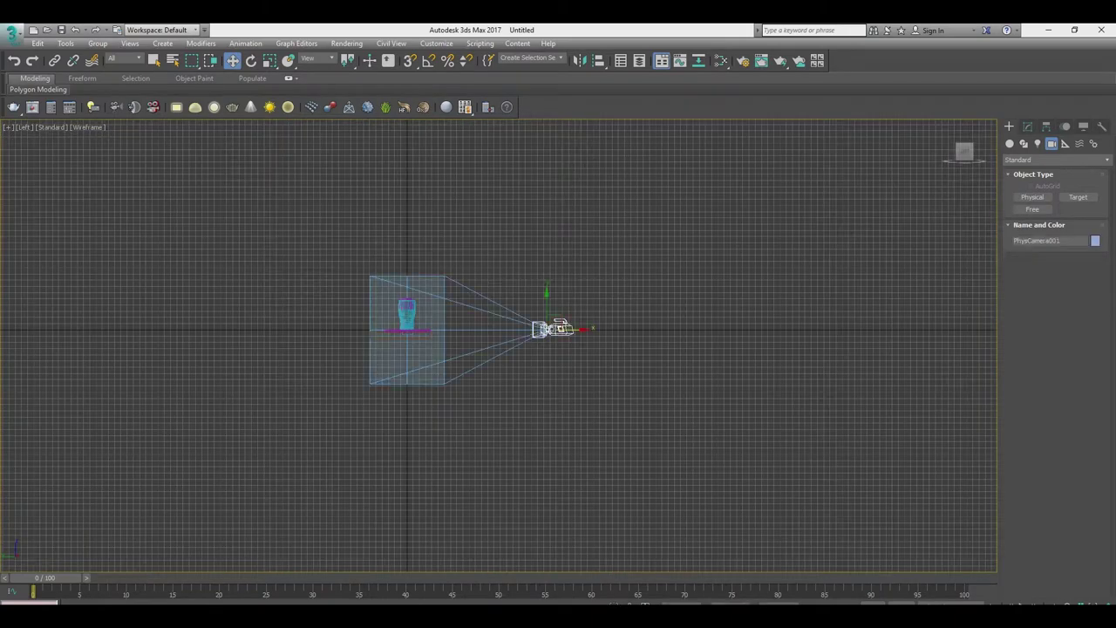
{"action": "middle_click_drag", "start_coordinate": [549, 329], "coordinate": [611, 349], "text": "alt"}
{"action": "key", "text": "alt+w"}
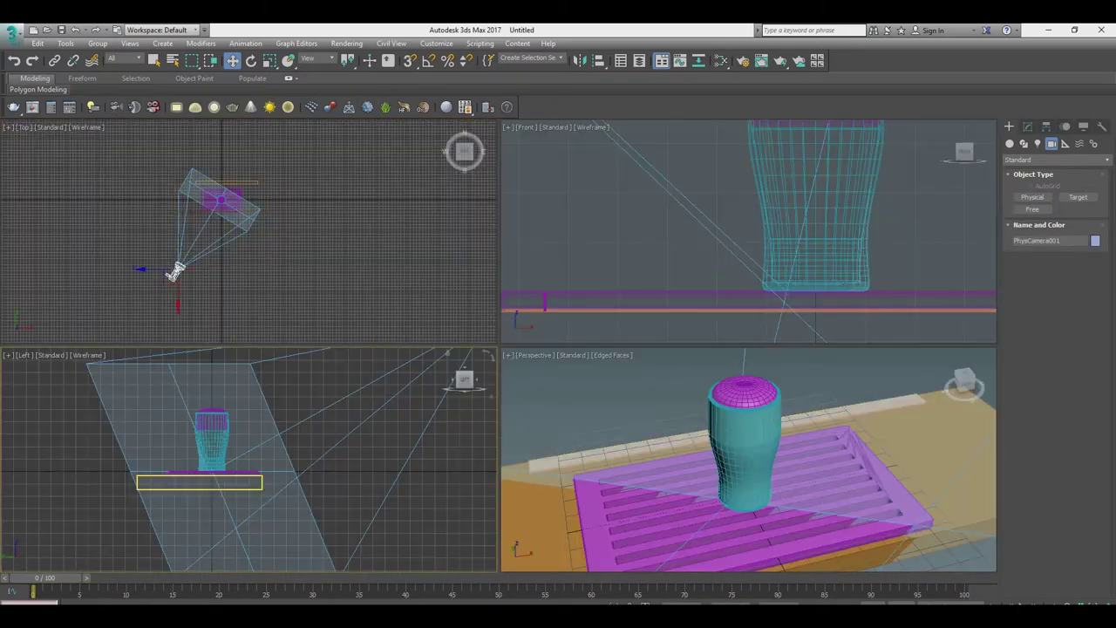
{"action": "key", "text": "alt+w"}
{"action": "key", "text": "alt+w"}
{"action": "key", "text": "alt+w"}
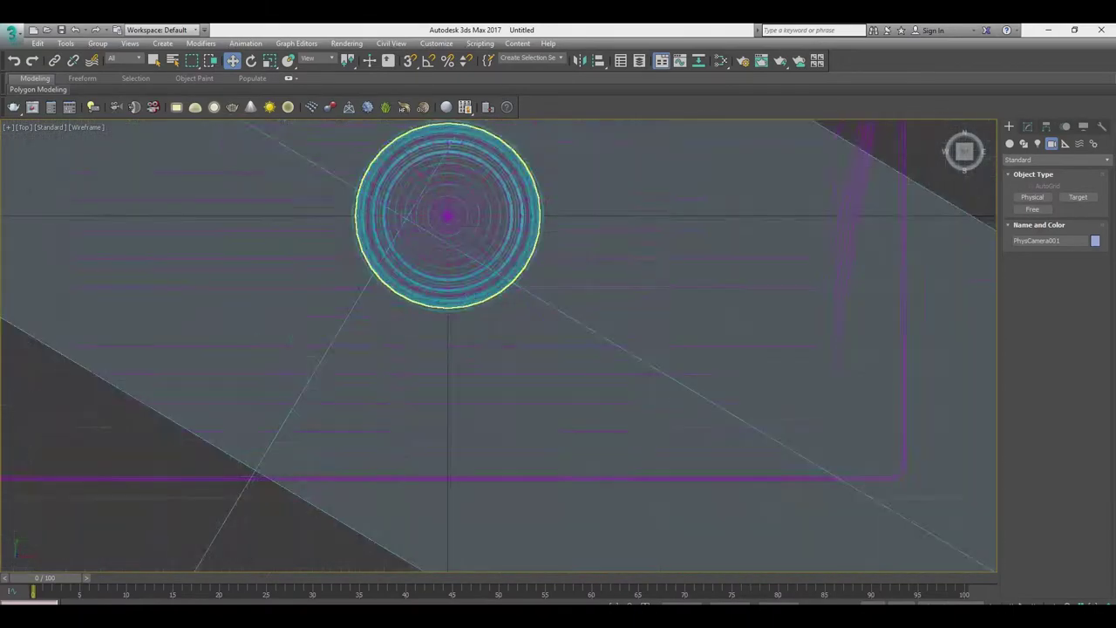
Centre-align the glass onto the mat, including its Z position.
{"action": "key", "text": "p"}
{"action": "key", "text": "alt+a"}
{"action": "left_click", "coordinate": [262, 436]}
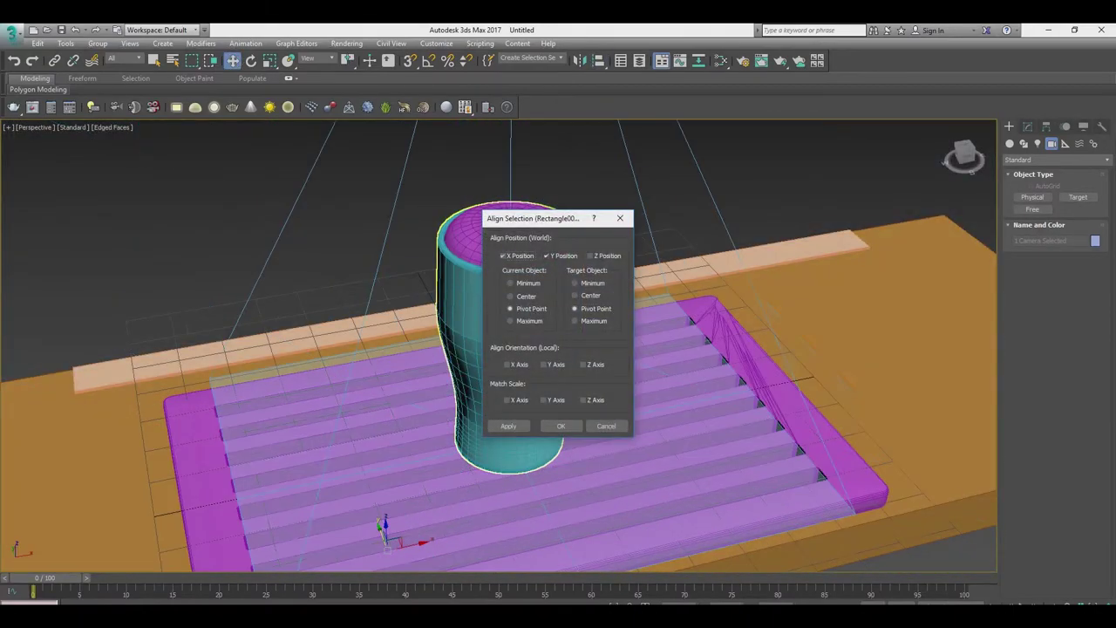
{"action": "left_click", "coordinate": [589, 255]}
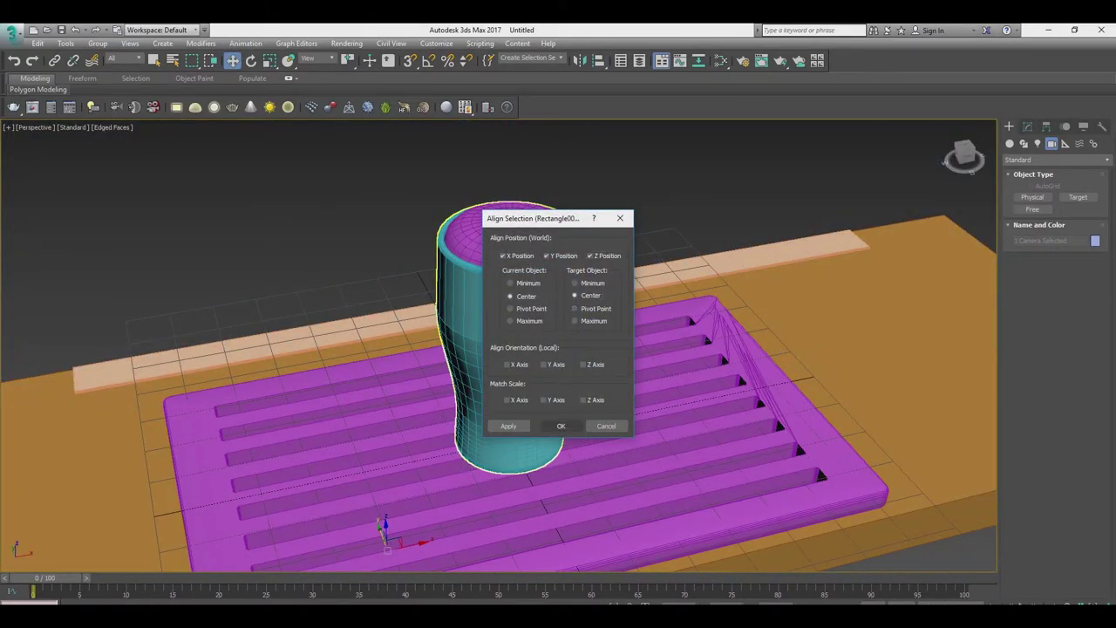
{"action": "left_click", "coordinate": [561, 425]}
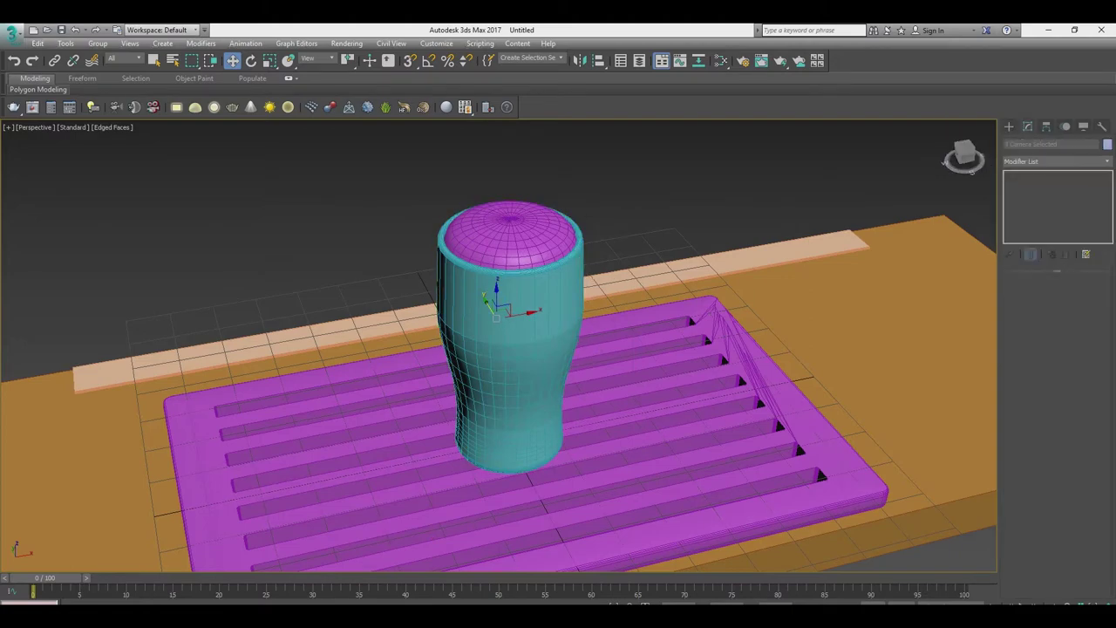
Select the camera, widen its field of view to about 33°, and look through PhysCamera001.
{"action": "key", "text": "h"}
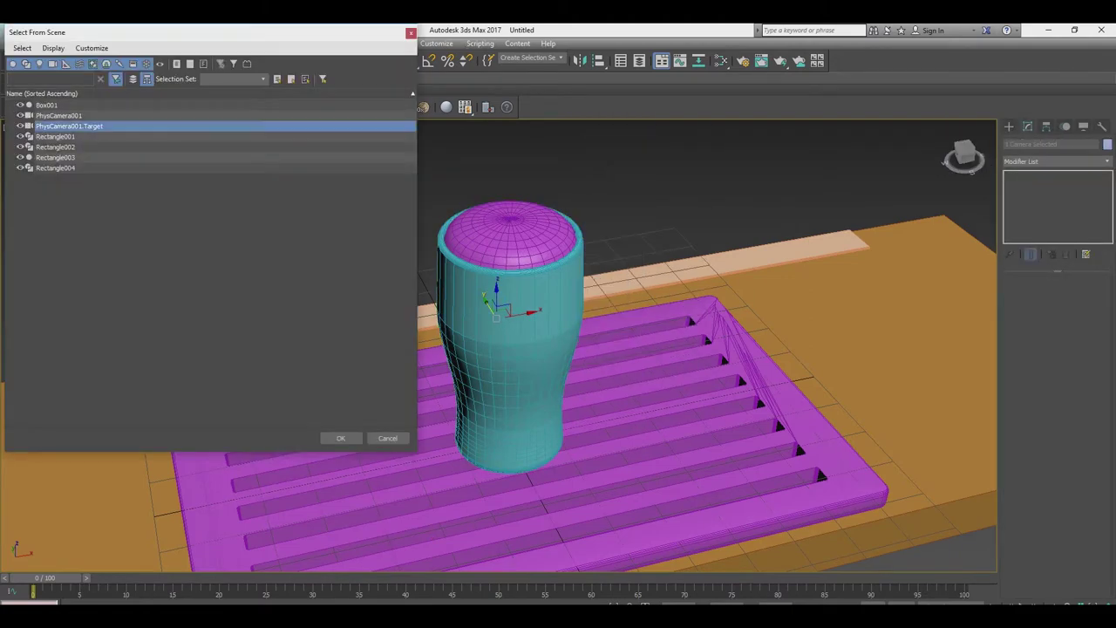
{"action": "key", "text": "Return"}
{"action": "key", "text": "l"}
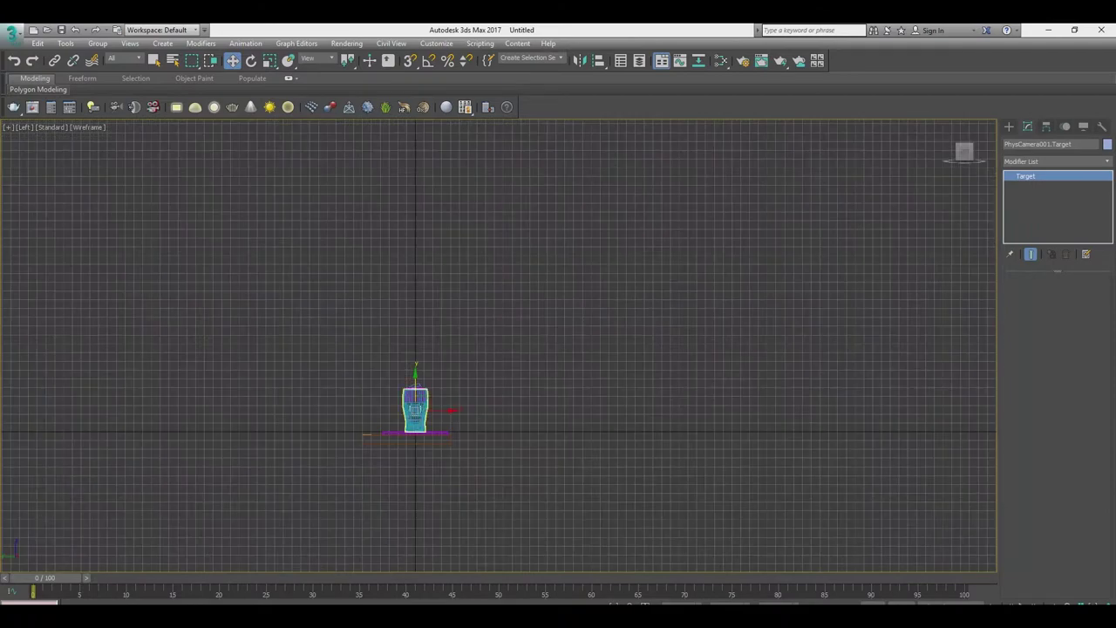
{"action": "key", "text": "z"}
{"action": "key", "text": "z"}
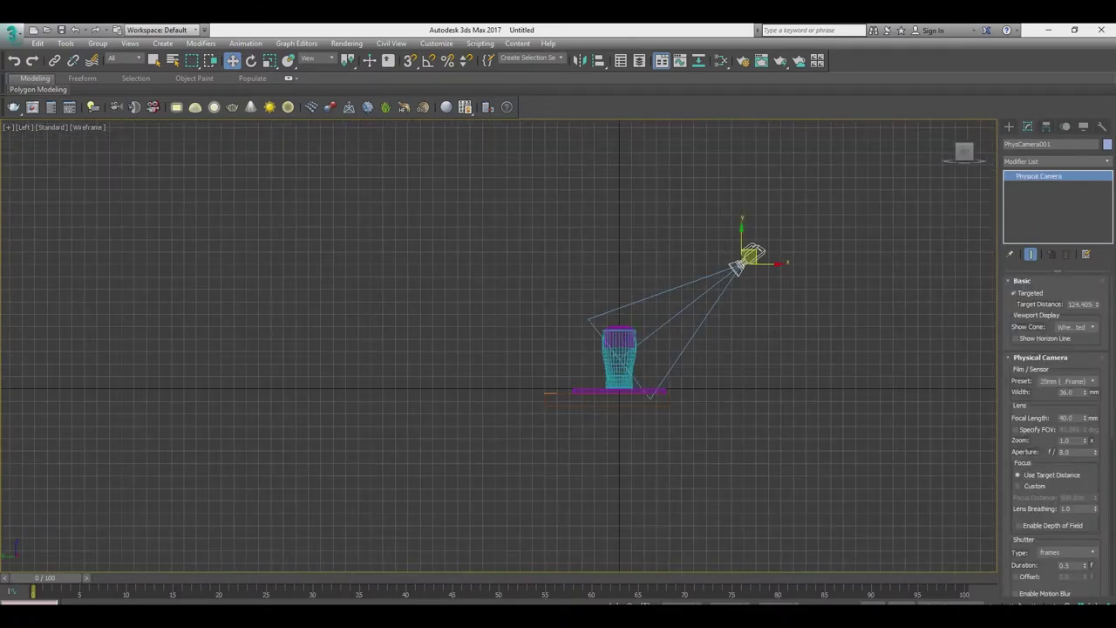
{"action": "key", "text": "alt+w"}
{"action": "key", "text": "alt+w"}
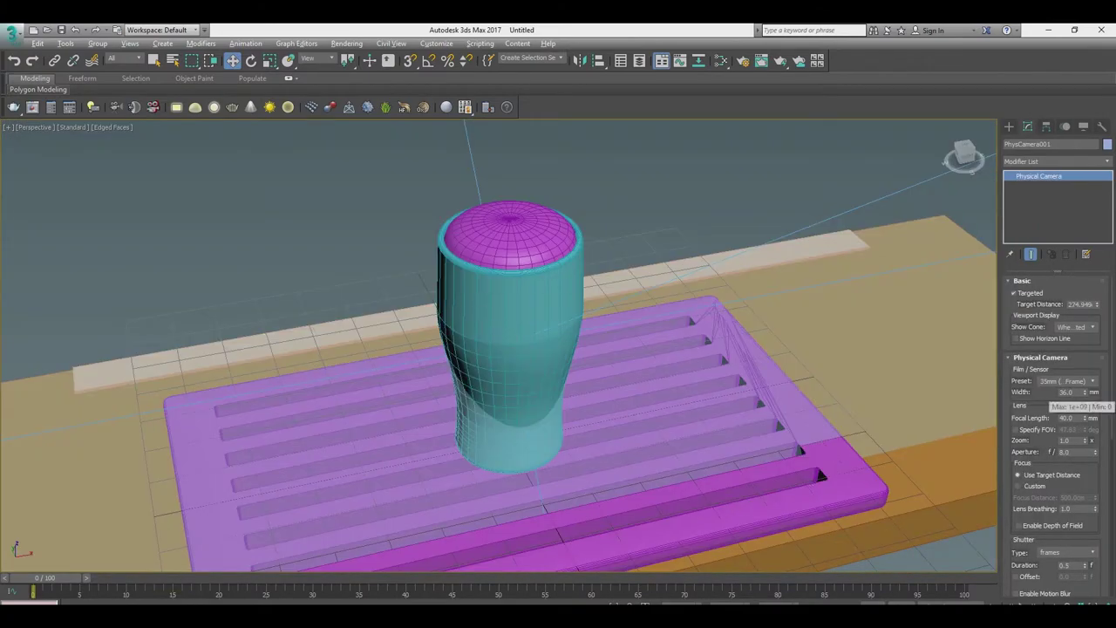
{"action": "left_click_drag", "start_coordinate": [1086, 429], "coordinate": [1086, 453]}
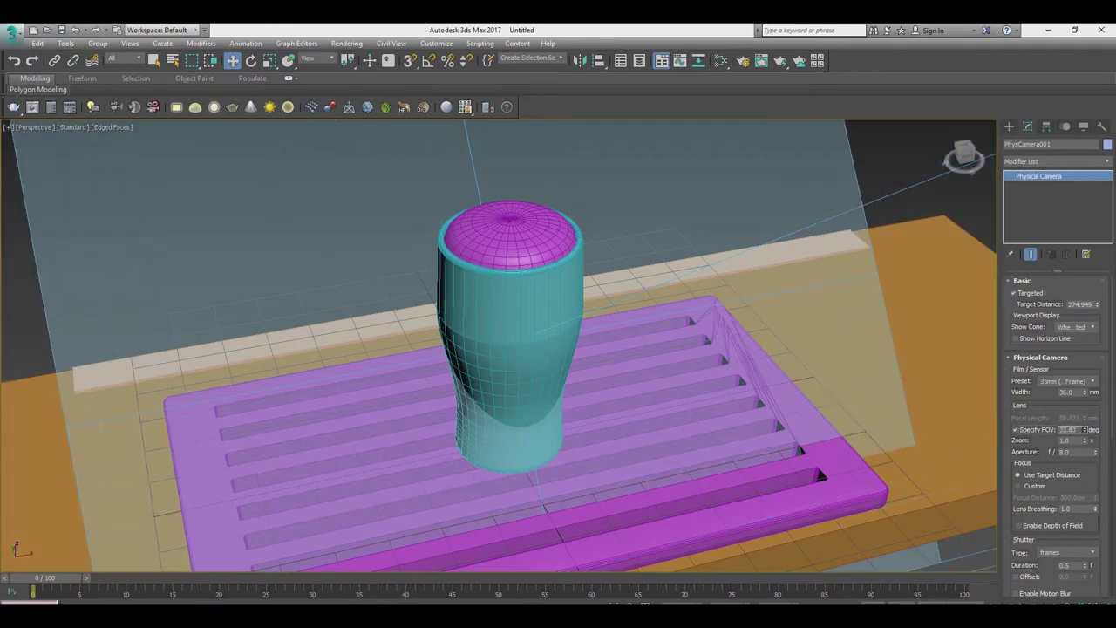
{"action": "key", "text": "c"}
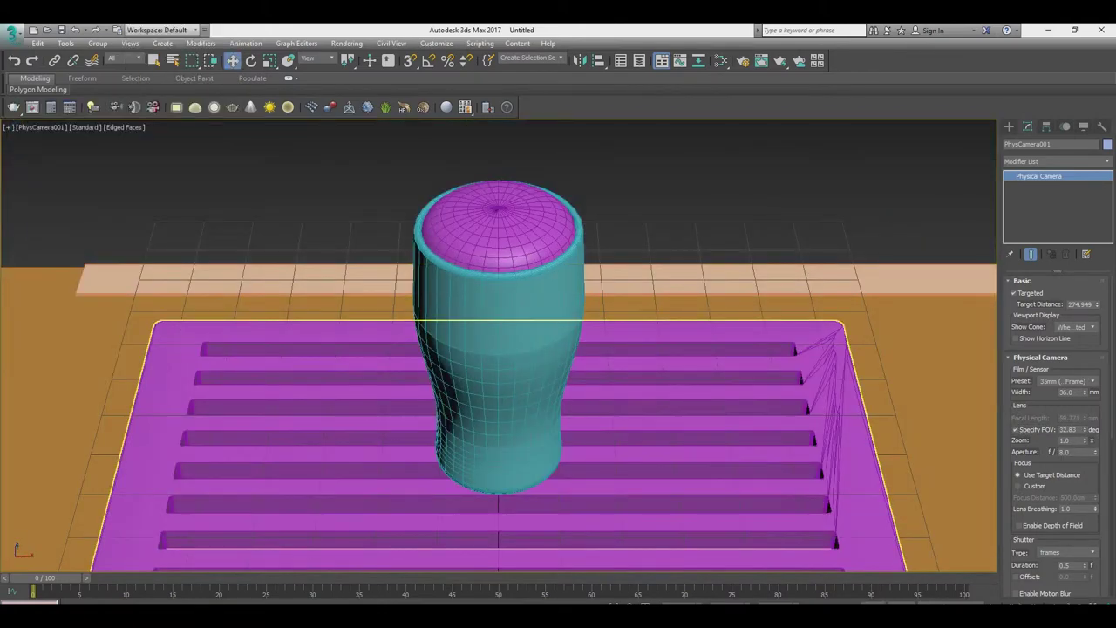
Turn on Safe Frames, select PhysCamera001 and orbit it to an angled view of the glass.
{"action": "left_click", "coordinate": [41, 127]}
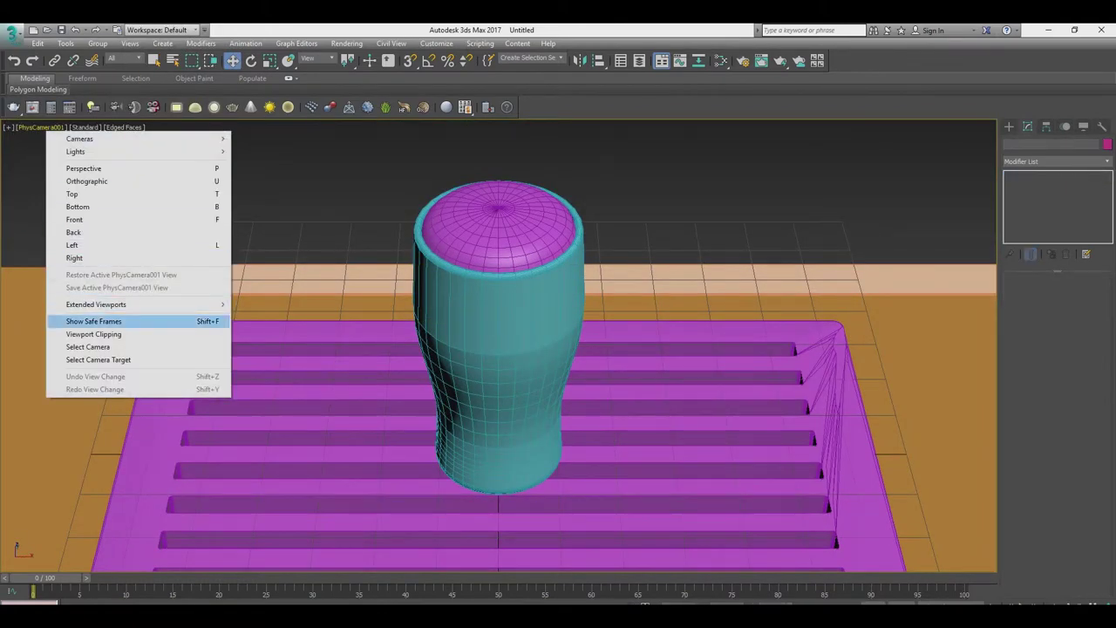
{"action": "left_click", "coordinate": [122, 319]}
{"action": "key", "text": "h"}
{"action": "left_click", "coordinate": [61, 116]}
{"action": "left_click", "coordinate": [336, 439]}
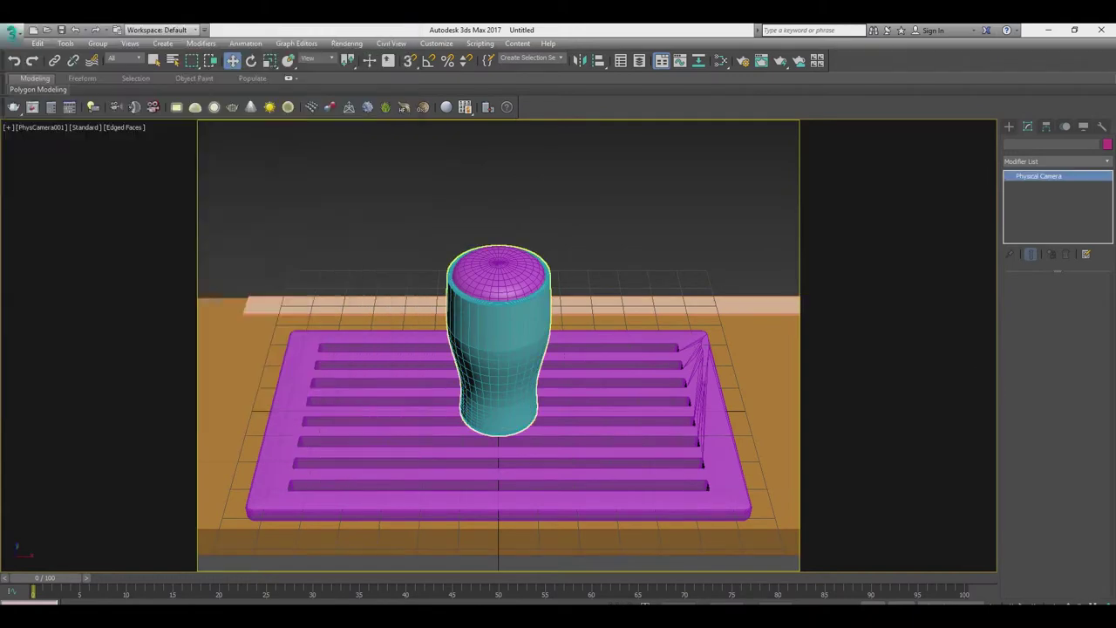
{"action": "middle_click_drag", "start_coordinate": [497, 366], "coordinate": [565, 410], "text": "alt"}
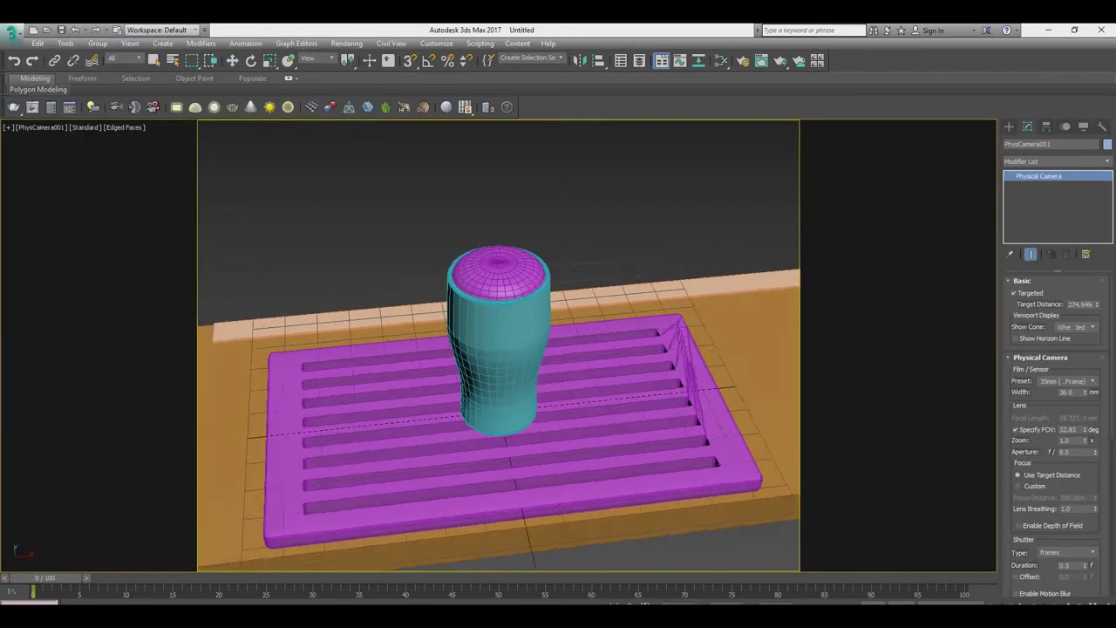
{"action": "key", "text": "w"}
{"action": "scroll", "coordinate": [610, 366], "scroll_direction": "up", "scroll_amount": 3}
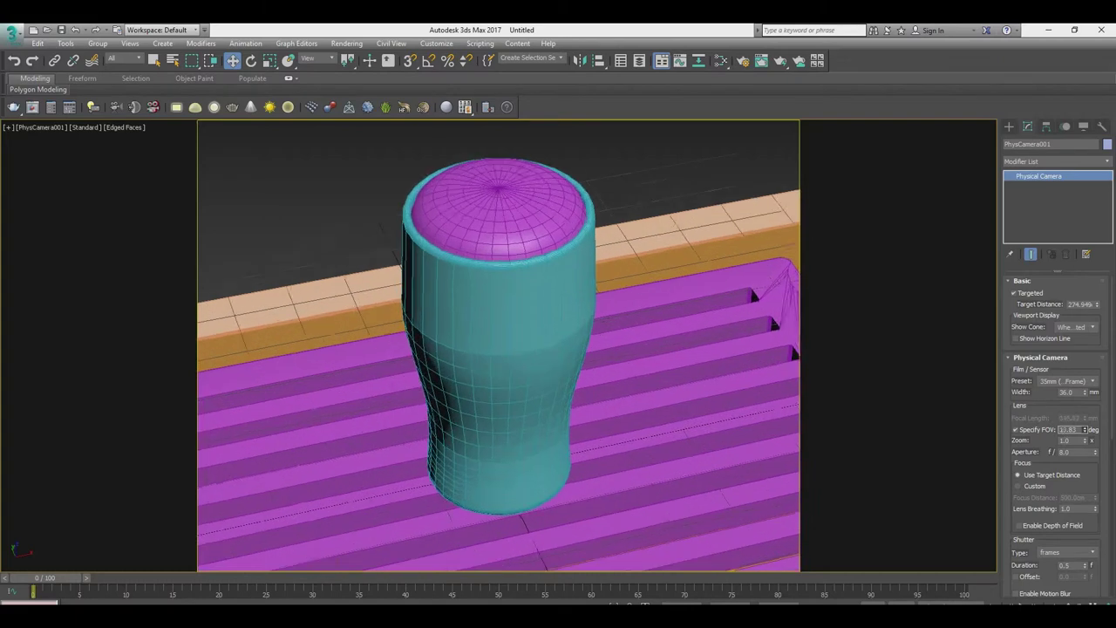
{"action": "scroll", "coordinate": [655, 328], "scroll_direction": "up", "scroll_amount": 2}
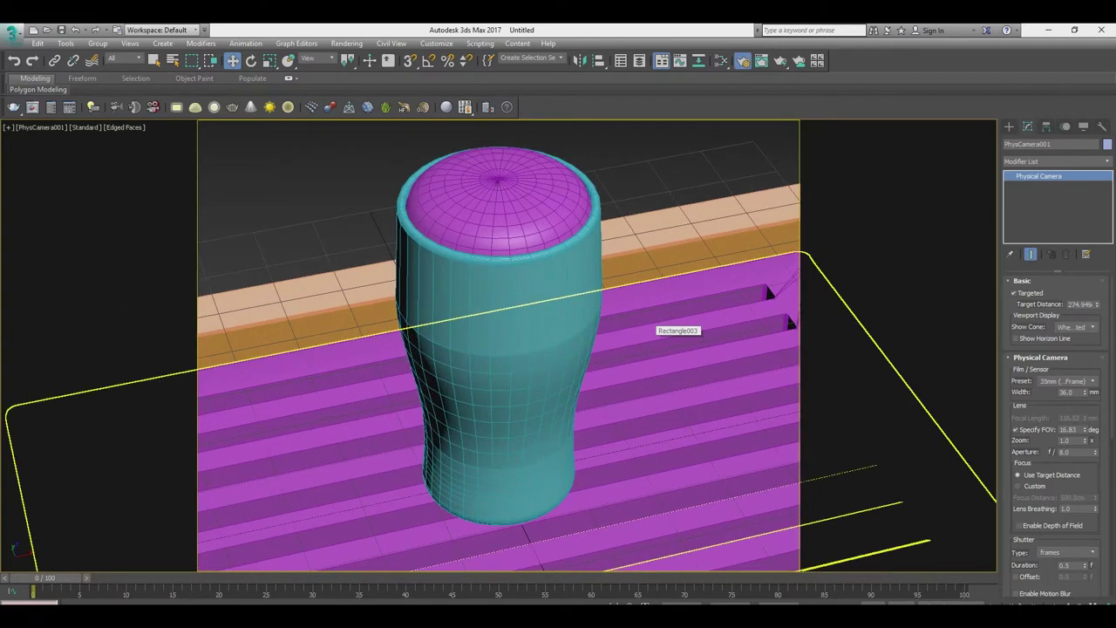
Set the render output height to 920 for a portrait frame and zoom in on the glass.
{"action": "key", "text": "F10"}
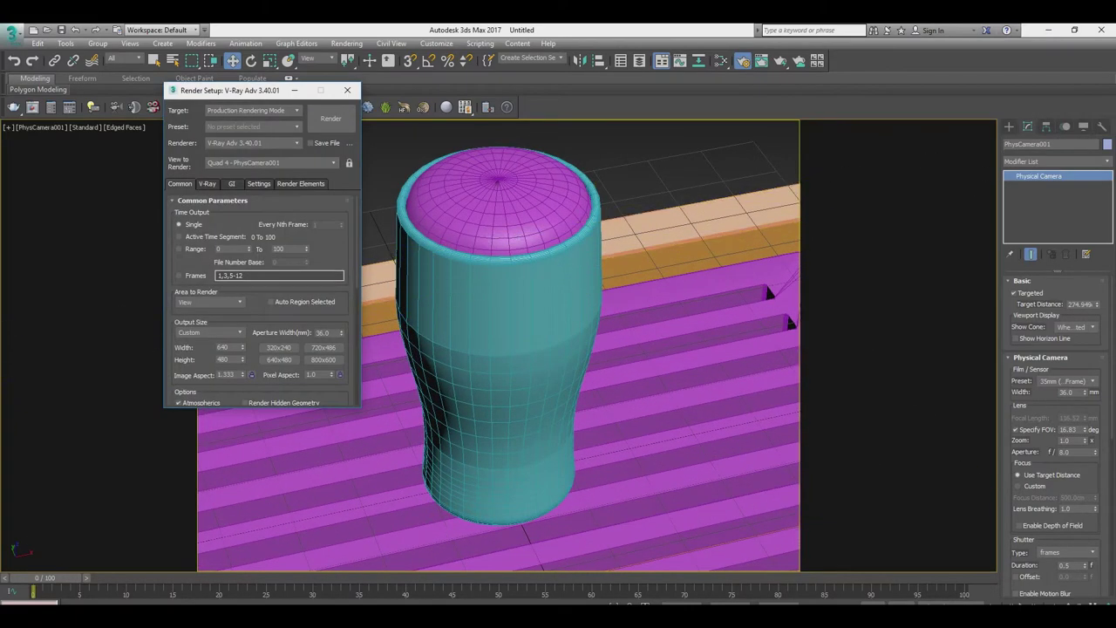
{"action": "scroll", "coordinate": [262, 297], "scroll_direction": "down", "scroll_amount": 1}
{"action": "left_click", "coordinate": [223, 306]}
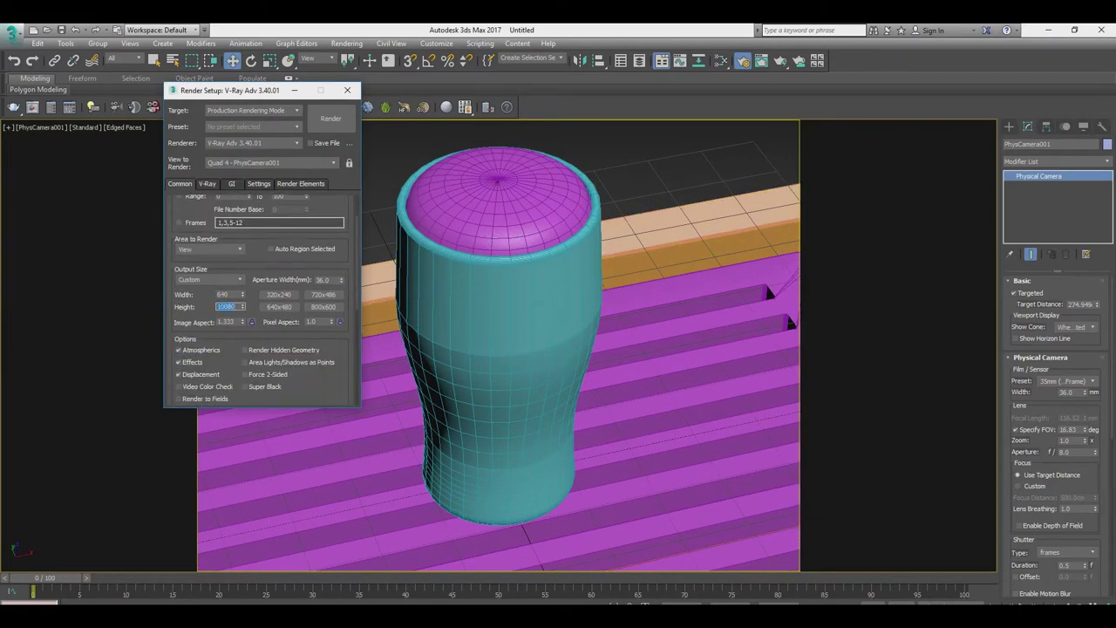
{"action": "type", "text": "720920"}
{"action": "key", "text": "Return"}
{"action": "left_click", "coordinate": [347, 90]}
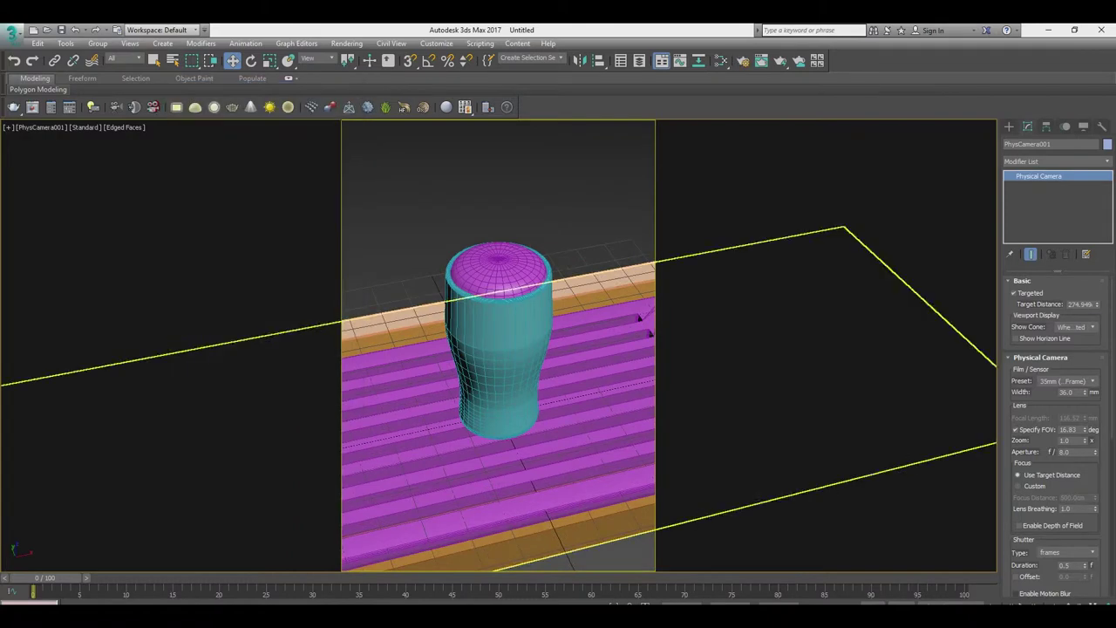
{"action": "scroll", "coordinate": [639, 316], "scroll_direction": "up", "scroll_amount": 3}
{"action": "key", "text": "w"}
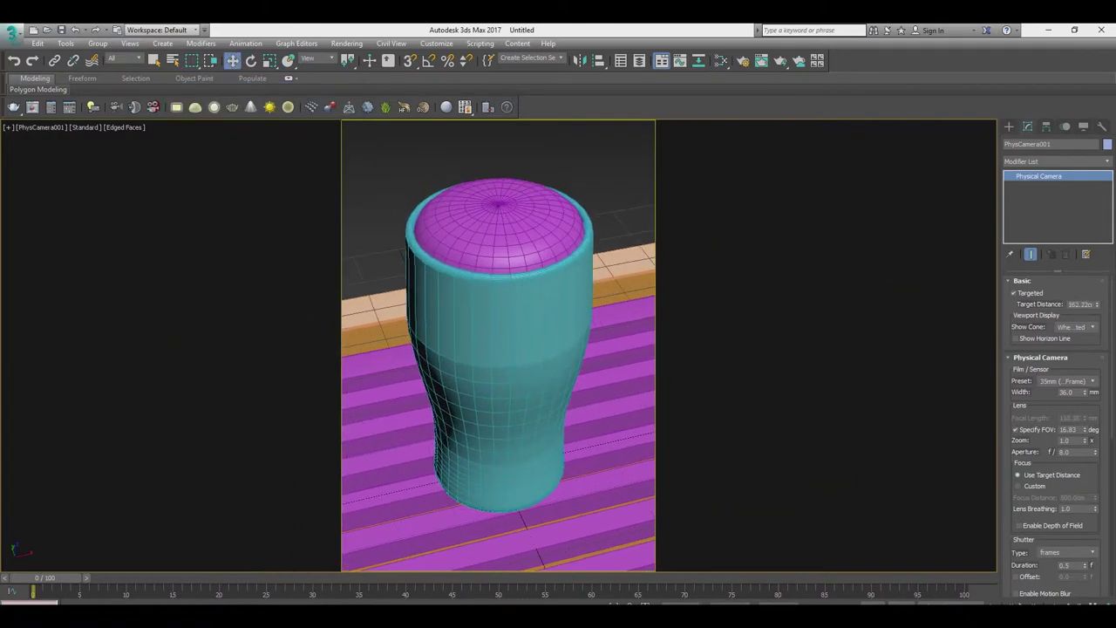
Maximize the Left view to show the camera and glass from the side.
{"action": "scroll", "coordinate": [1055, 393], "scroll_direction": "down", "scroll_amount": 2}
{"action": "scroll", "coordinate": [1055, 392], "scroll_direction": "down", "scroll_amount": 2}
{"action": "scroll", "coordinate": [1056, 393], "scroll_direction": "down", "scroll_amount": 2}
{"action": "scroll", "coordinate": [1055, 393], "scroll_direction": "down", "scroll_amount": 2}
{"action": "right_click", "coordinate": [636, 274]}
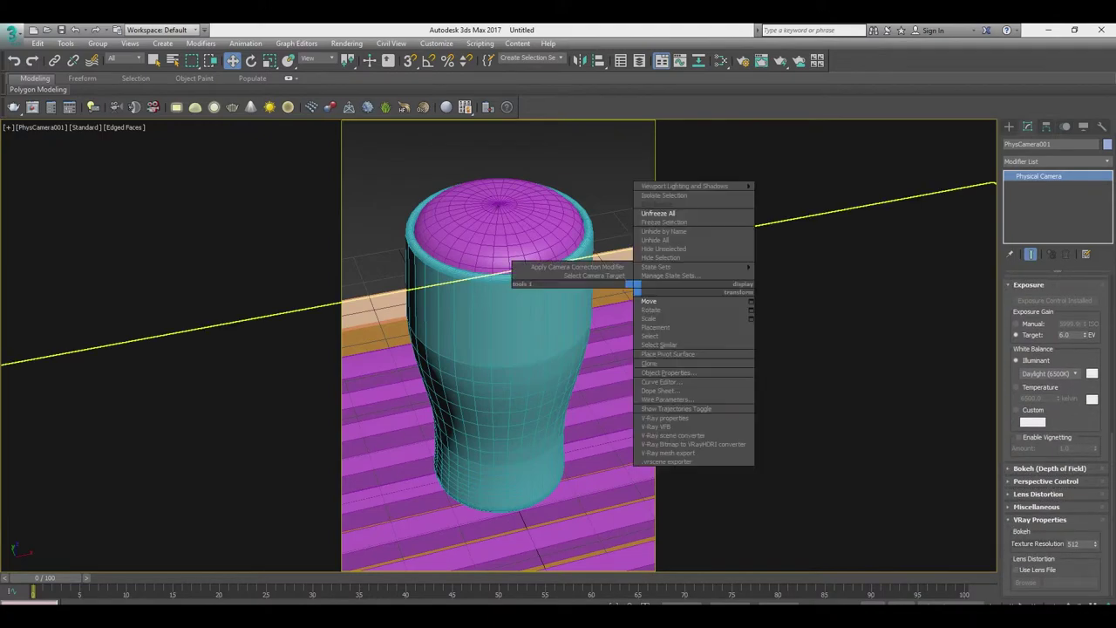
{"action": "key", "text": "alt+w"}
{"action": "key", "text": "alt+w"}
{"action": "scroll", "coordinate": [588, 319], "scroll_direction": "down", "scroll_amount": 4}
{"action": "key", "text": "alt+w"}
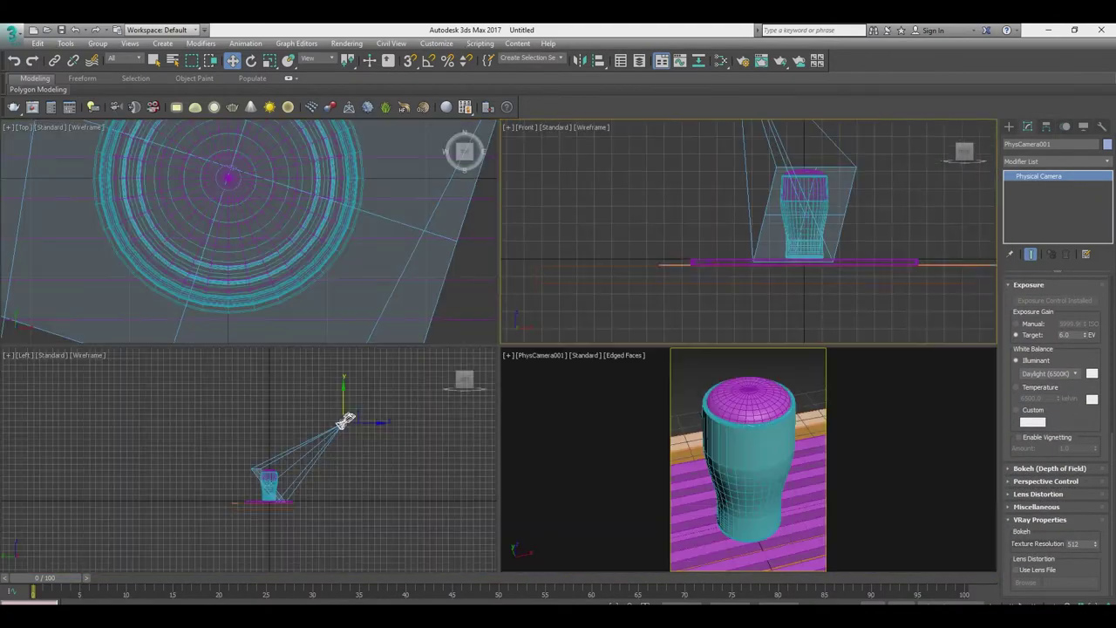
{"action": "key", "text": "alt+w"}
{"action": "scroll", "coordinate": [607, 395], "scroll_direction": "up", "scroll_amount": 5}
{"action": "middle_click_drag", "start_coordinate": [497, 349], "coordinate": [497, 337]}
Set the physical camera's sensor width to 167 mm.
{"action": "scroll", "coordinate": [1055, 436], "scroll_direction": "up", "scroll_amount": 1}
{"action": "scroll", "coordinate": [1055, 436], "scroll_direction": "up", "scroll_amount": 1}
{"action": "scroll", "coordinate": [1055, 436], "scroll_direction": "up", "scroll_amount": 1}
{"action": "scroll", "coordinate": [1055, 436], "scroll_direction": "up", "scroll_amount": 1}
{"action": "scroll", "coordinate": [1055, 418], "scroll_direction": "up", "scroll_amount": 1}
{"action": "type", "text": "167"}
{"action": "key", "text": "Return"}
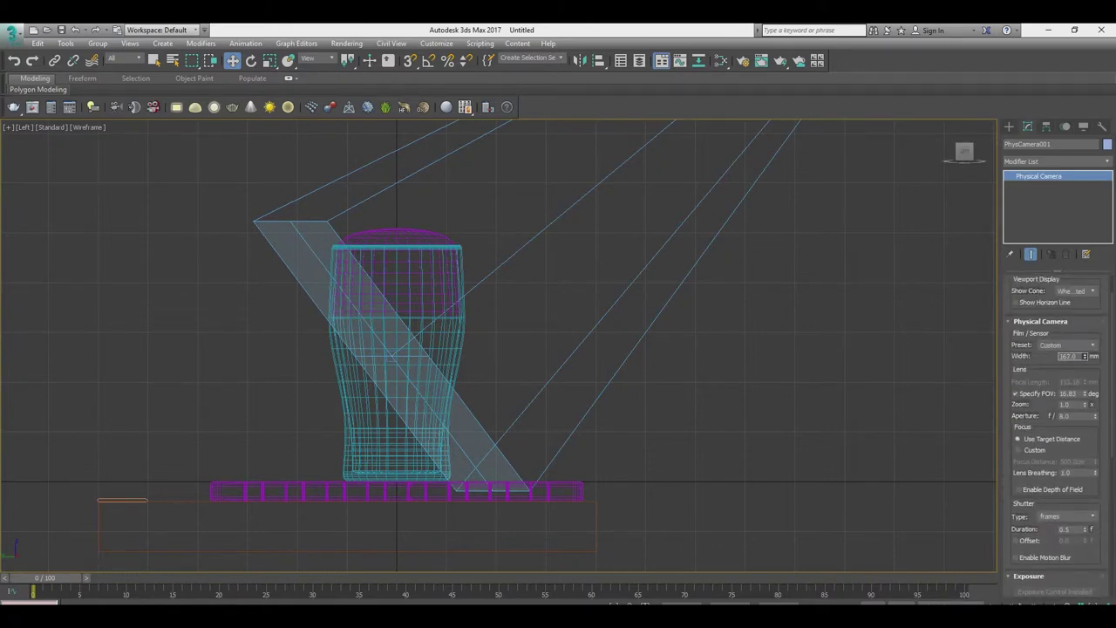
Expand Perspective Control and pan the side view to bring the camera into frame.
{"action": "scroll", "coordinate": [1056, 436], "scroll_direction": "down", "scroll_amount": 3}
{"action": "scroll", "coordinate": [1056, 436], "scroll_direction": "down", "scroll_amount": 3}
{"action": "scroll", "coordinate": [1055, 436], "scroll_direction": "down", "scroll_amount": 4}
{"action": "scroll", "coordinate": [1055, 436], "scroll_direction": "down", "scroll_amount": 2}
{"action": "scroll", "coordinate": [1055, 436], "scroll_direction": "down", "scroll_amount": 2}
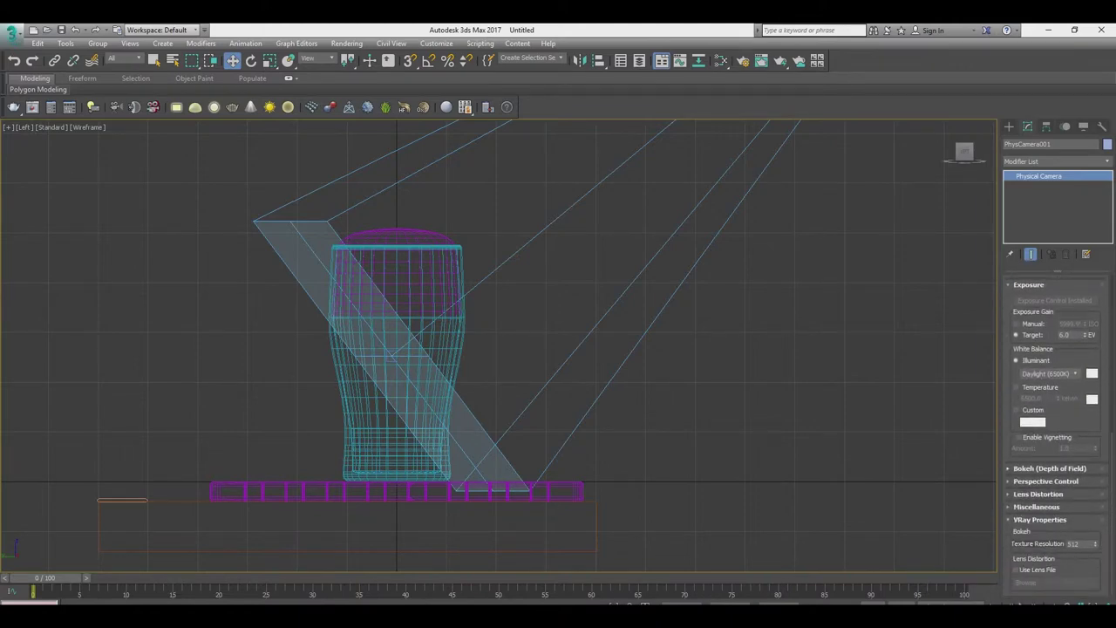
{"action": "left_click", "coordinate": [1046, 481]}
{"action": "scroll", "coordinate": [1056, 393], "scroll_direction": "up", "scroll_amount": 2}
{"action": "scroll", "coordinate": [1055, 393], "scroll_direction": "up", "scroll_amount": 2}
{"action": "scroll", "coordinate": [1056, 392], "scroll_direction": "up", "scroll_amount": 2}
{"action": "right_click", "coordinate": [724, 311]}
{"action": "scroll", "coordinate": [393, 558], "scroll_direction": "down", "scroll_amount": 3}
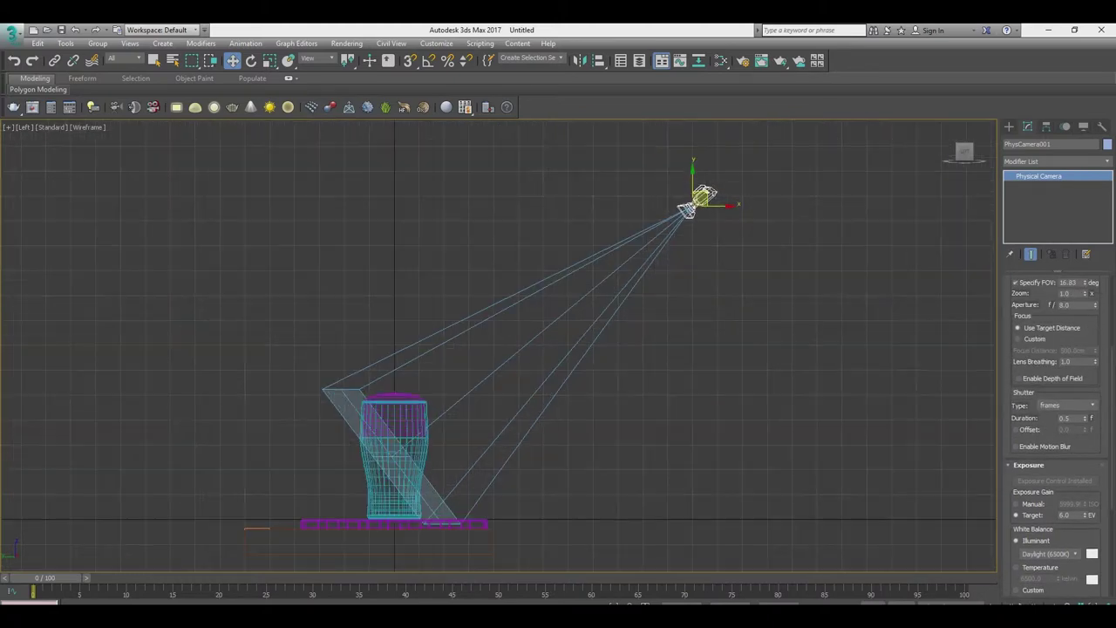
{"action": "middle_click_drag", "start_coordinate": [393, 558], "coordinate": [395, 528]}
{"action": "key", "text": "F10"}
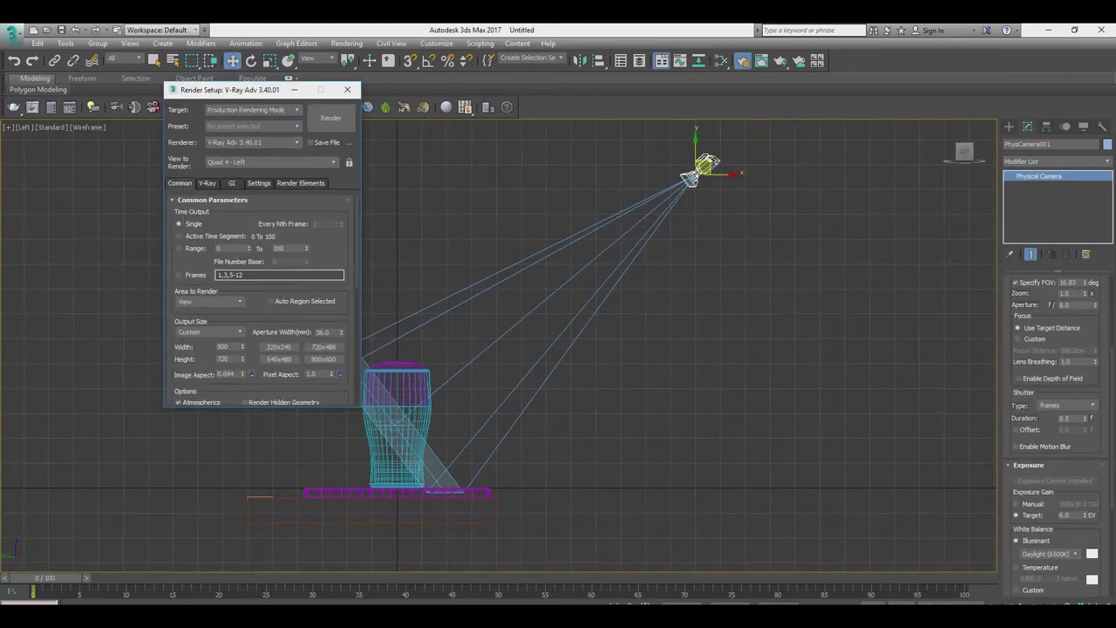
Turn V-Ray's camera depth of field on and back off, then select the physical camera.
{"action": "scroll", "coordinate": [262, 305], "scroll_direction": "down", "scroll_amount": 5}
{"action": "scroll", "coordinate": [261, 305], "scroll_direction": "down", "scroll_amount": 5}
{"action": "scroll", "coordinate": [261, 305], "scroll_direction": "up", "scroll_amount": 10}
{"action": "left_click", "coordinate": [207, 183]}
{"action": "scroll", "coordinate": [262, 305], "scroll_direction": "down", "scroll_amount": 2}
{"action": "scroll", "coordinate": [262, 305], "scroll_direction": "down", "scroll_amount": 3}
{"action": "left_click", "coordinate": [175, 360]}
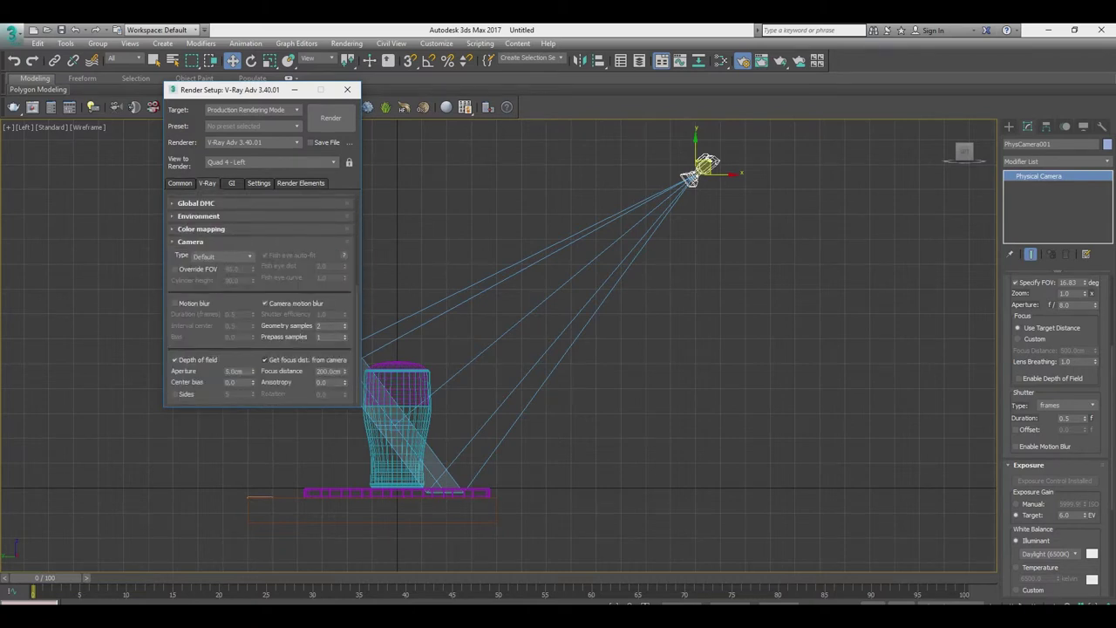
{"action": "left_click", "coordinate": [174, 359]}
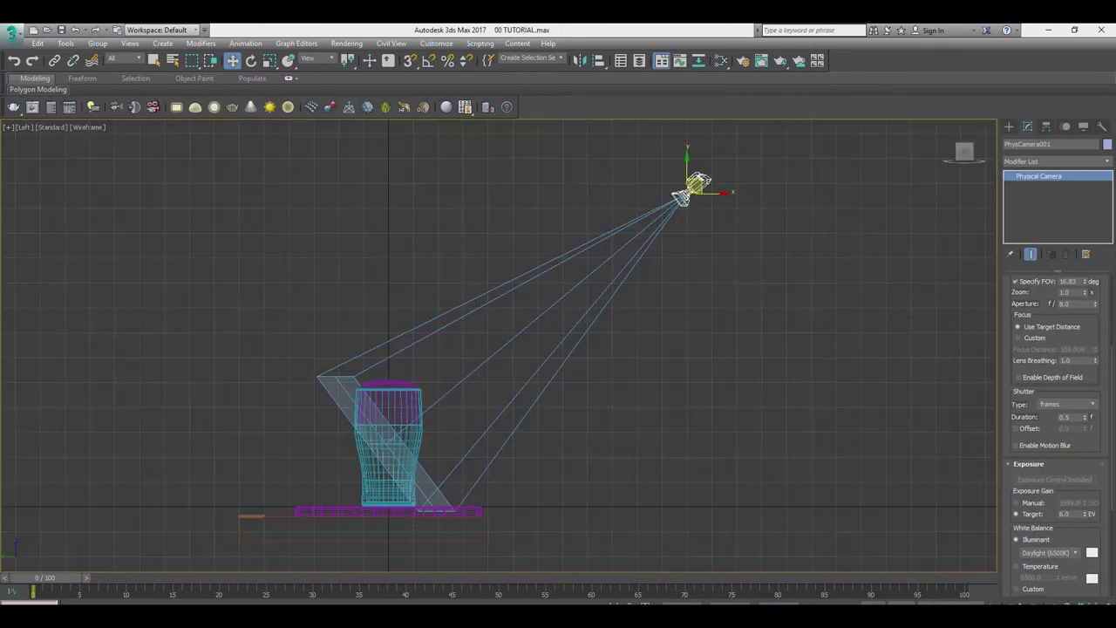
{"action": "left_click", "coordinate": [693, 187]}
{"action": "scroll", "coordinate": [1055, 436], "scroll_direction": "down", "scroll_amount": 2}
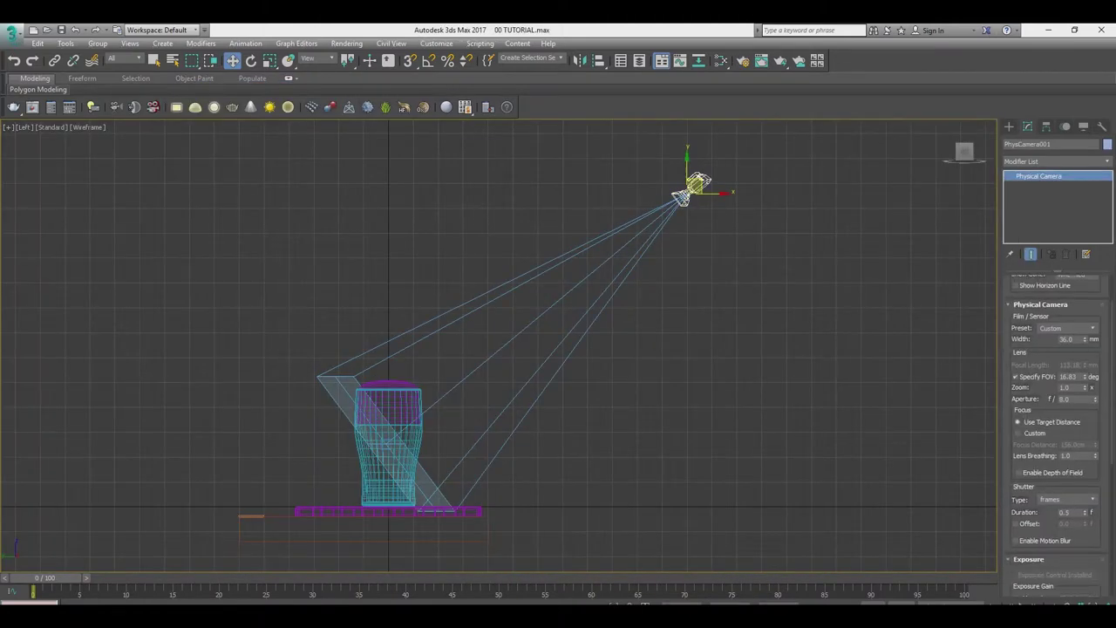
Set the camera's field of view to 10° and recentre the Left view.
{"action": "type", "text": "210"}
{"action": "key", "text": "Return"}
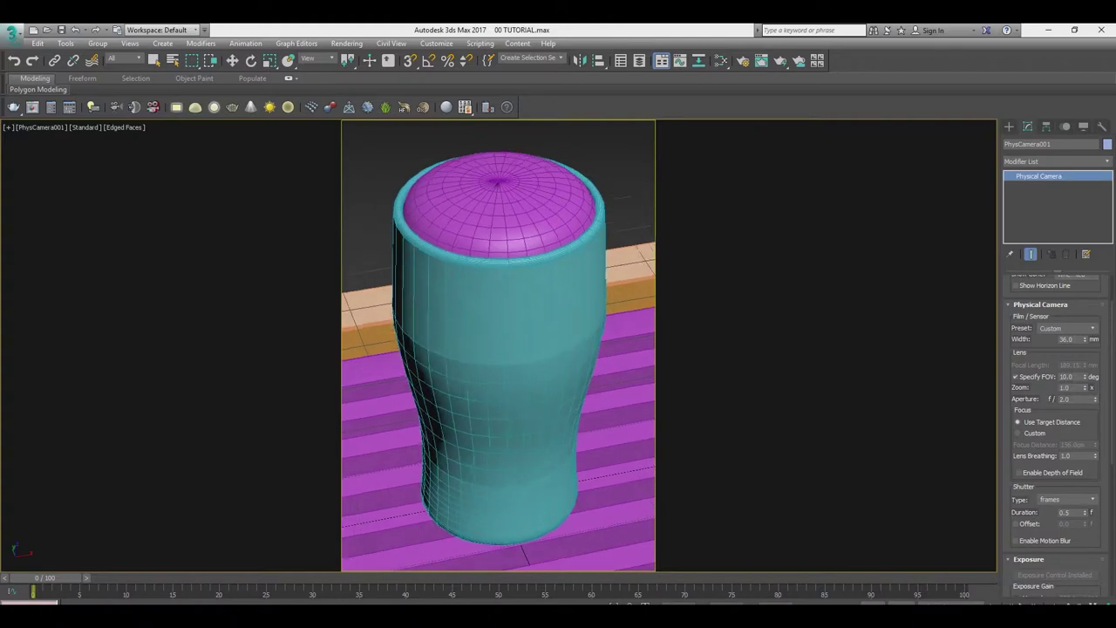
{"action": "key", "text": "alt+w"}
{"action": "key", "text": "alt+w"}
{"action": "middle_click_drag", "start_coordinate": [523, 349], "coordinate": [449, 380]}
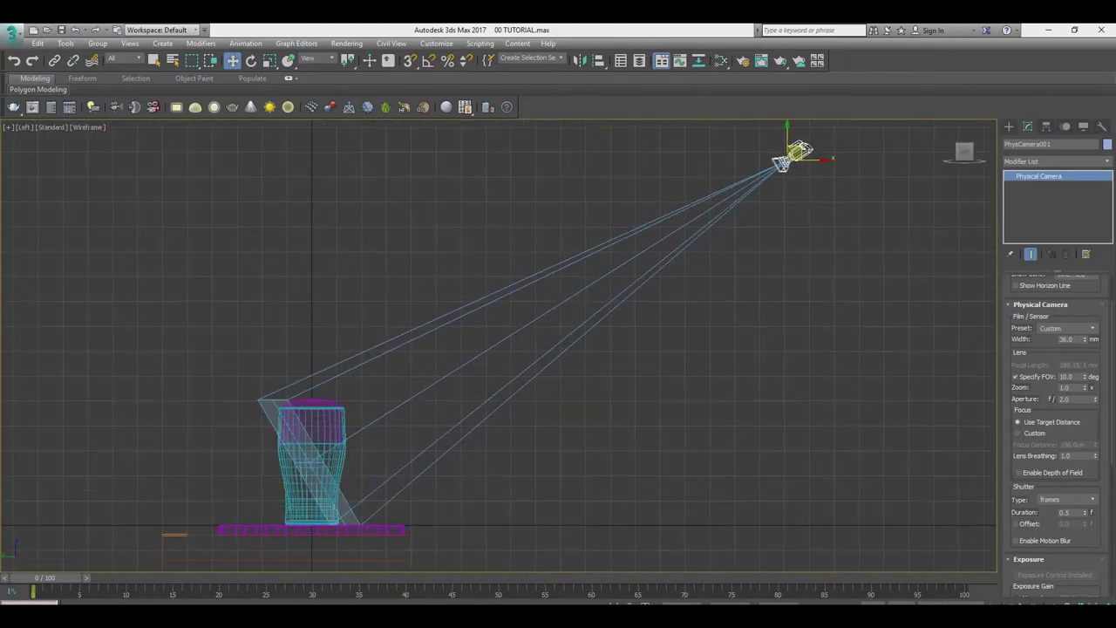
{"action": "scroll", "coordinate": [1055, 392], "scroll_direction": "down", "scroll_amount": 2}
Enable the camera's depth of field and raise lens breathing to 100.
{"action": "left_click", "coordinate": [1019, 395]}
{"action": "left_click_drag", "start_coordinate": [1096, 380], "coordinate": [1095, 349]}
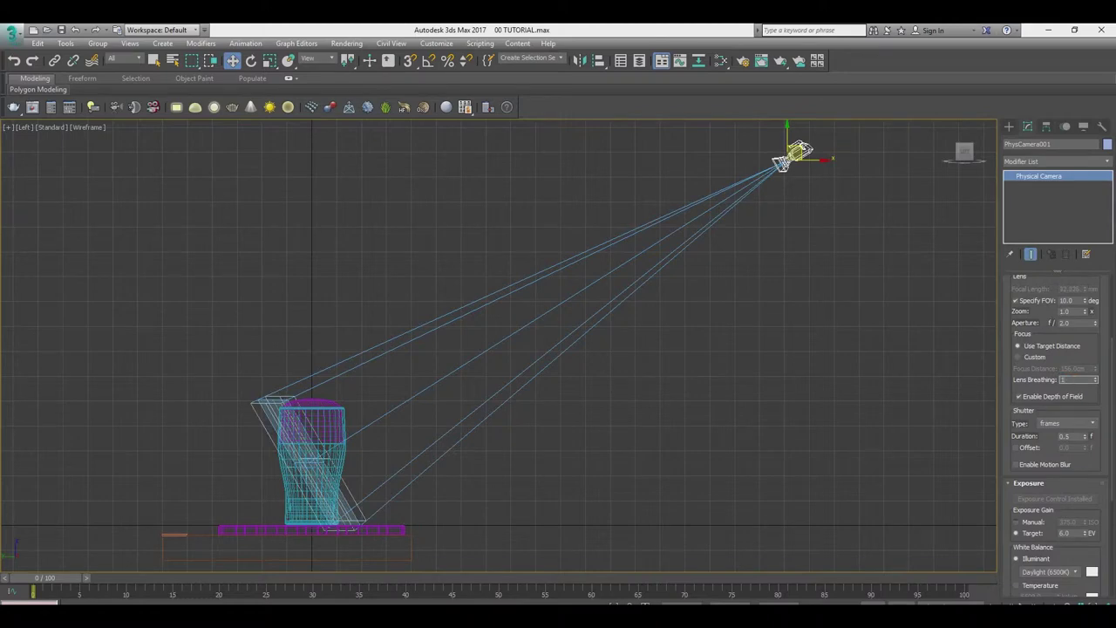
{"action": "left_click_drag", "start_coordinate": [1095, 379], "coordinate": [1096, 348]}
{"action": "mouse_move", "coordinate": [481, 355]}
{"action": "middle_mouse_down"}
{"action": "mouse_move", "coordinate": [499, 346]}
{"action": "mouse_move", "coordinate": [489, 359]}
{"action": "middle_mouse_up"}
{"action": "right_click", "coordinate": [499, 346]}
{"action": "left_click", "coordinate": [515, 355]}
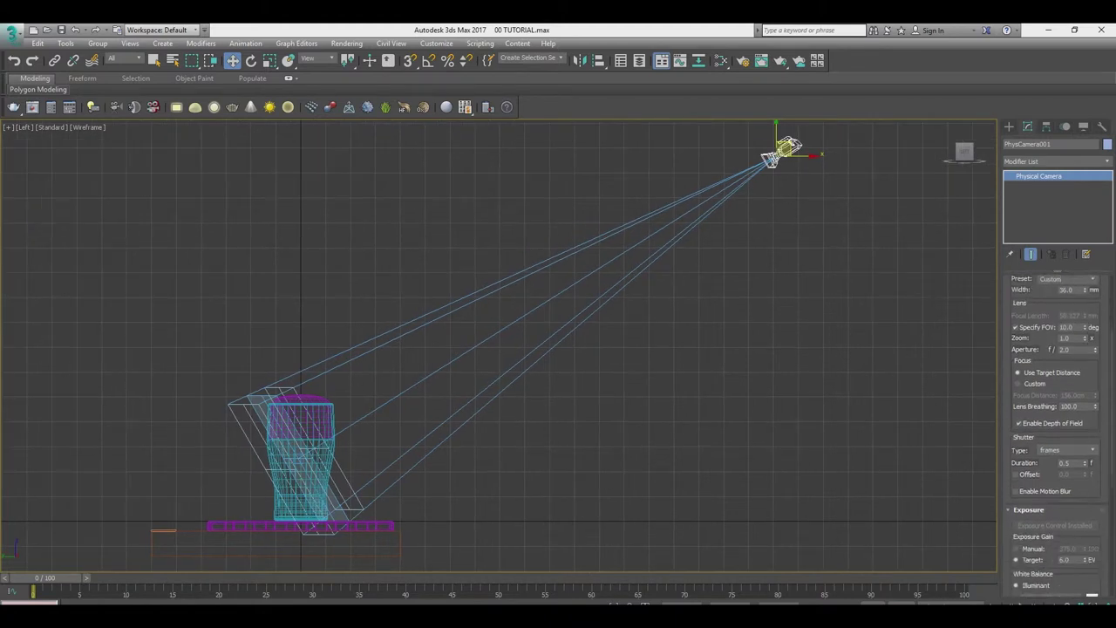
Use a custom focus distance of 156 cm and widen the field of view to 14°.
{"action": "left_click", "coordinate": [1017, 343]}
{"action": "left_click_drag", "start_coordinate": [772, 157], "coordinate": [660, 232]}
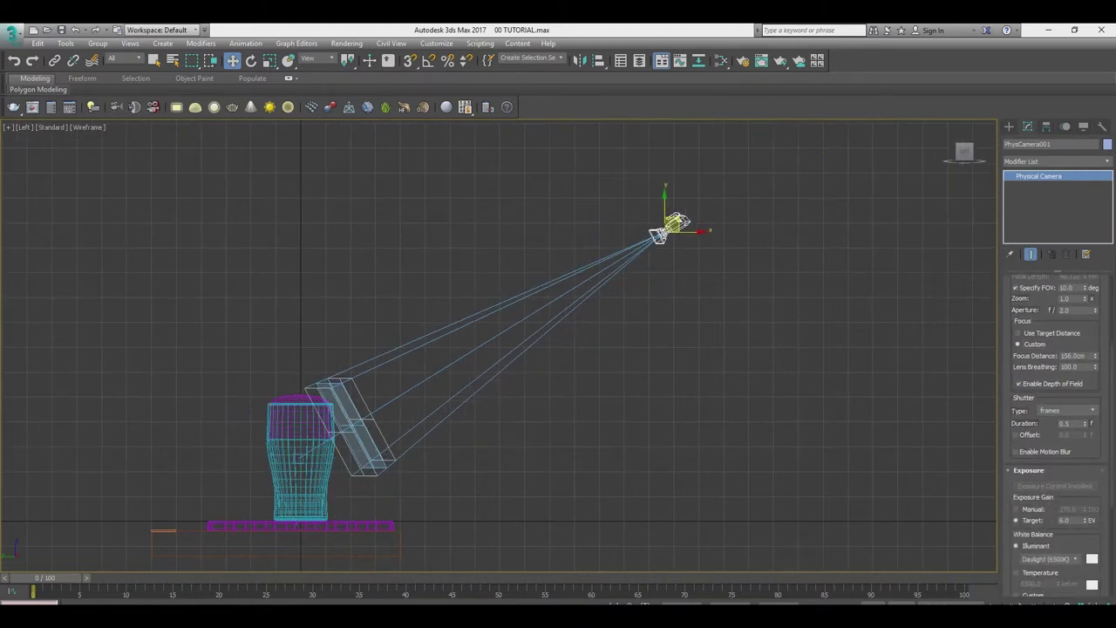
{"action": "mouse_move", "coordinate": [1096, 288]}
{"action": "left_mouse_down"}
{"action": "mouse_move", "coordinate": [1095, 261]}
{"action": "mouse_move", "coordinate": [1095, 275]}
{"action": "left_mouse_up"}
{"action": "left_click_drag", "start_coordinate": [1096, 356], "coordinate": [1095, 341]}
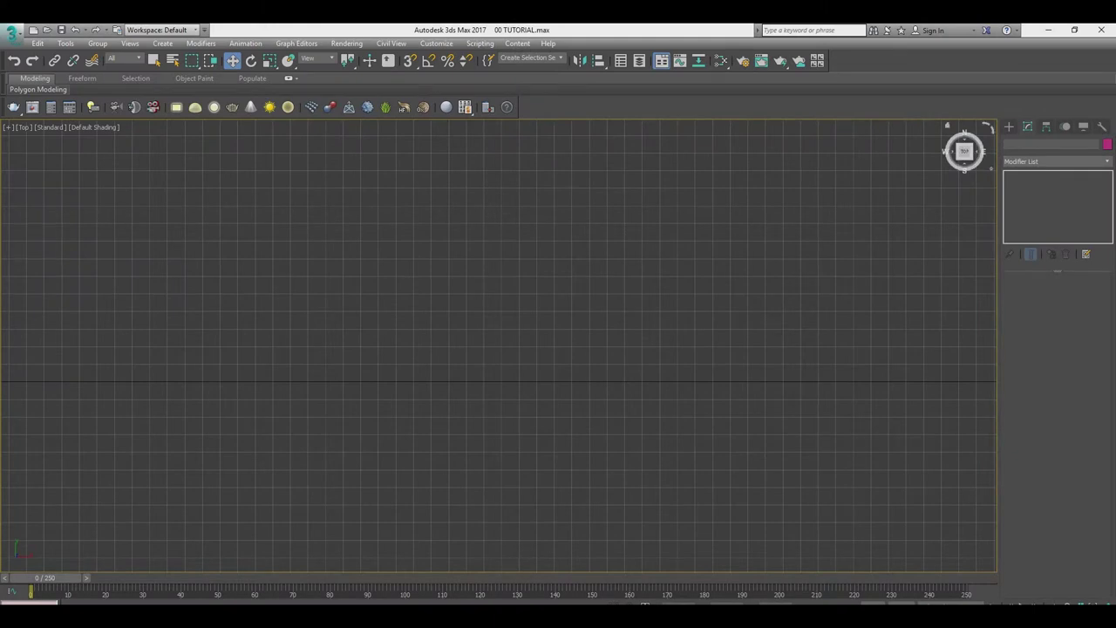
Bring up the Create panel's object options in the empty Top view.
{"action": "left_click", "coordinate": [1009, 126]}
Draw a large plane, roughly 150 by 250 cm, across the Top view.
{"action": "left_click", "coordinate": [1078, 246]}
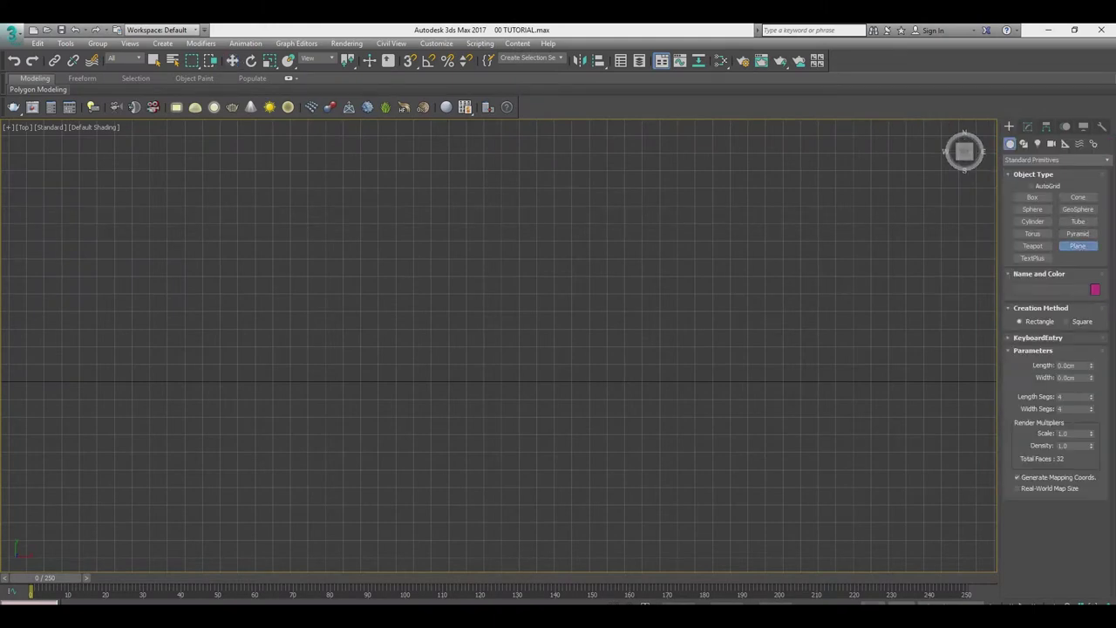
{"action": "mouse_move", "coordinate": [270, 187]}
{"action": "left_mouse_down"}
{"action": "mouse_move", "coordinate": [686, 411]}
{"action": "mouse_move", "coordinate": [731, 471]}
{"action": "left_mouse_up"}
{"action": "key", "text": "w"}
Keep the Top view on Default Shading and open the Slate Material Editor.
{"action": "left_click", "coordinate": [93, 127]}
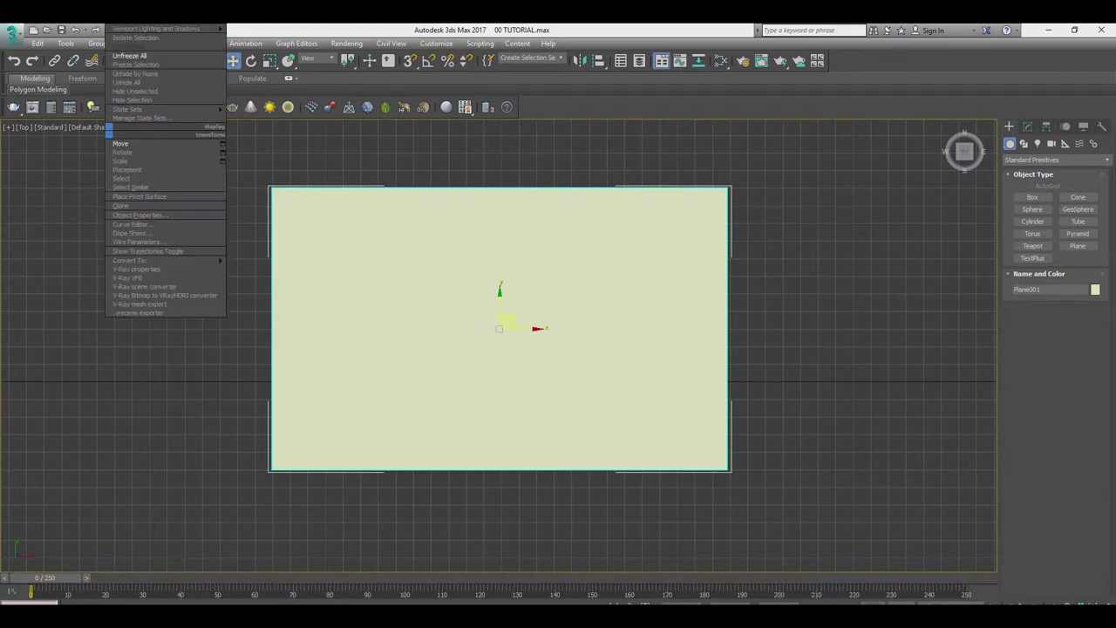
{"action": "left_click", "coordinate": [94, 126]}
{"action": "left_click", "coordinate": [93, 127]}
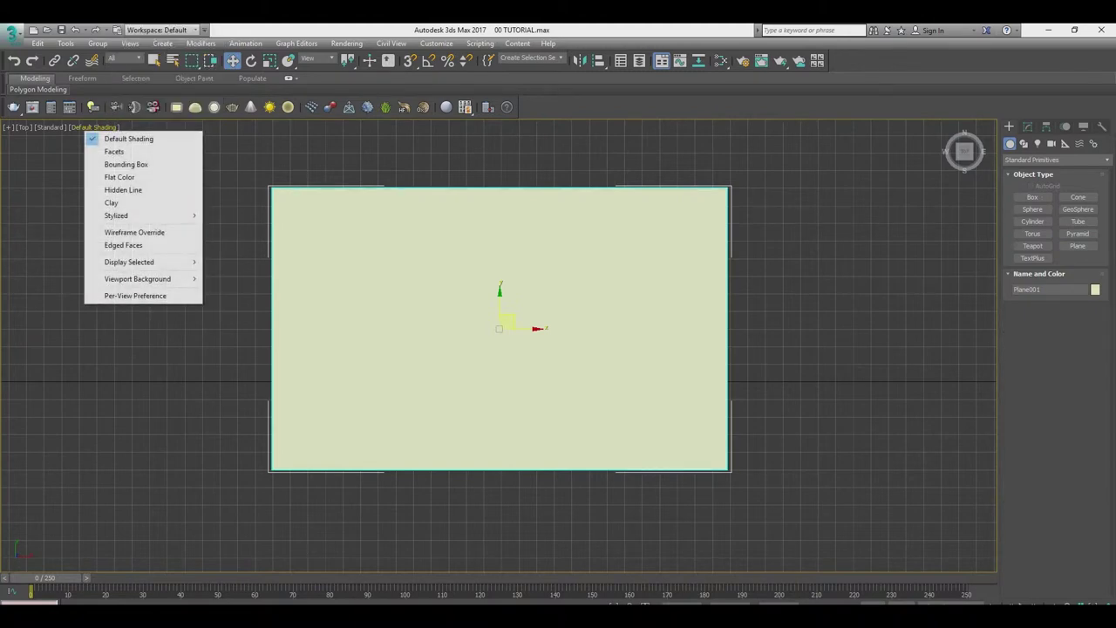
{"action": "left_click", "coordinate": [105, 139]}
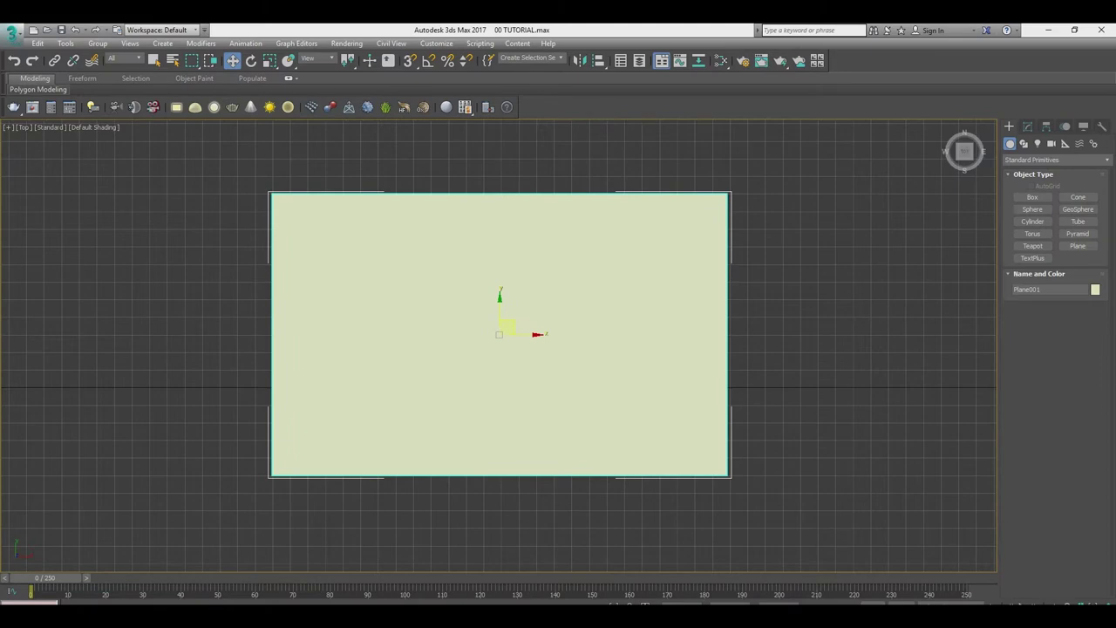
{"action": "key", "text": "m"}
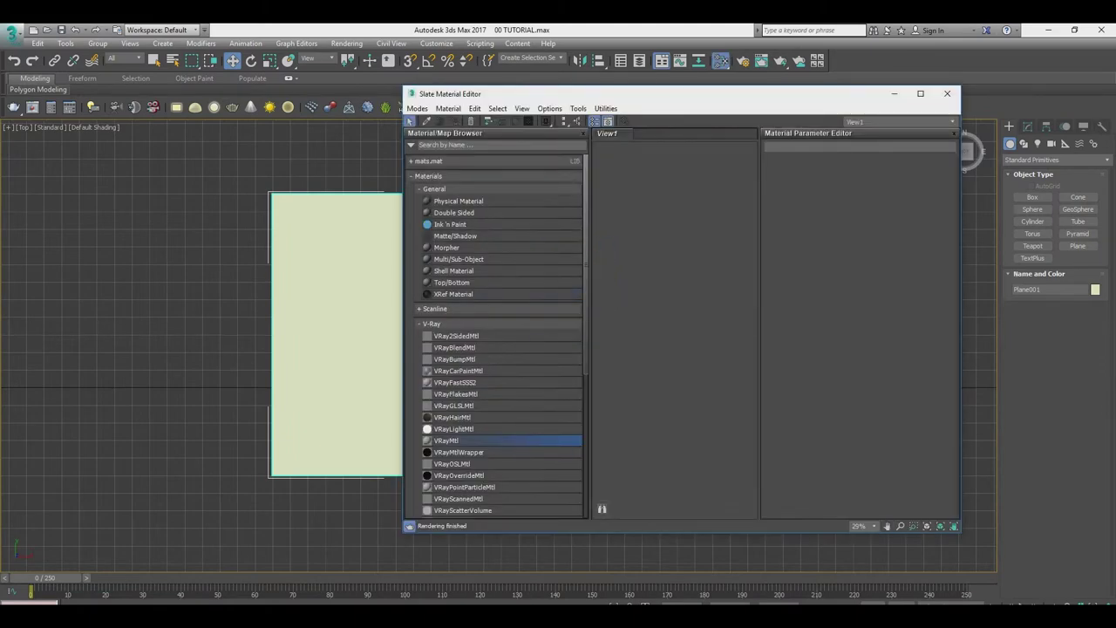
Create a new VRayMtl in the node view and add a Noise map to its Diffuse slot.
{"action": "left_click_drag", "start_coordinate": [445, 441], "coordinate": [645, 349]}
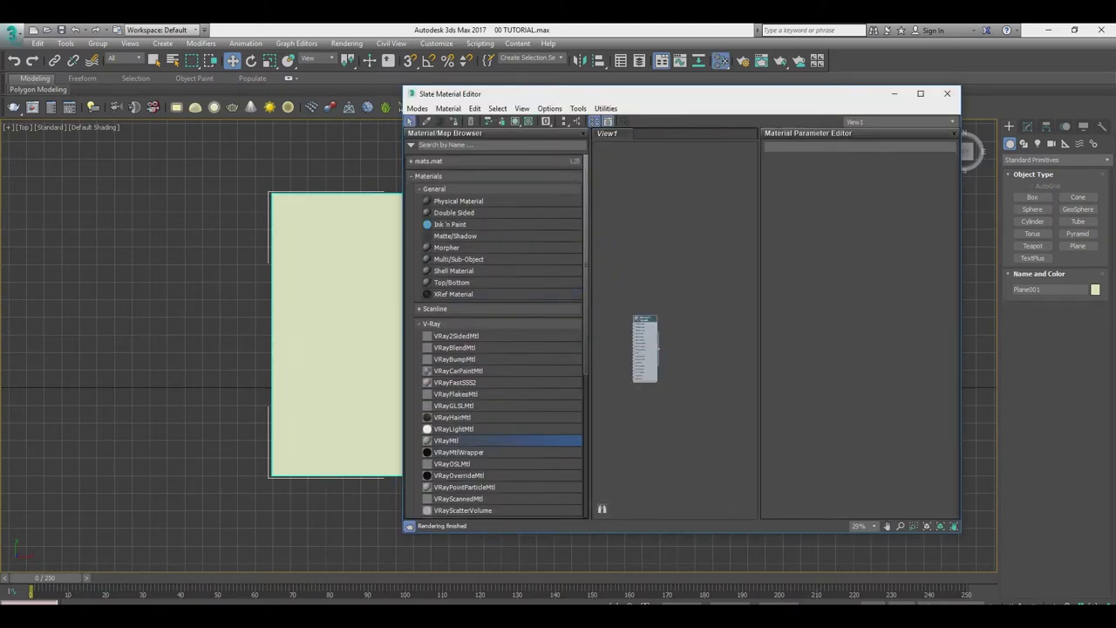
{"action": "double_click", "coordinate": [645, 349]}
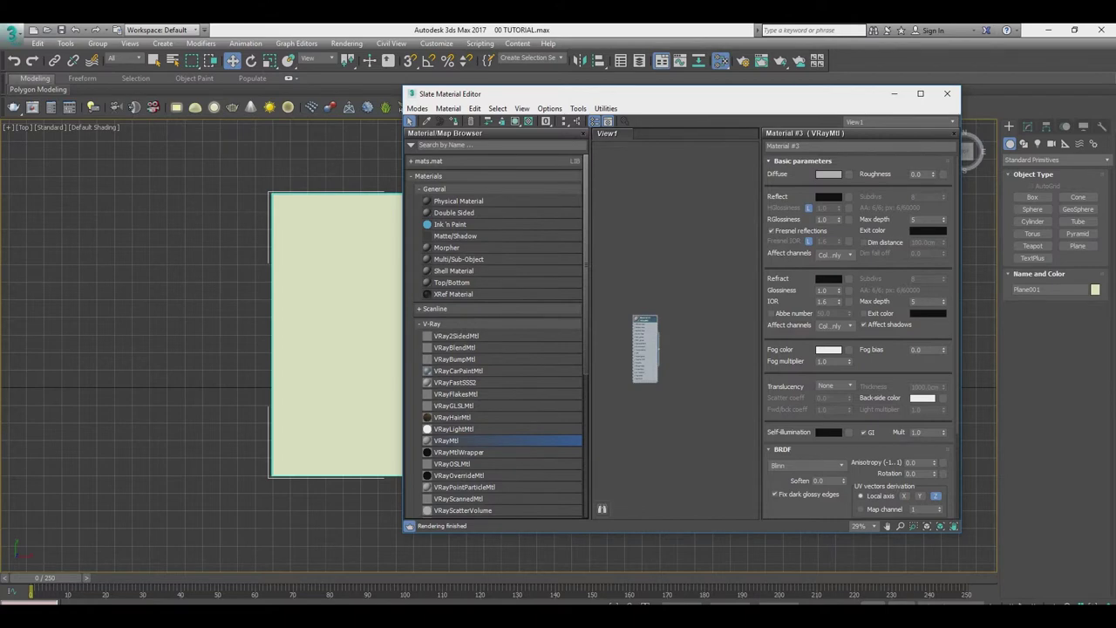
{"action": "left_click", "coordinate": [802, 160]}
{"action": "left_click", "coordinate": [783, 267]}
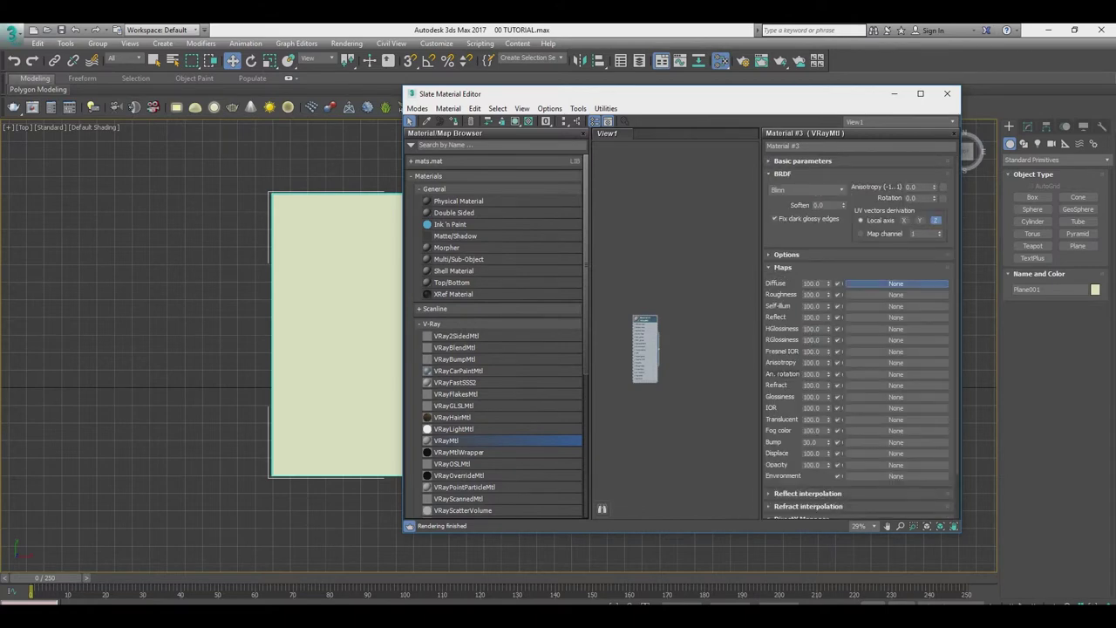
{"action": "left_click", "coordinate": [899, 284]}
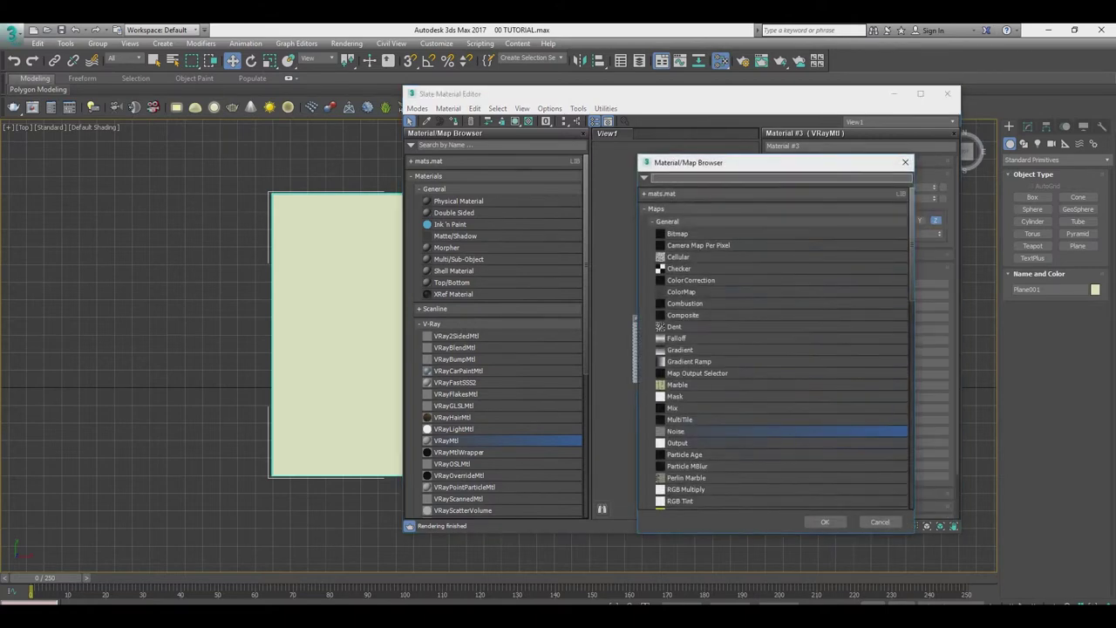
{"action": "double_click", "coordinate": [676, 431]}
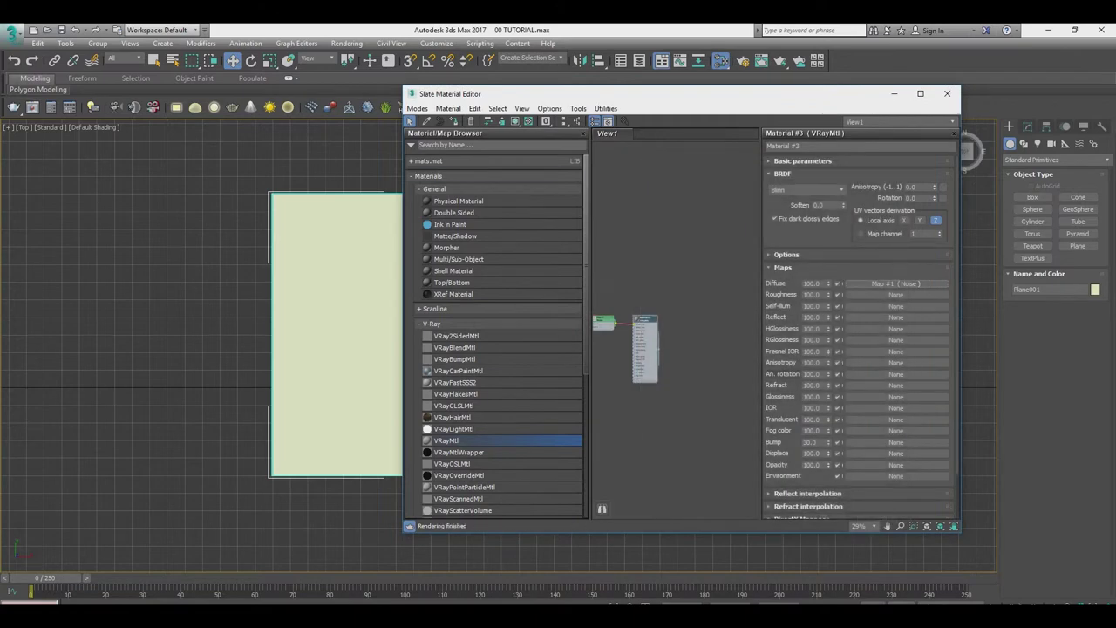
Assign the VRayMtl to the selected plane, show it in the viewport, and open the Noise parameters.
{"action": "right_click", "coordinate": [641, 317]}
{"action": "left_click", "coordinate": [681, 338]}
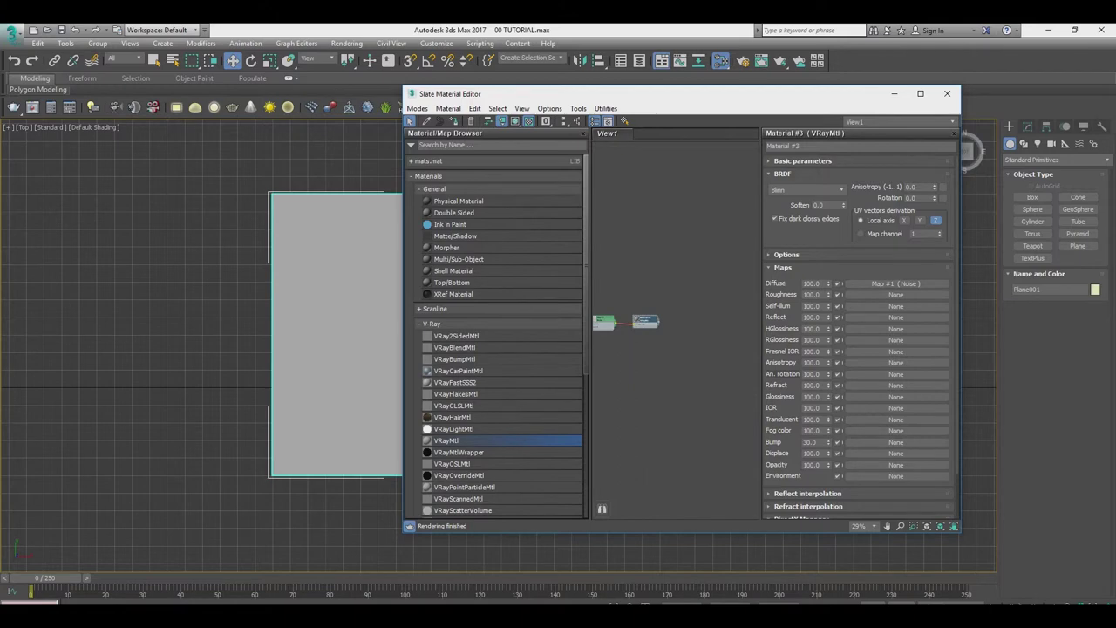
{"action": "left_click", "coordinate": [515, 121]}
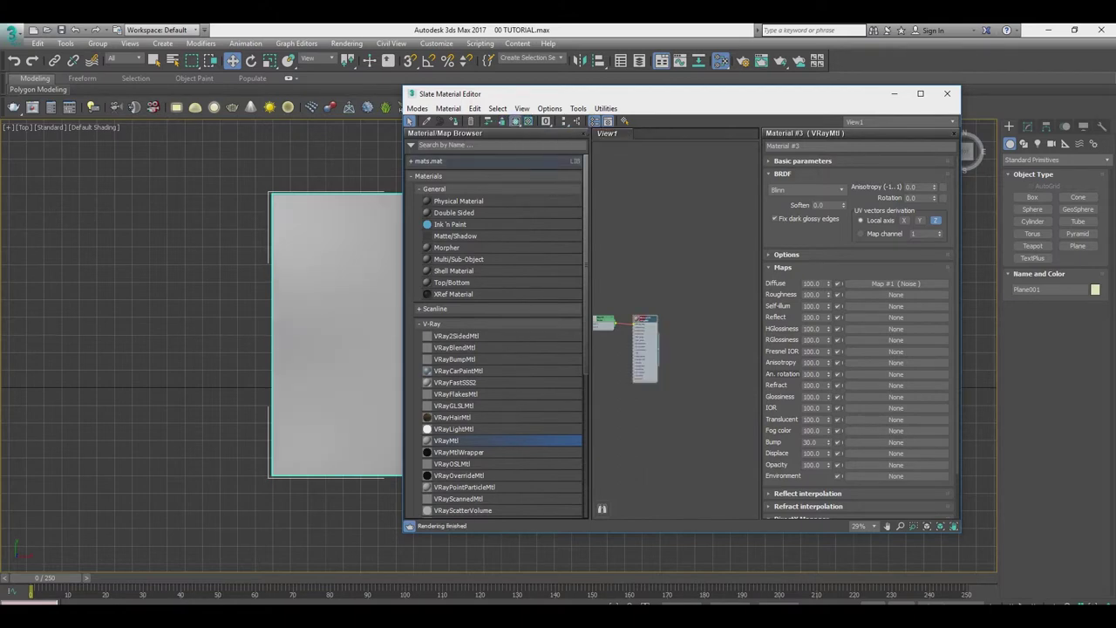
{"action": "left_click", "coordinate": [895, 283]}
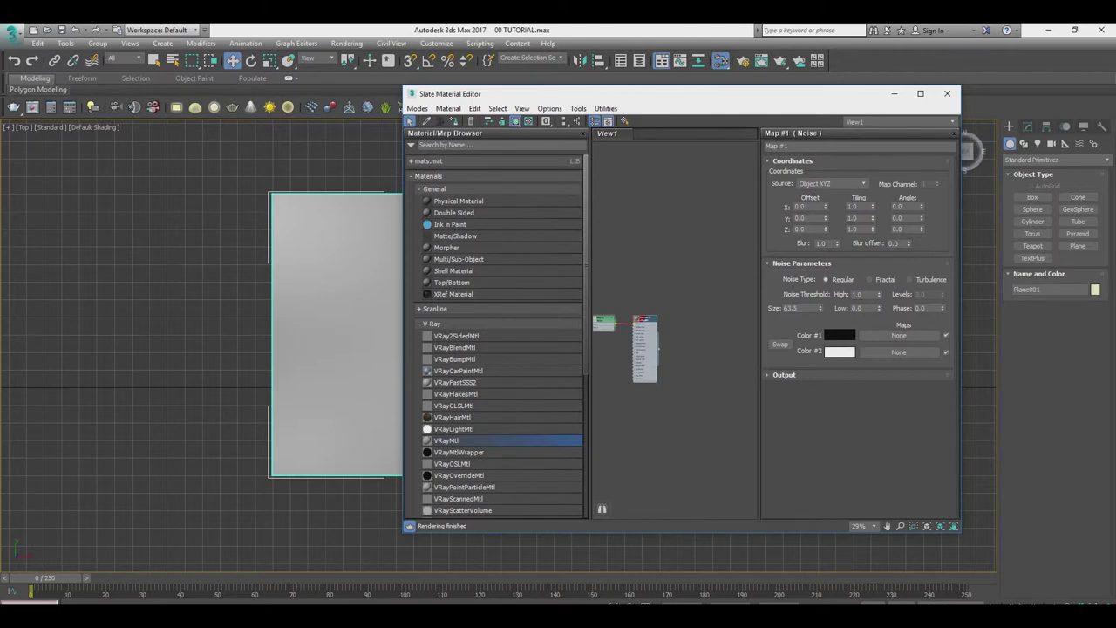
Set the Noise size to 3, after first trying 10.
{"action": "left_click_drag", "start_coordinate": [541, 94], "coordinate": [585, 117]}
{"action": "double_click", "coordinate": [846, 332]}
{"action": "type", "text": "10"}
{"action": "key", "text": "Return"}
{"action": "key", "text": "z"}
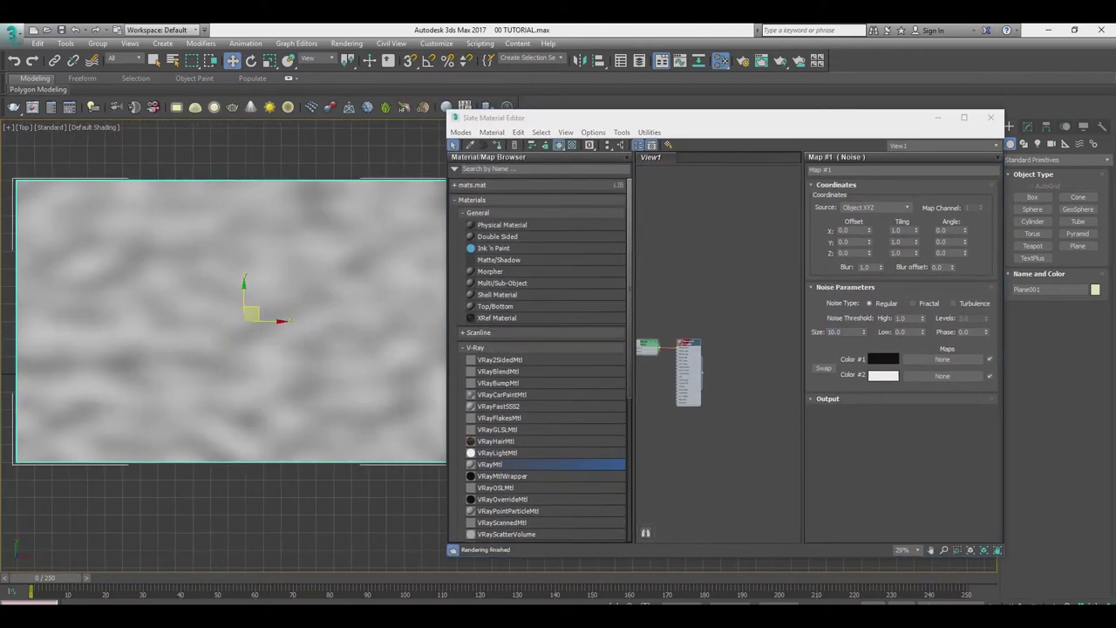
{"action": "double_click", "coordinate": [846, 331]}
{"action": "type", "text": "3"}
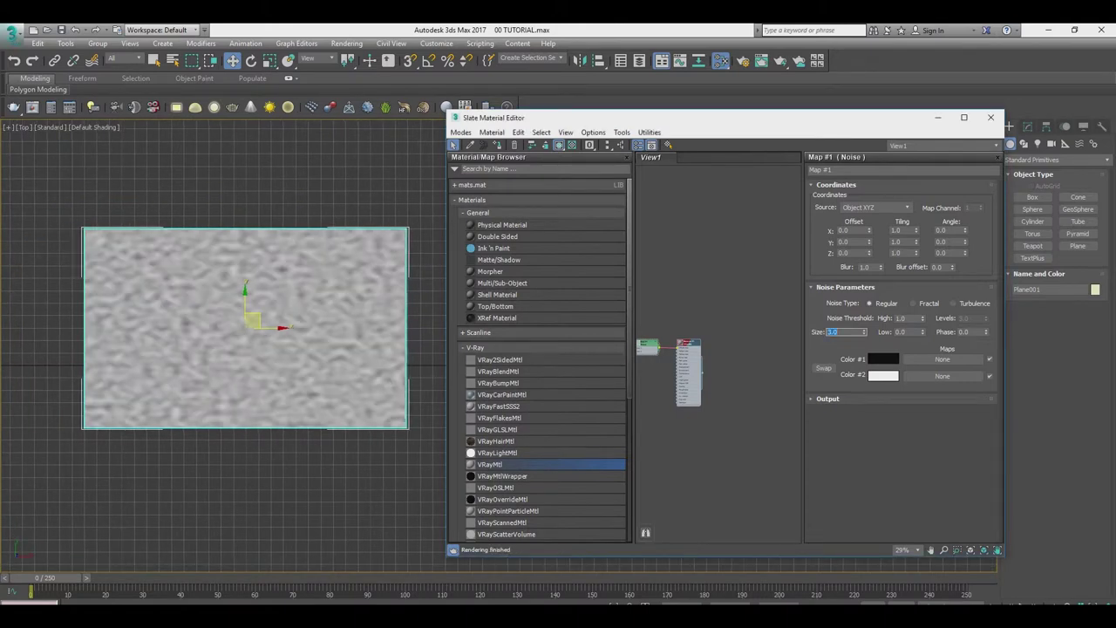
In the Modify panel, set Plane001's width to 320 cm and length to 160 cm.
{"action": "left_click_drag", "start_coordinate": [558, 116], "coordinate": [516, 110]}
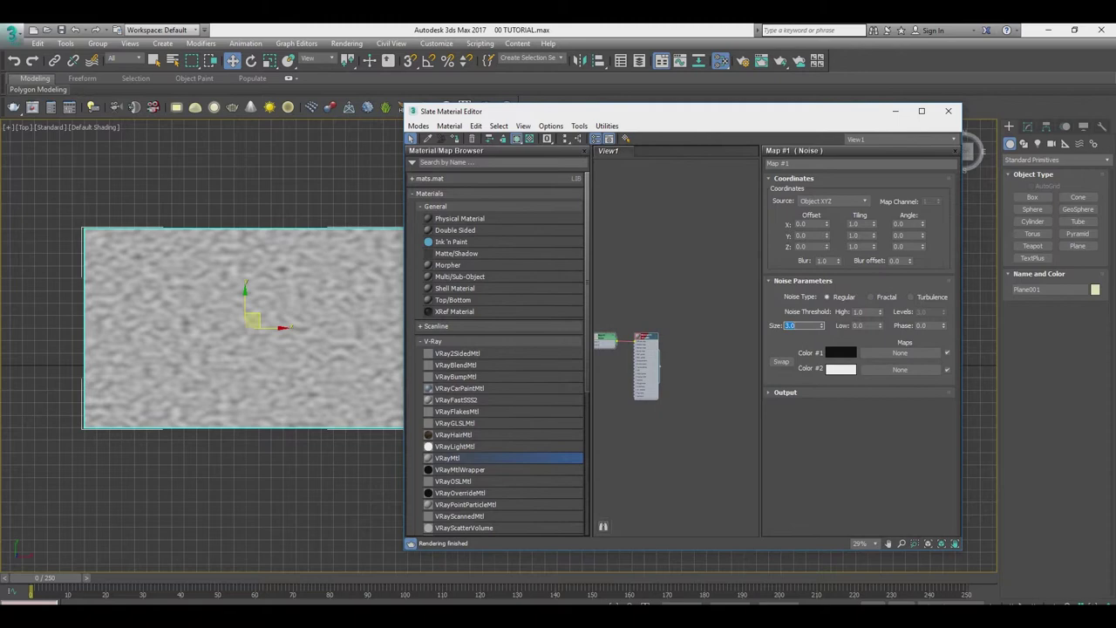
{"action": "left_click", "coordinate": [1027, 126]}
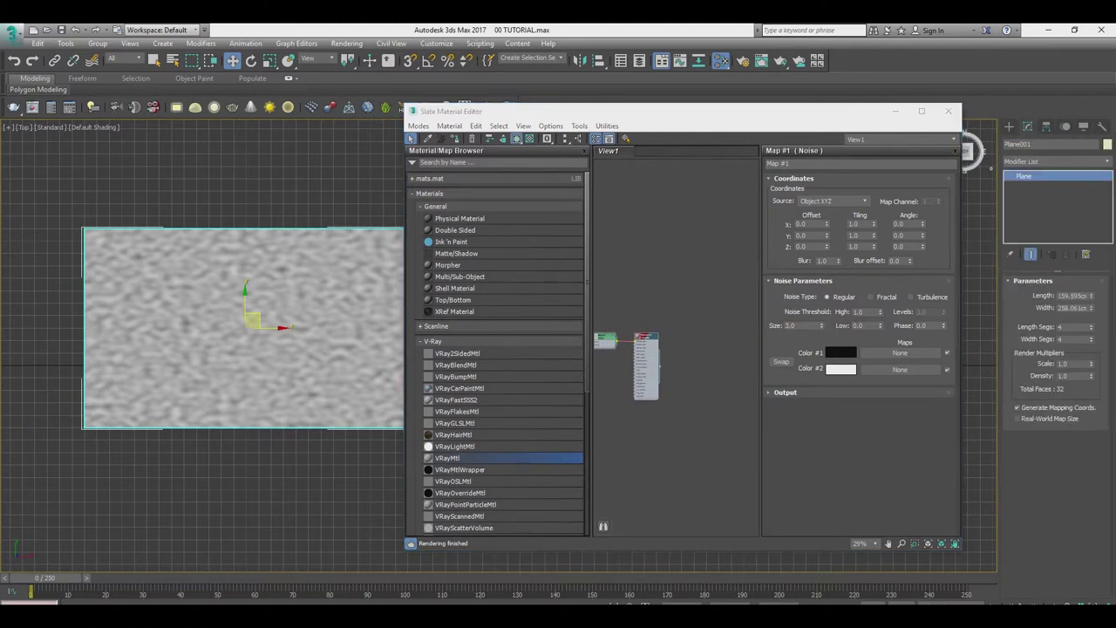
{"action": "double_click", "coordinate": [1074, 308]}
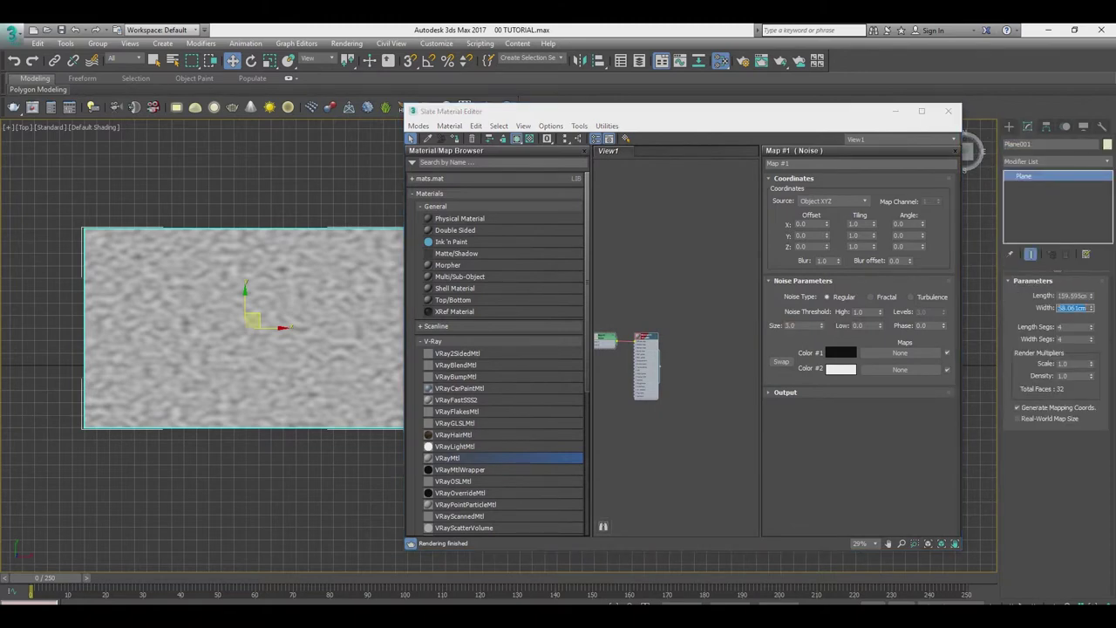
{"action": "type", "text": "320"}
{"action": "key", "text": "Return"}
{"action": "double_click", "coordinate": [1075, 296]}
{"action": "type", "text": "160"}
{"action": "key", "text": "Return"}
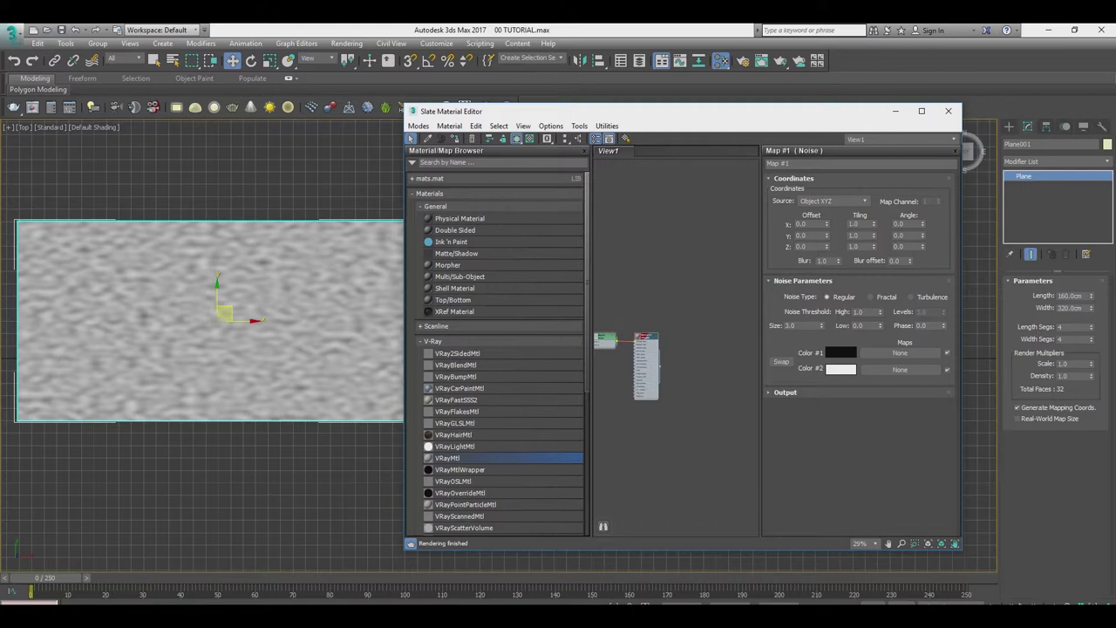
With Auto Key on at frame 250, set the Noise Phase to 10.
{"action": "left_click", "coordinate": [926, 325]}
{"action": "left_click", "coordinate": [907, 604]}
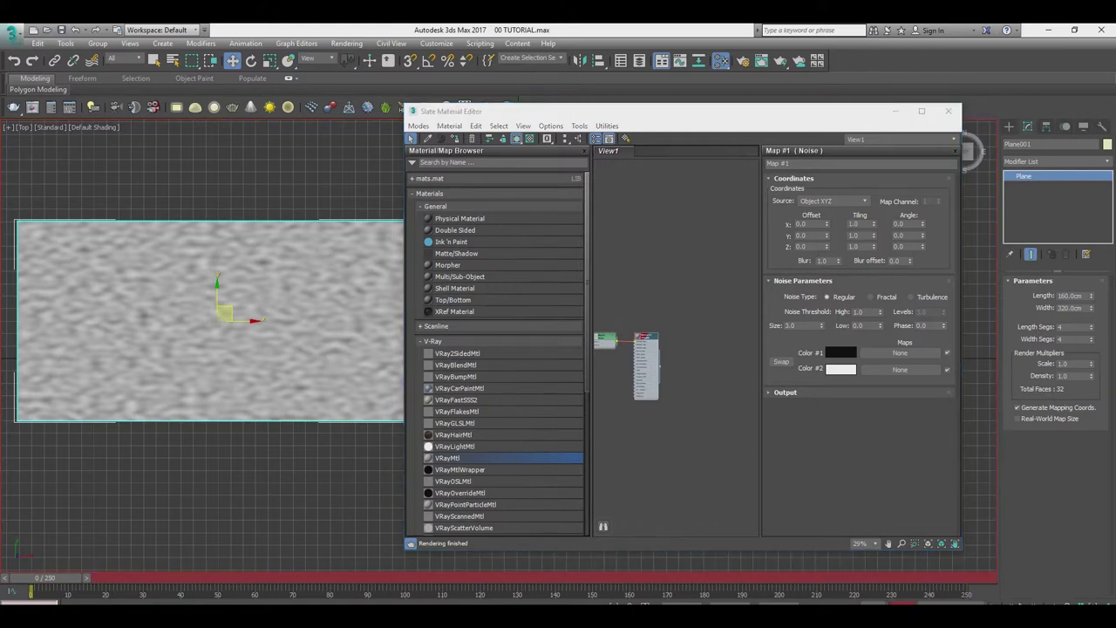
{"action": "left_click_drag", "start_coordinate": [43, 577], "coordinate": [952, 577]}
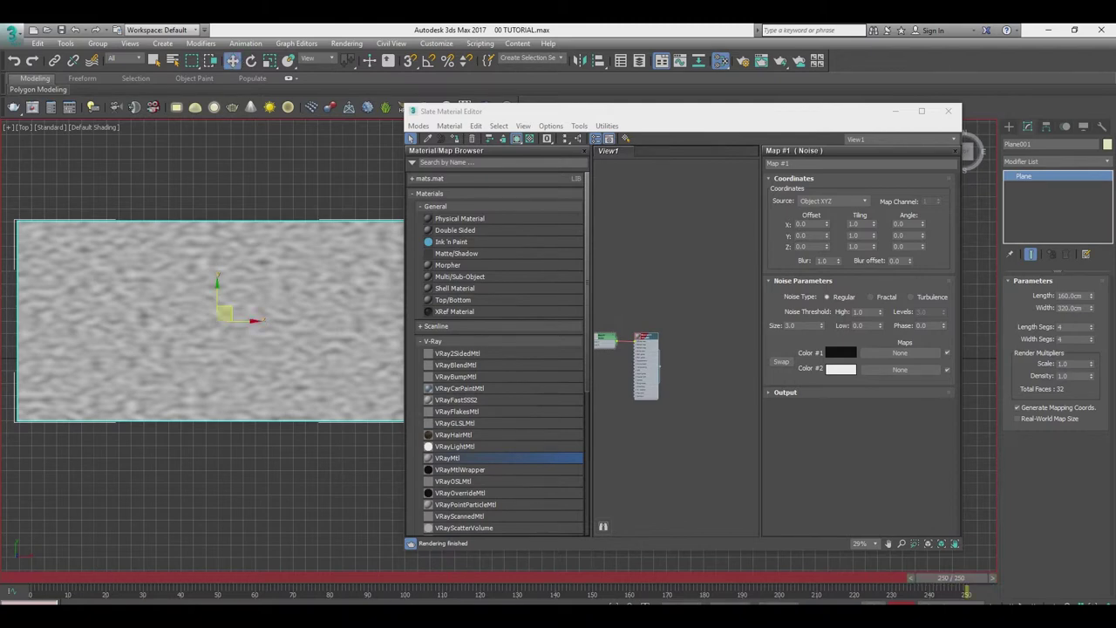
{"action": "double_click", "coordinate": [930, 325]}
{"action": "type", "text": "10"}
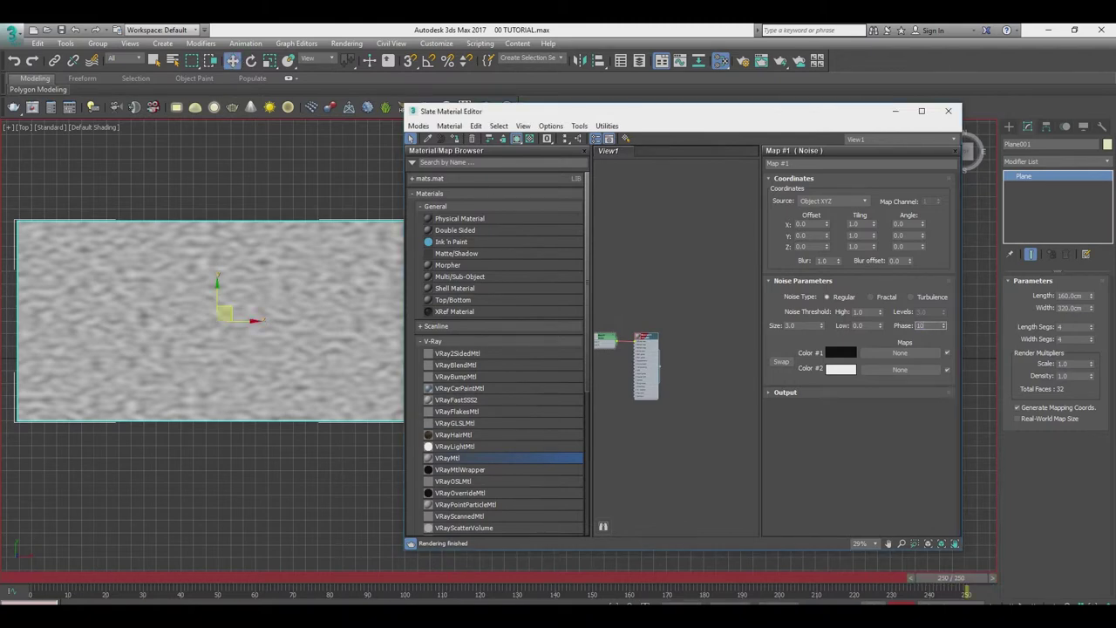
{"action": "key", "text": "Tab"}
At frame 250, keep the Noise X offset at 0 and set the Y offset to 100.
{"action": "type", "text": "-7.3"}
{"action": "key", "text": "Return"}
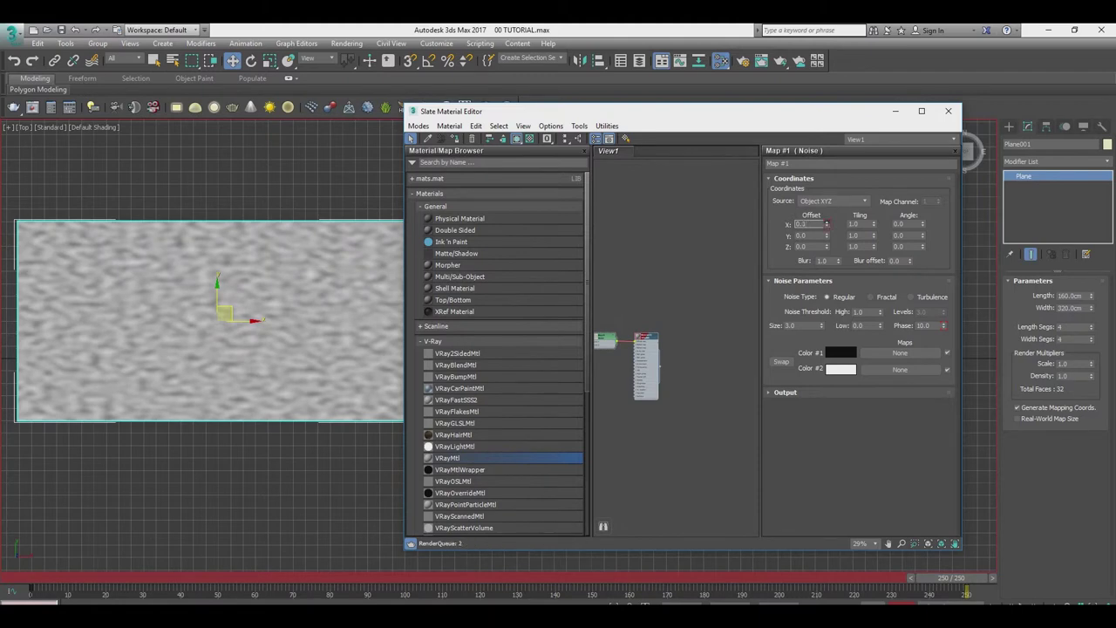
{"action": "double_click", "coordinate": [807, 224]}
{"action": "key", "text": "Return"}
{"action": "left_click_drag", "start_coordinate": [827, 236], "coordinate": [827, 200]}
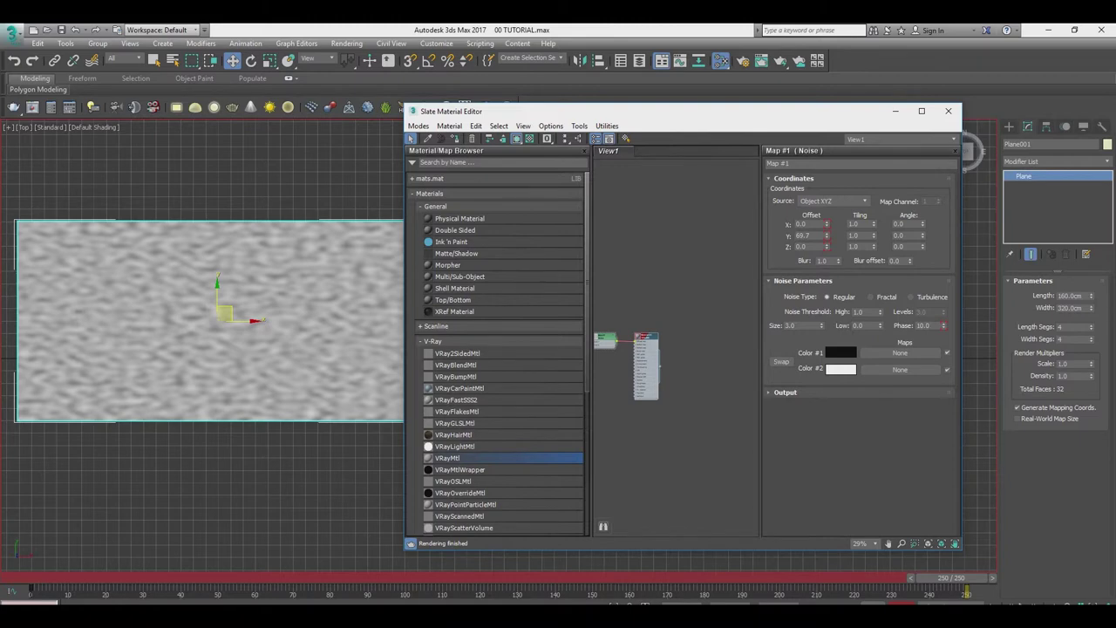
{"action": "double_click", "coordinate": [807, 235]}
{"action": "type", "text": "1"}
{"action": "key", "text": "Tab"}
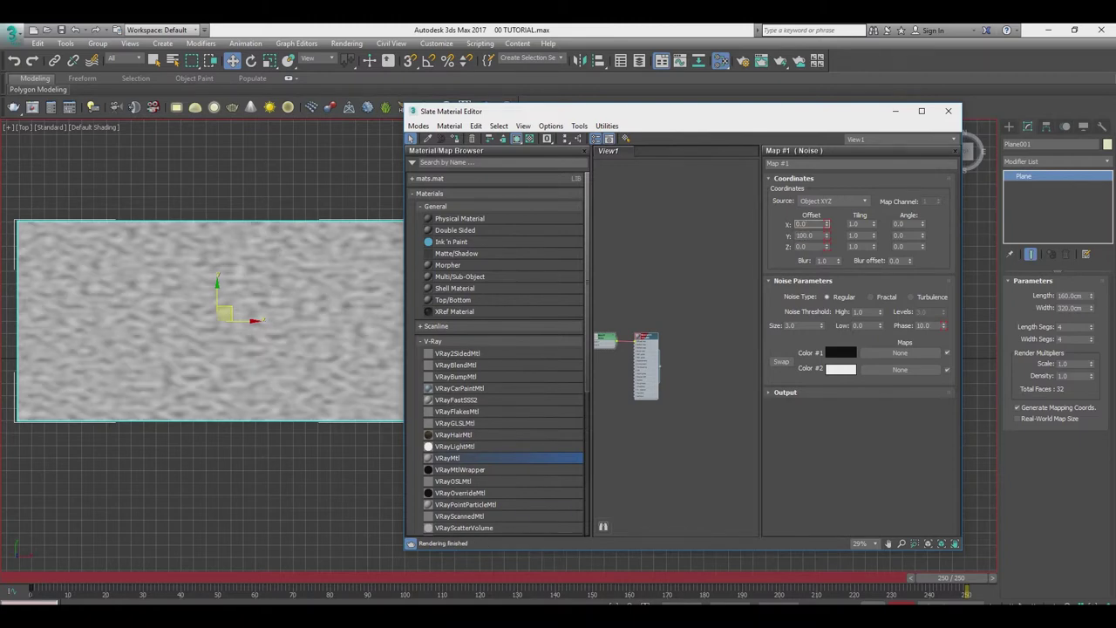
Play the animation from frame 0 to preview the noise, then close the material editor.
{"action": "left_click_drag", "start_coordinate": [966, 578], "coordinate": [31, 577]}
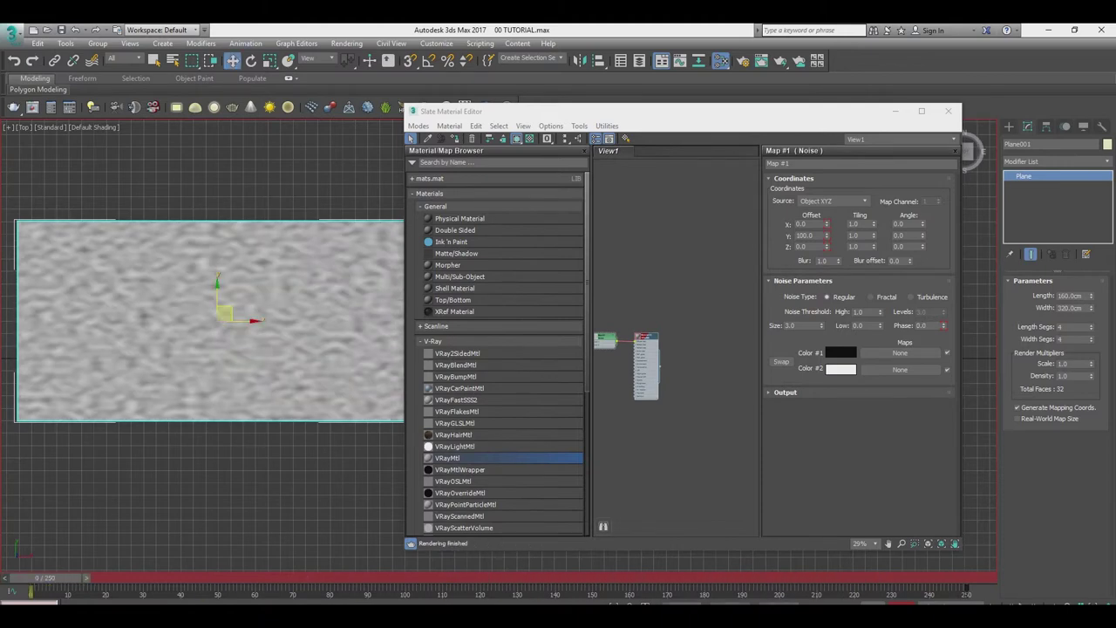
{"action": "key", "text": "slash"}
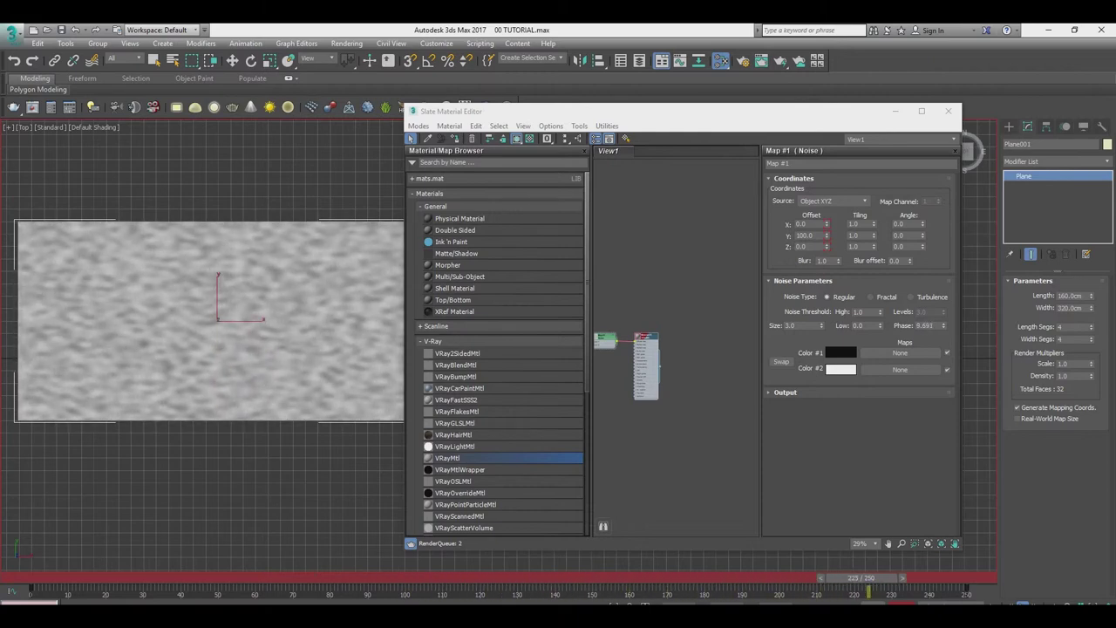
{"action": "key", "text": "slash"}
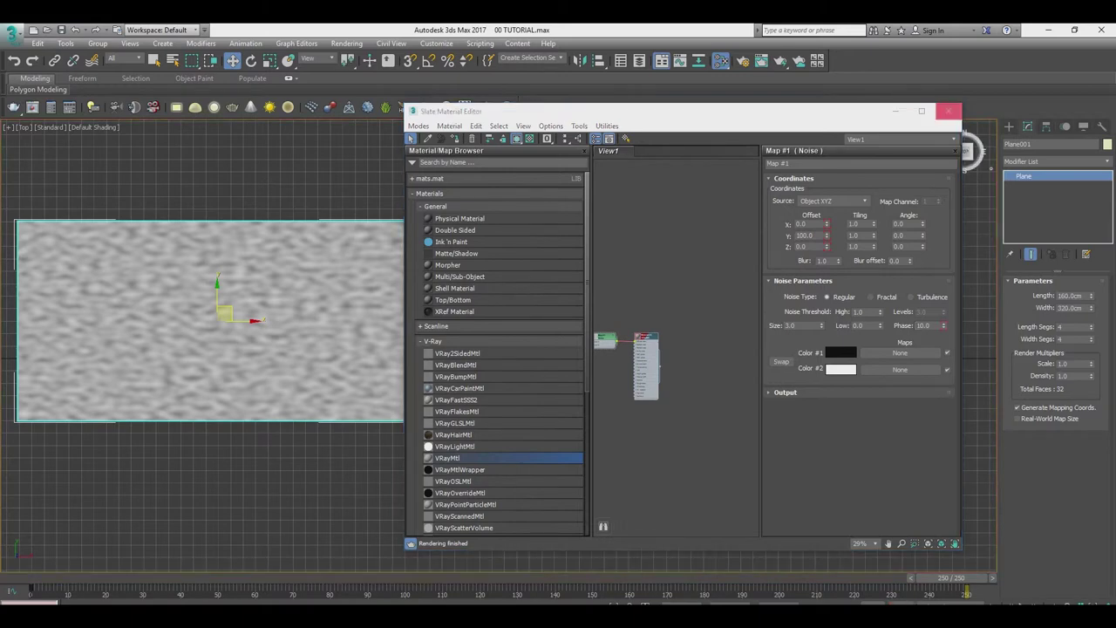
{"action": "left_click", "coordinate": [948, 111]}
Centre the plane in the Top view and play the animated noise.
{"action": "middle_click_drag", "start_coordinate": [524, 349], "coordinate": [795, 369]}
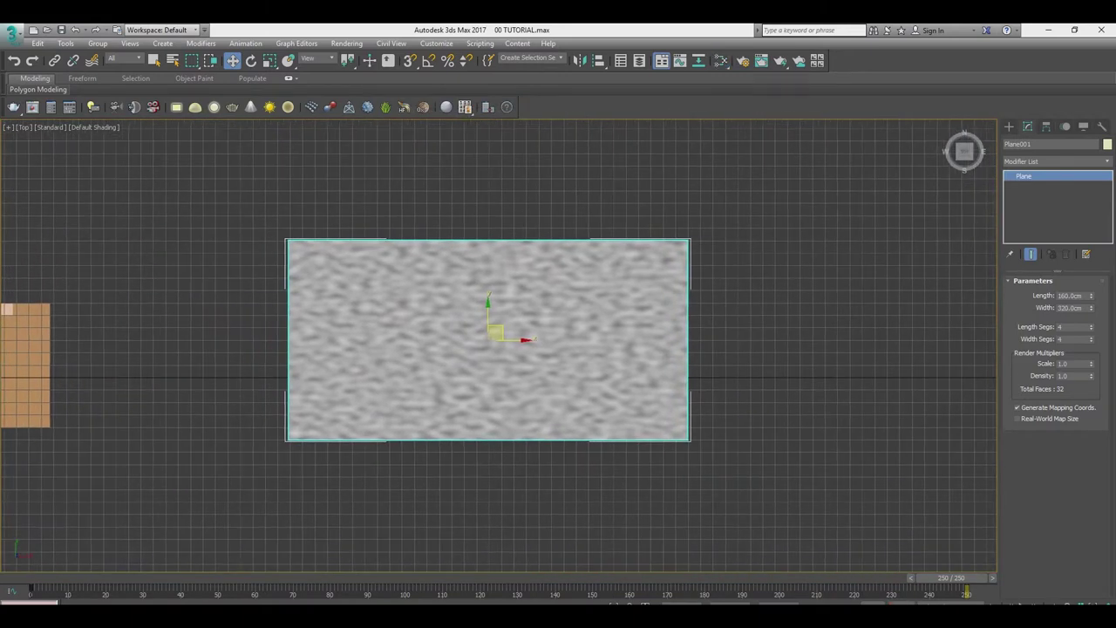
{"action": "key", "text": "slash"}
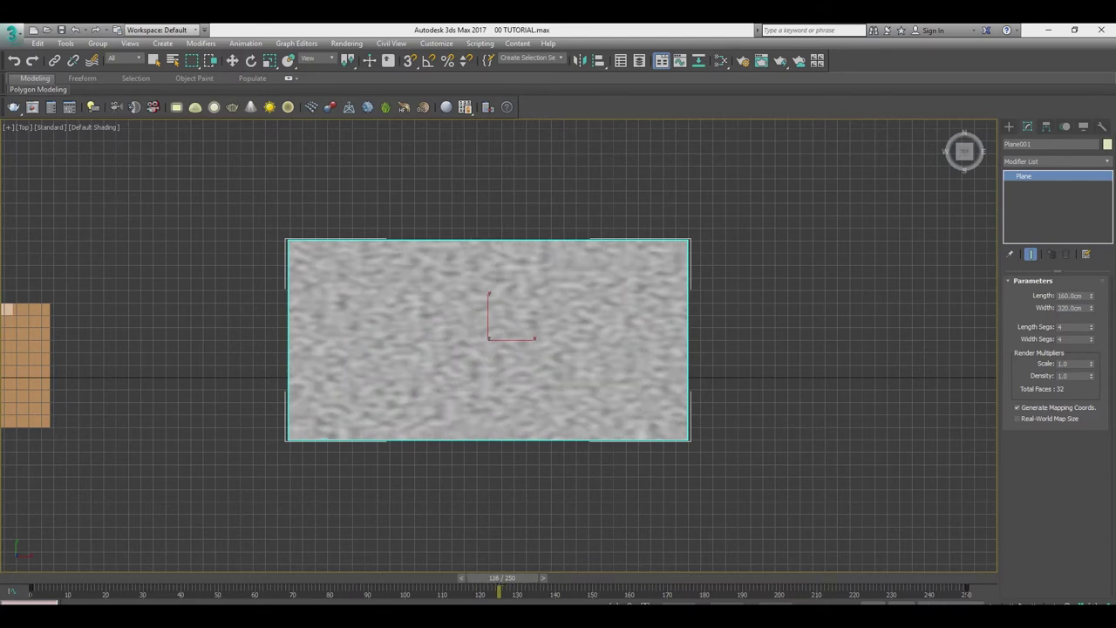
{"action": "key", "text": "slash"}
Shorten the plane's length to 107.2 cm and replay the animation to check it.
{"action": "left_click_drag", "start_coordinate": [1091, 296], "coordinate": [1091, 332]}
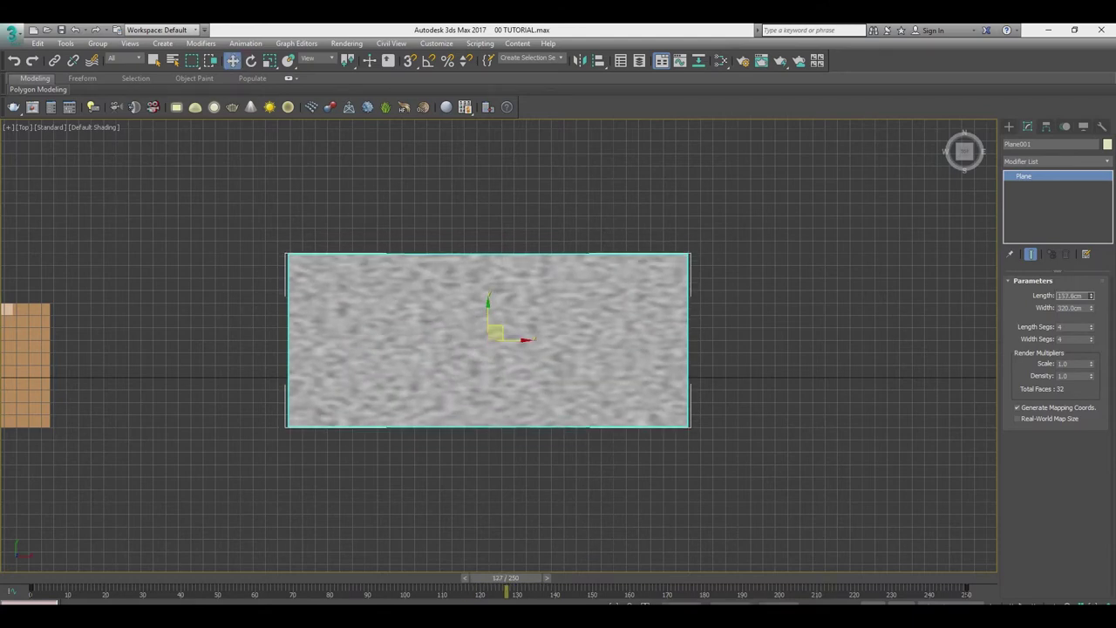
{"action": "key", "text": "slash"}
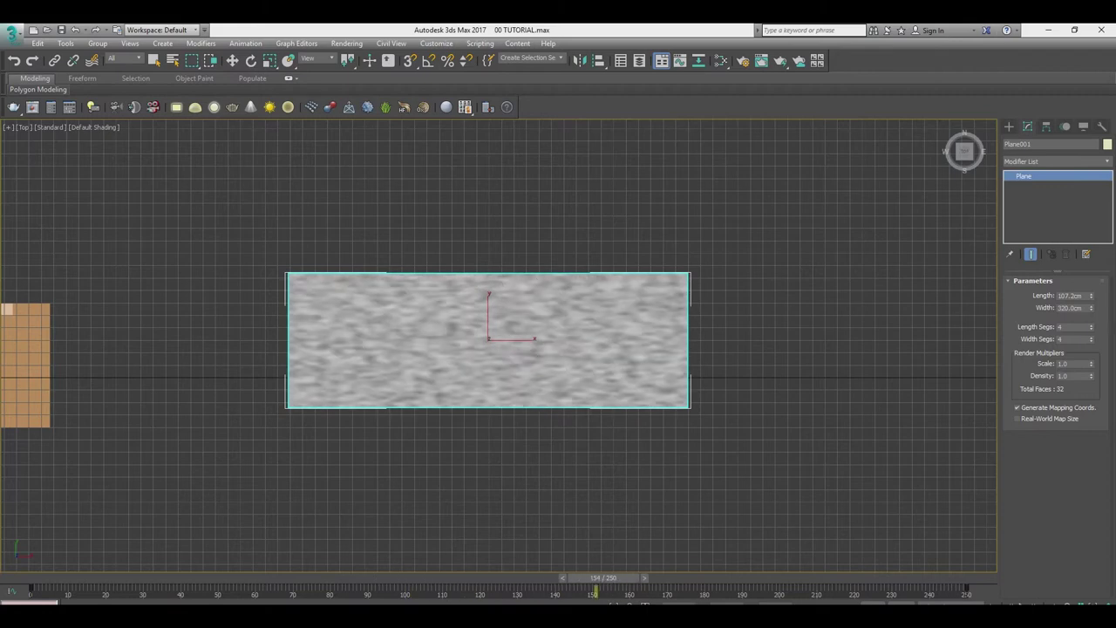
{"action": "key", "text": "slash"}
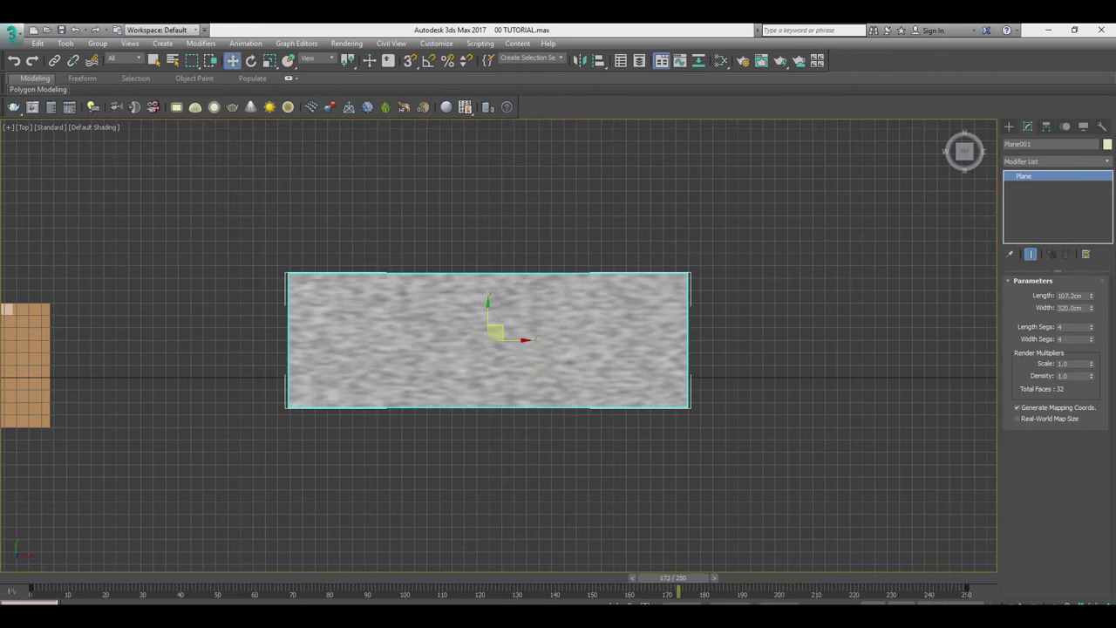